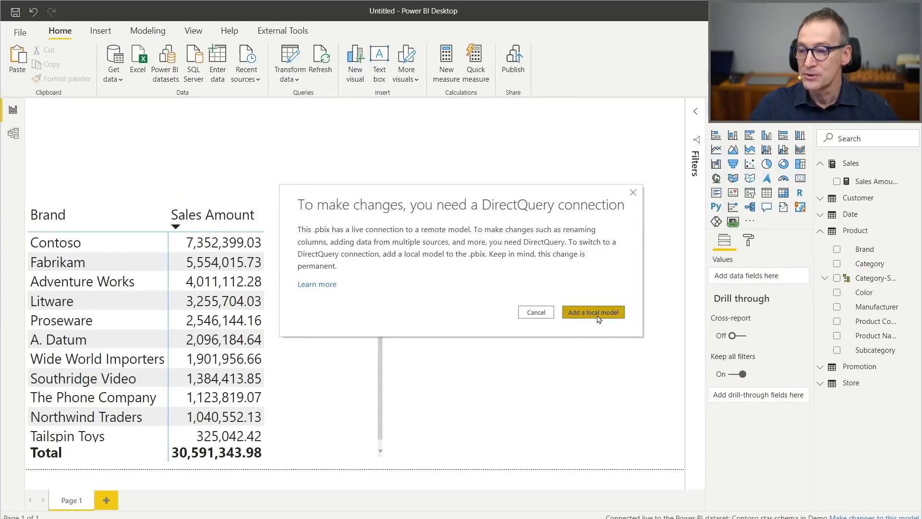
Step: Switch the live connection to DirectQuery by adding a local model, and close the empty Power Query Editor
left_click(600, 318)
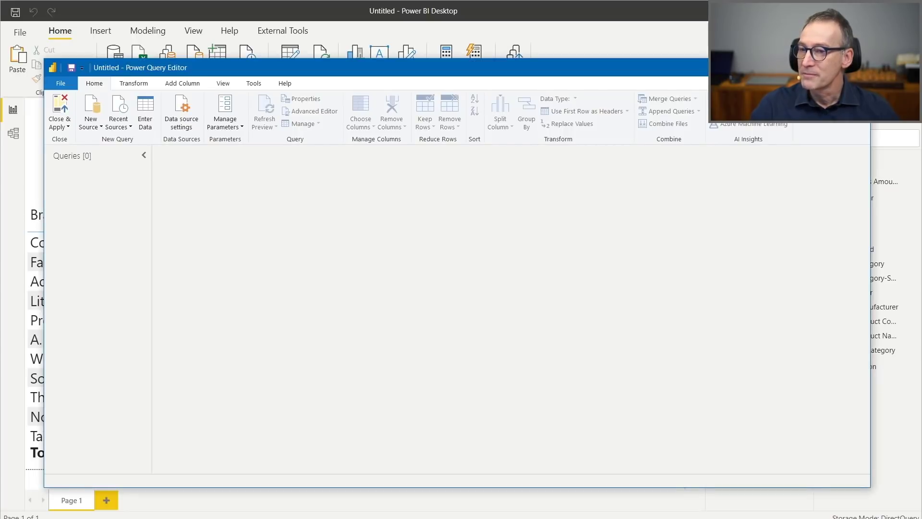
left_click(858, 67)
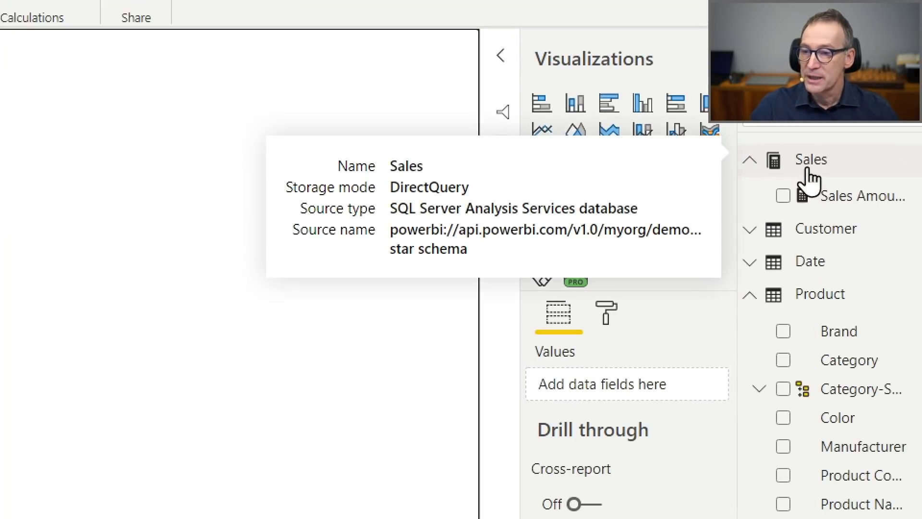
Step: Create a new calculated column in the Sales table and name it Price Range in its formula
right_click(849, 172)
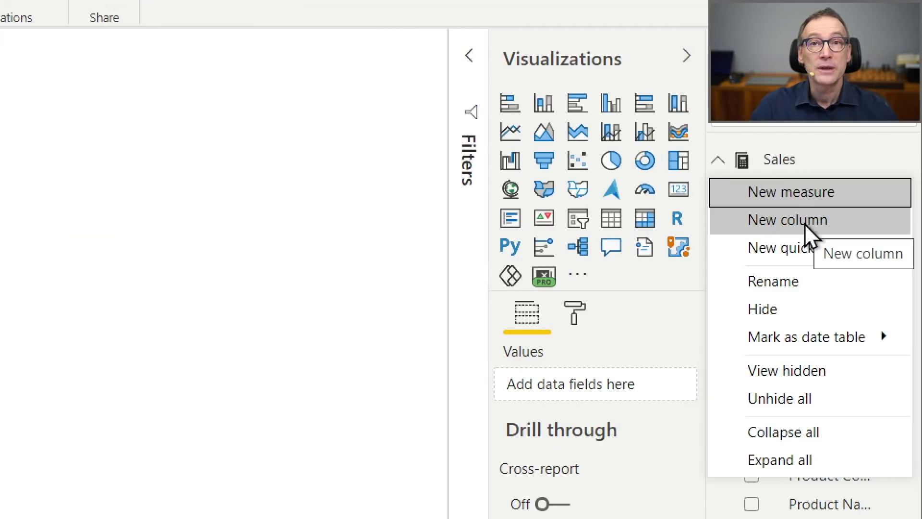
left_click(805, 223)
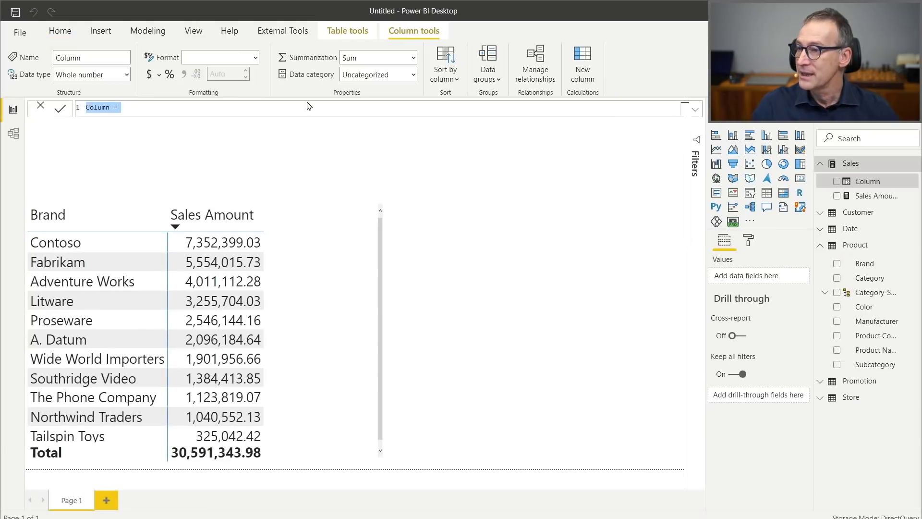
left_click(311, 113)
scroll(349, 110, "up", 1, "ctrl")
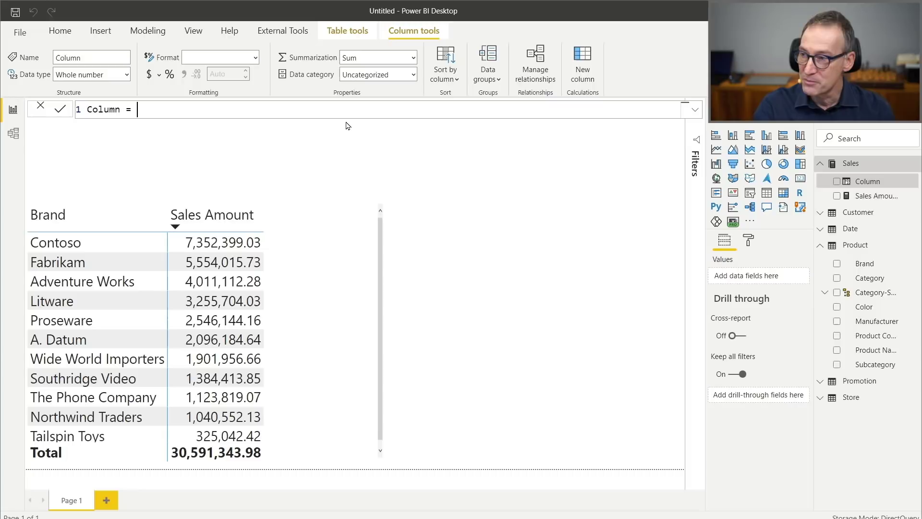
key("ctrl+a")
type("P")
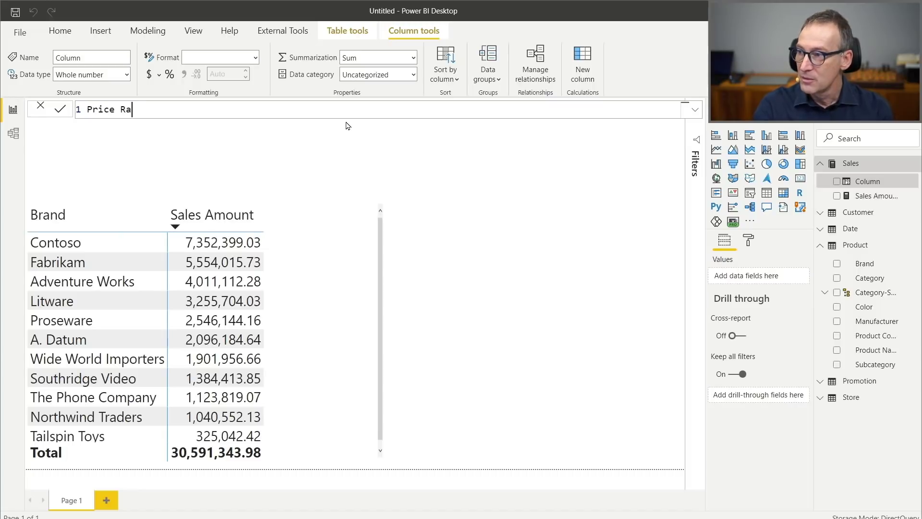
type("rice Range =")
key("shift+Return")
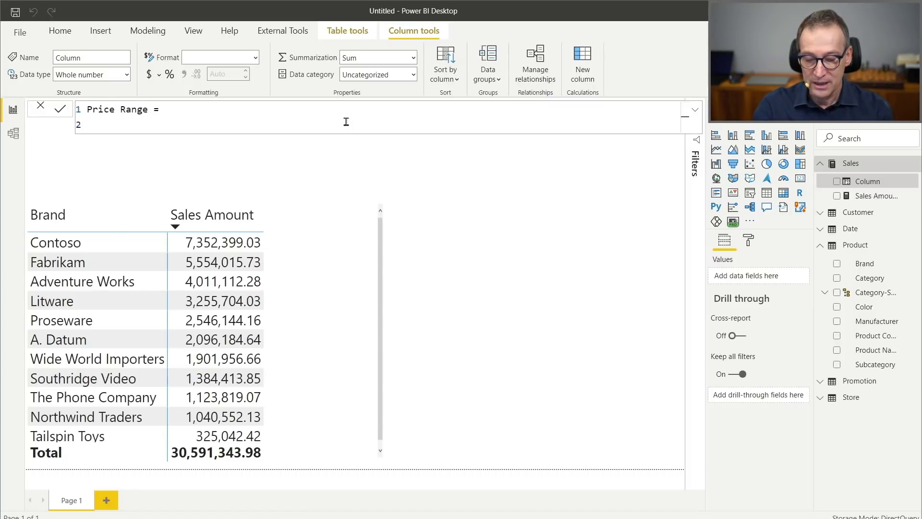
Step: Begin the Price Range expression with a SWITCH function that evaluates TRUE ()
type("SWI")
key("Tab")
key("shift+Return")
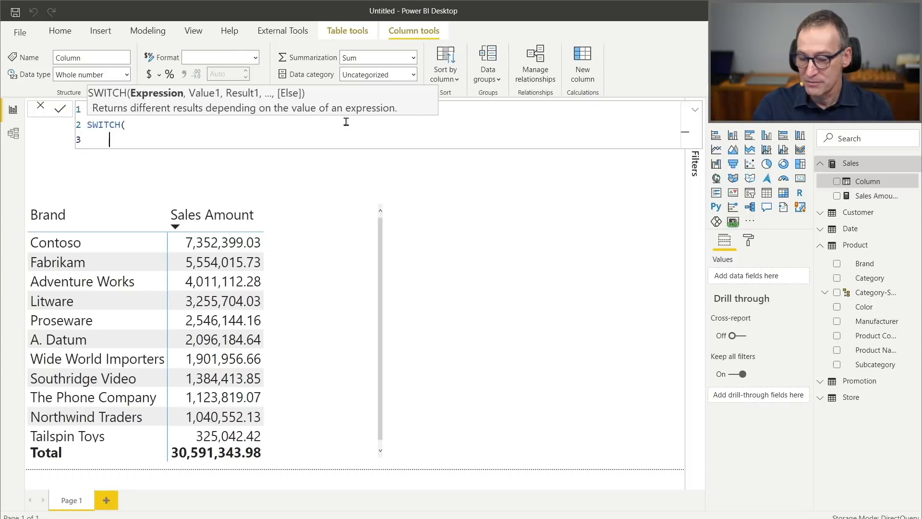
type("TRUE (),")
key("shift+Return")
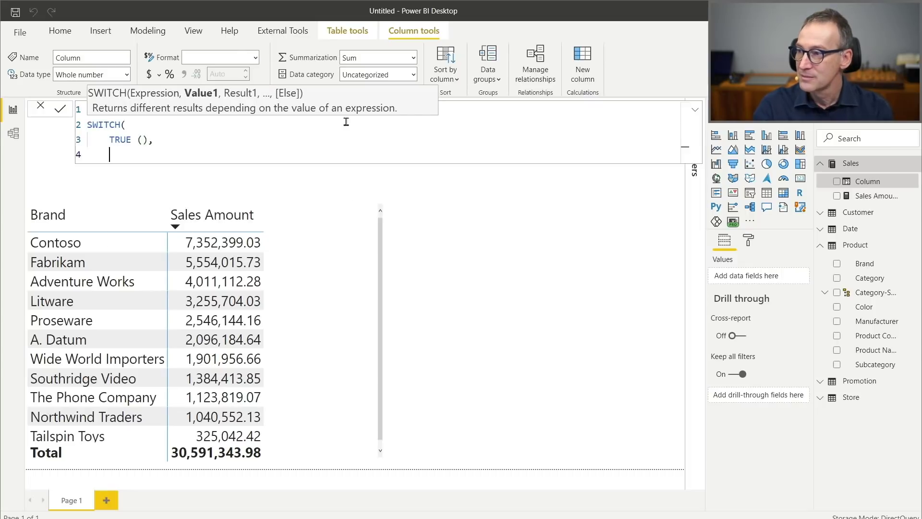
Step: Add a SWITCH branch that returns "LOW" when Sales[Net Price] <= 100
type("net")
key("Tab")
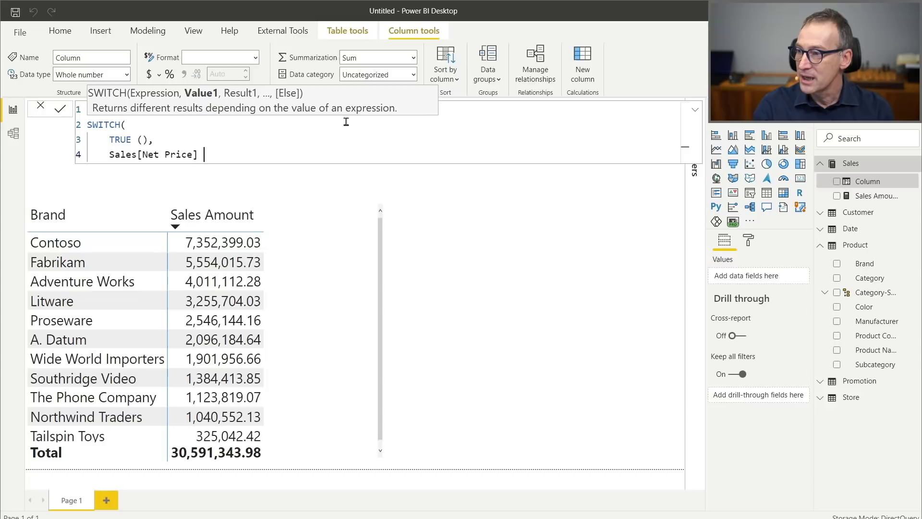
type("<= 10")
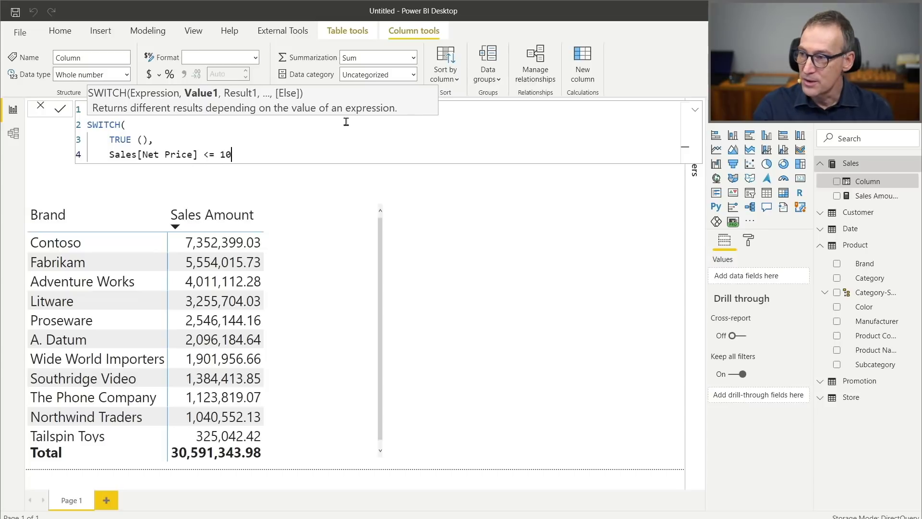
type("0, \"LO")
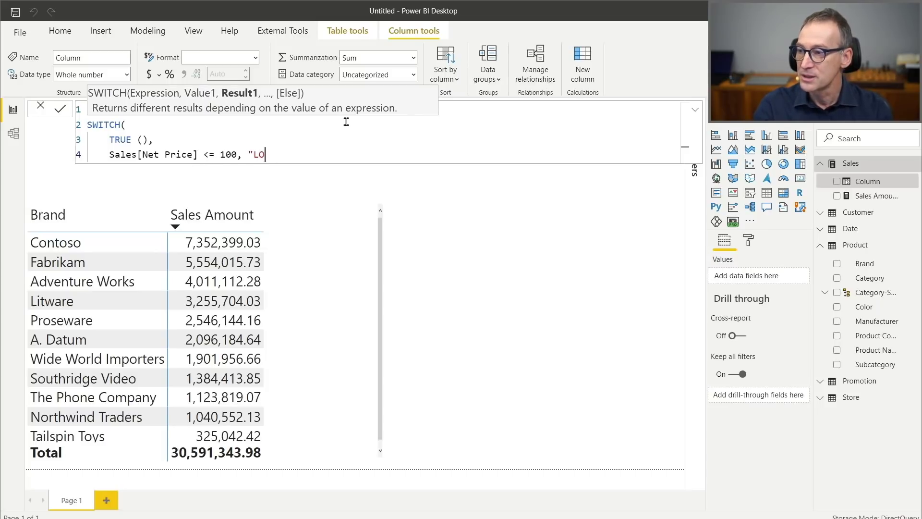
type("W\",")
Step: Duplicate the "LOW" branch on the line below and set the copy's price threshold to 1000
key("shift+Home")
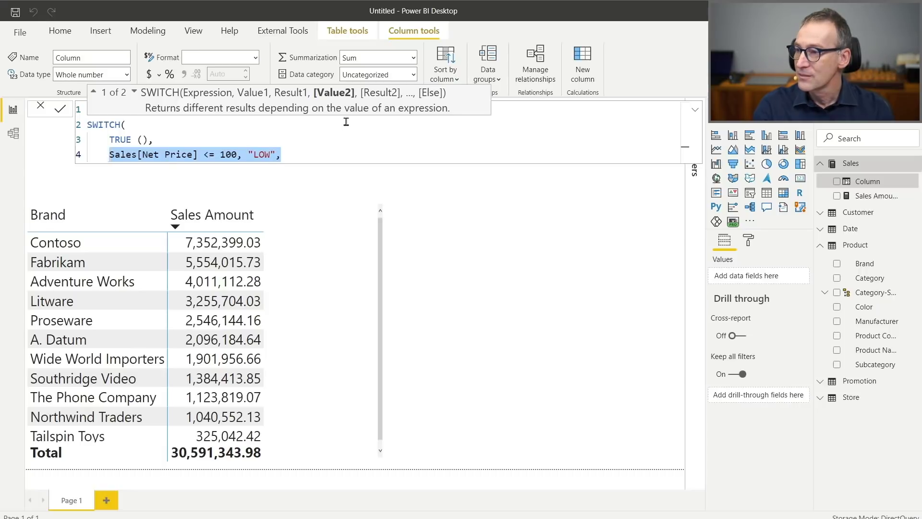
key("ctrl+c")
key("End")
key("shift+Return")
key("ctrl+v")
key("ctrl+Left")
key("ctrl+Left")
key("ctrl+Left")
key("ctrl+Left")
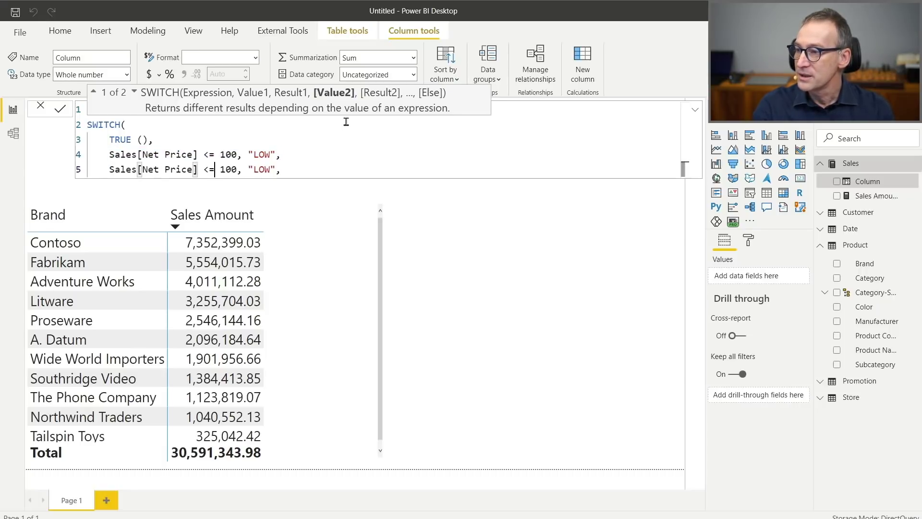
key("ctrl+Right")
type("0")
Step: Change the result of the <= 1000 branch to "MEDIUM"
key("ctrl+Right")
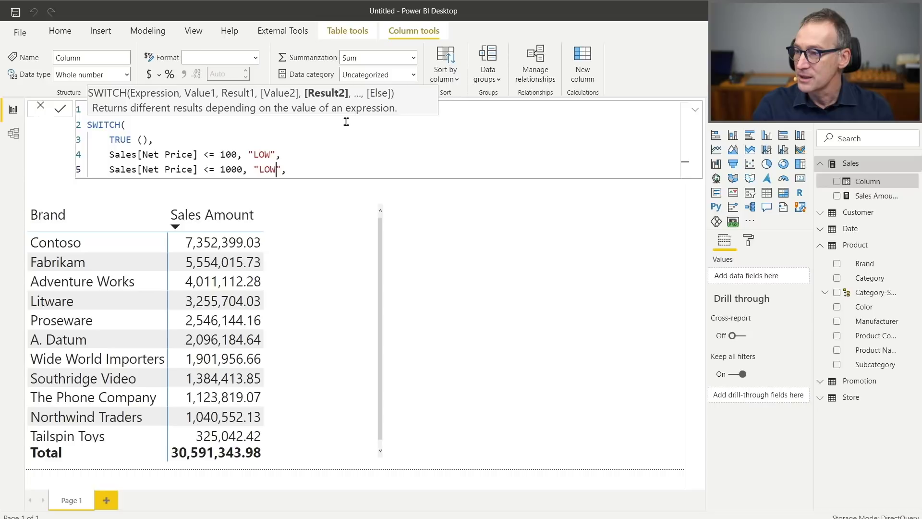
key("ctrl+shift+Left")
type("ME")
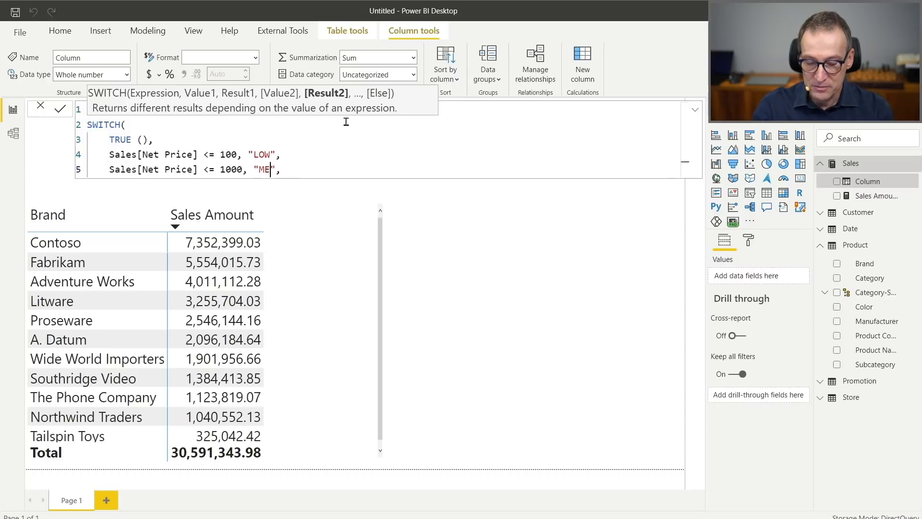
type("DIUM")
Step: Add "HIGH" as the default SWITCH result, close the function and commit the Price Range column
key("End")
key("Return")
type("\"")
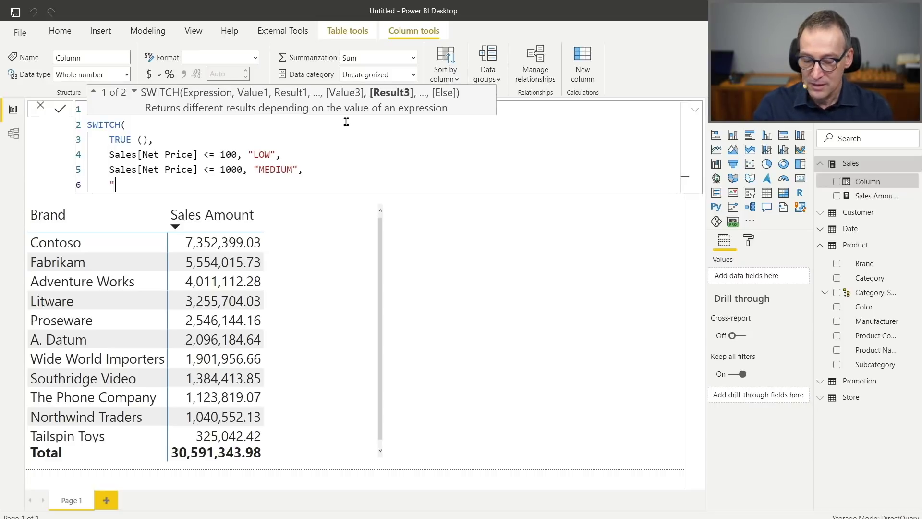
type("HIGH\"")
key("Return")
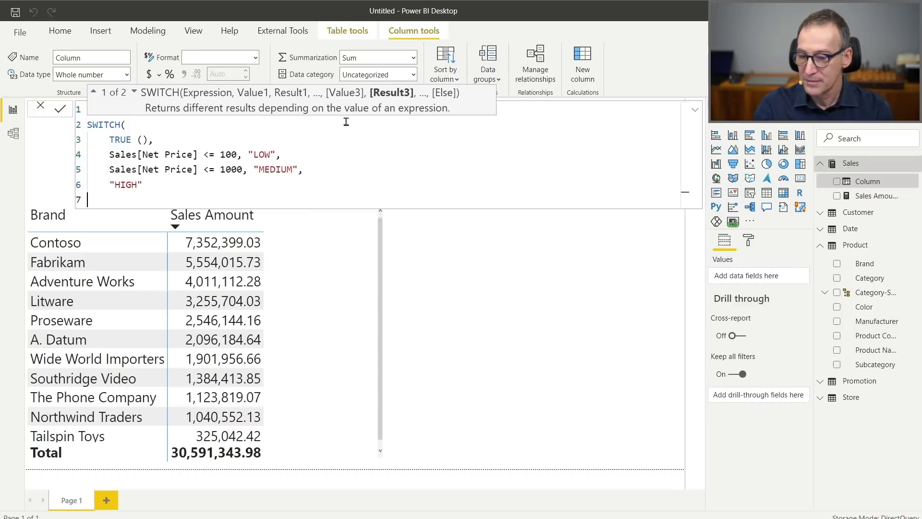
type(")")
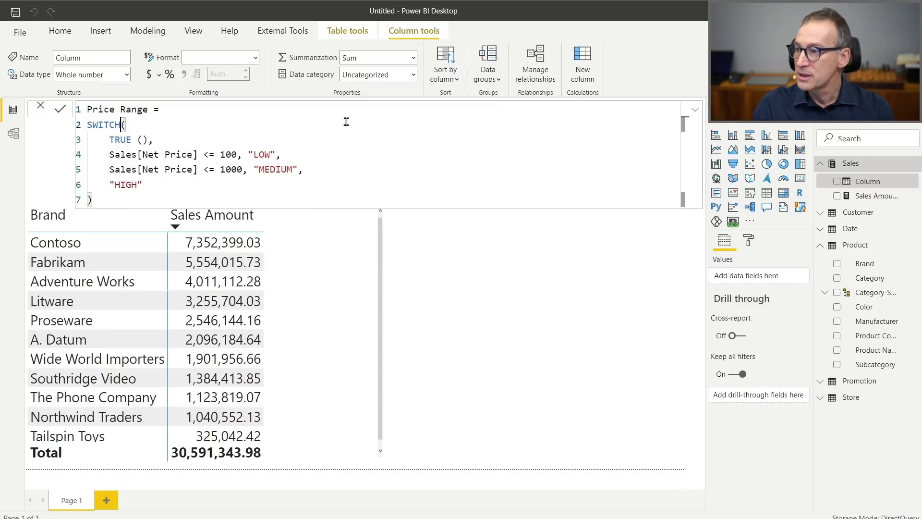
key("ctrl+End")
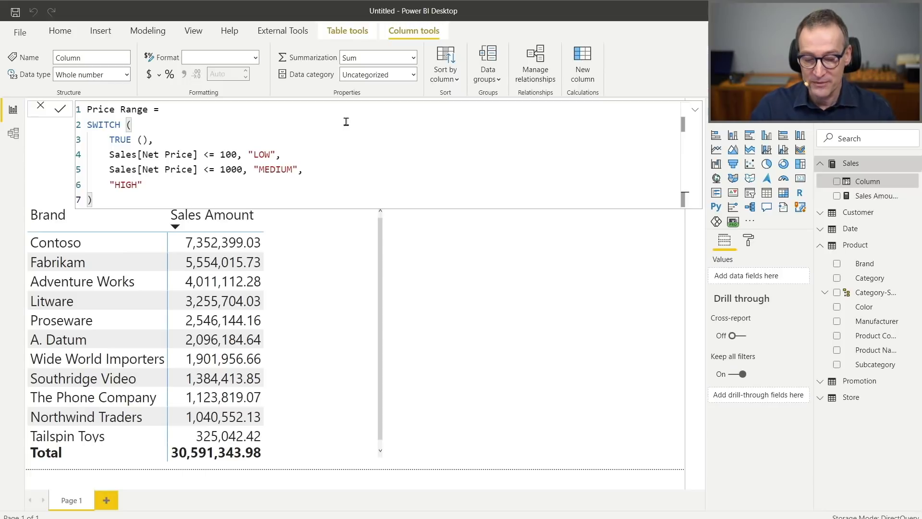
key("Return")
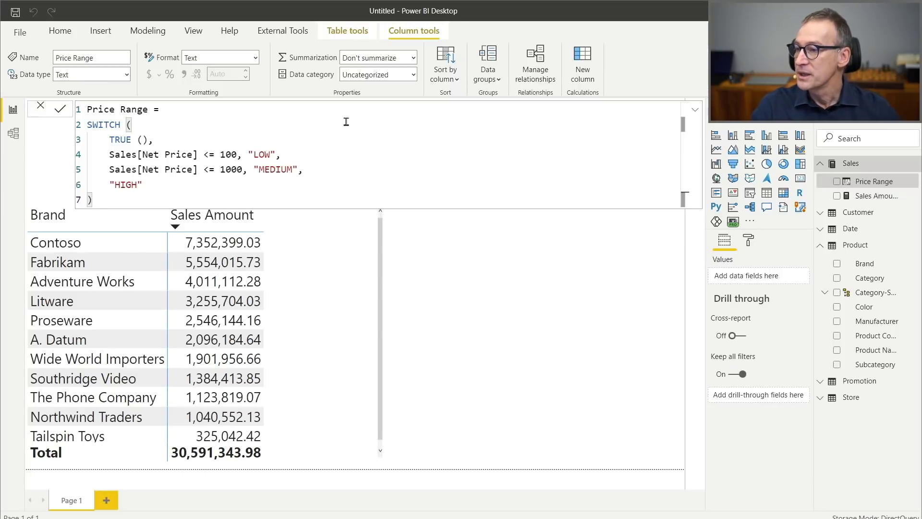
Step: Duplicate the Brand sales matrix, place the copy beside the original and narrow it so the two do not overlap
left_click(348, 293)
key("ctrl+c")
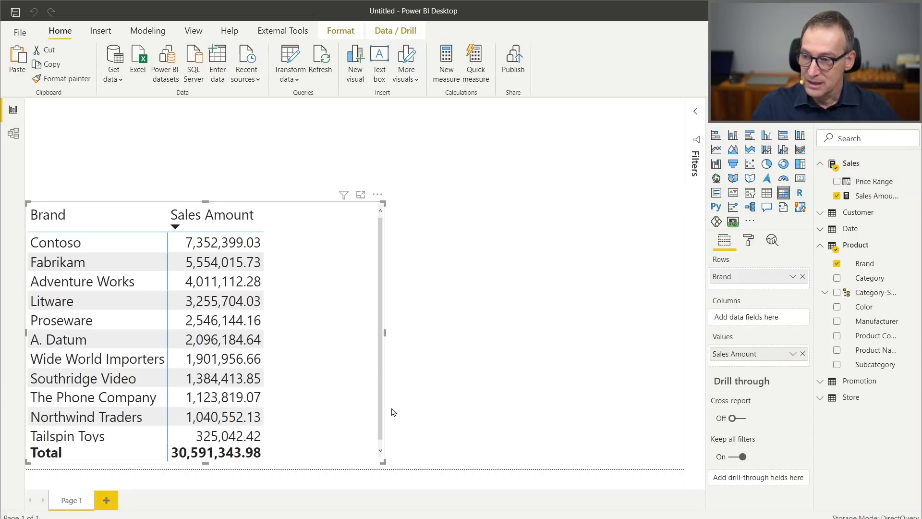
key("ctrl+v")
left_click_drag(355, 379, 652, 375)
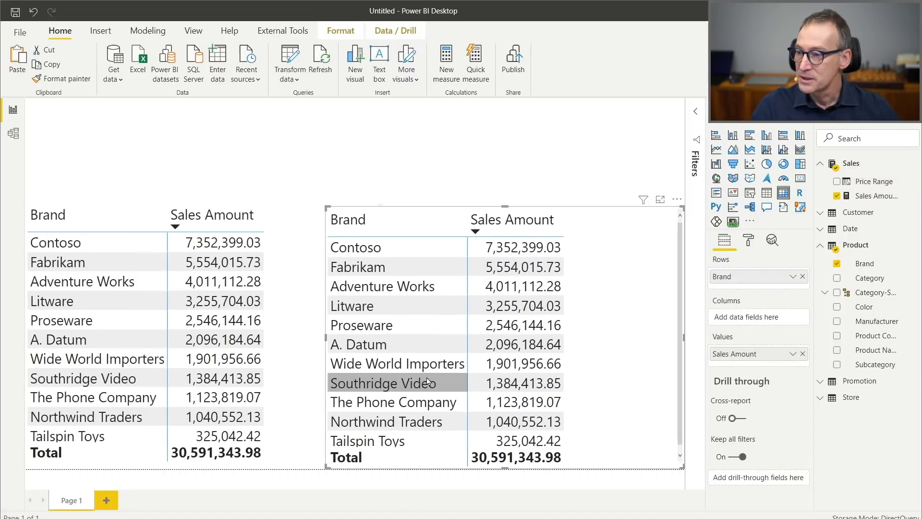
left_click_drag(325, 339, 408, 339)
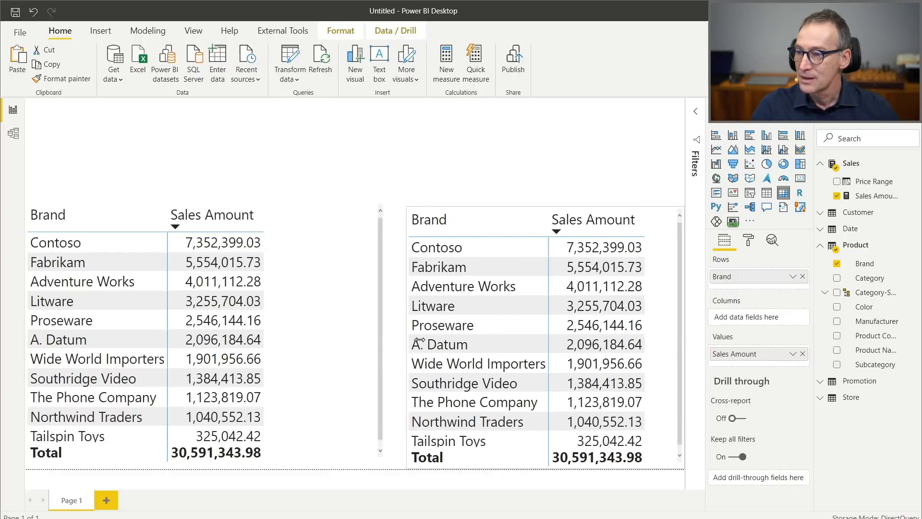
Step: Replace Brand with Price Range as the row field of the copied matrix
left_click(837, 265)
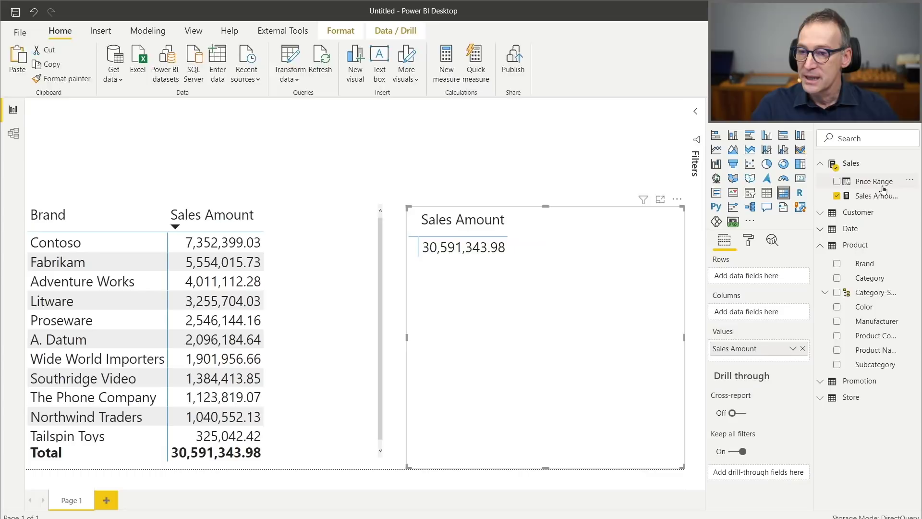
left_click(883, 189)
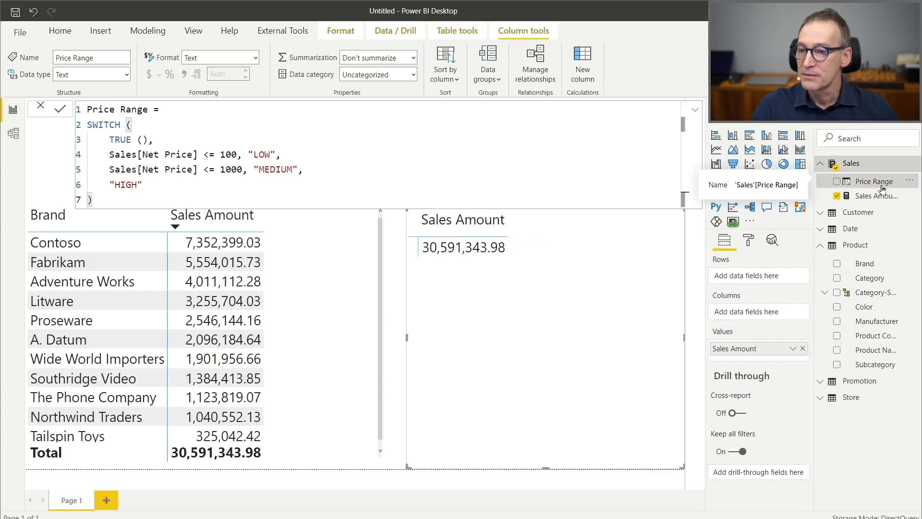
left_click_drag(882, 188, 560, 325)
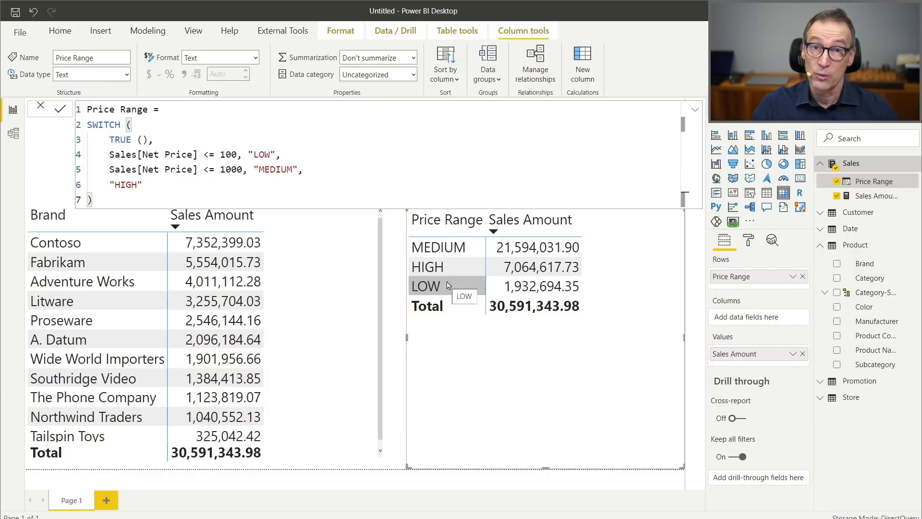
Step: Copy the whole Price Range formula into a new calculated column in the Sales table
left_click(288, 156)
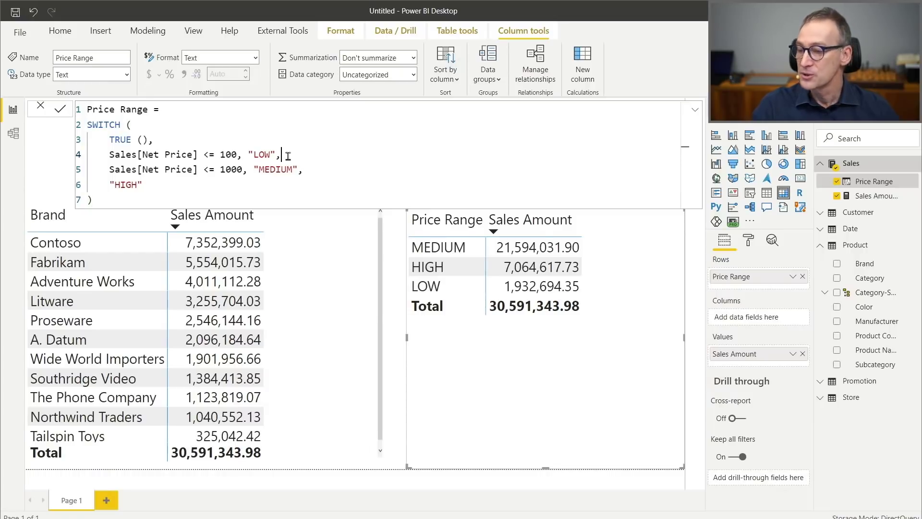
key("ctrl+a")
key("Escape")
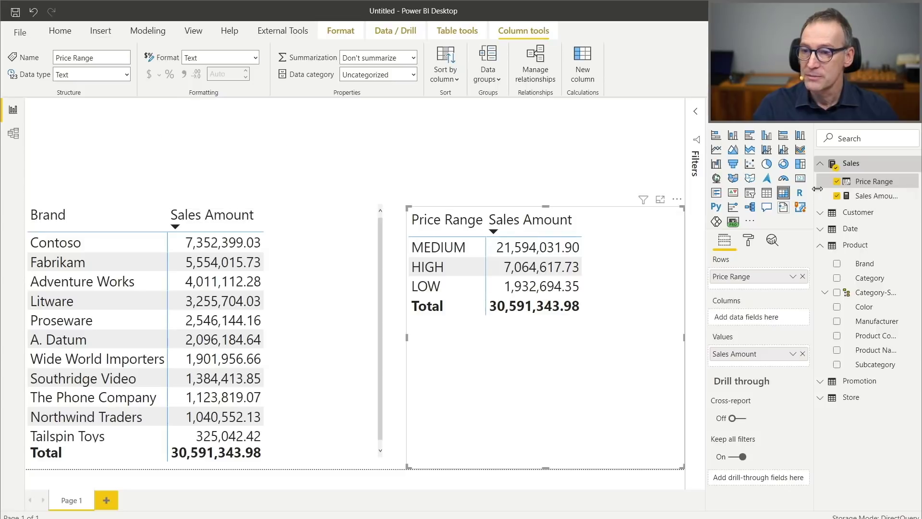
right_click(865, 164)
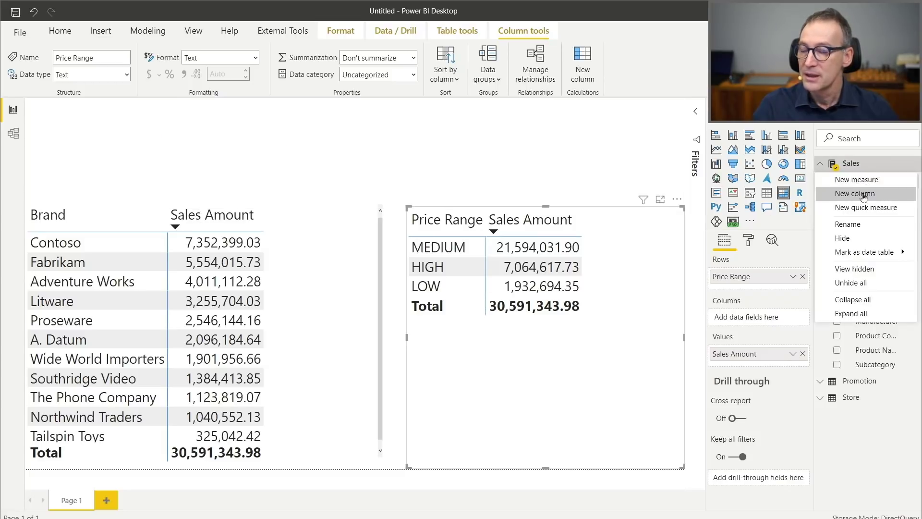
left_click(864, 194)
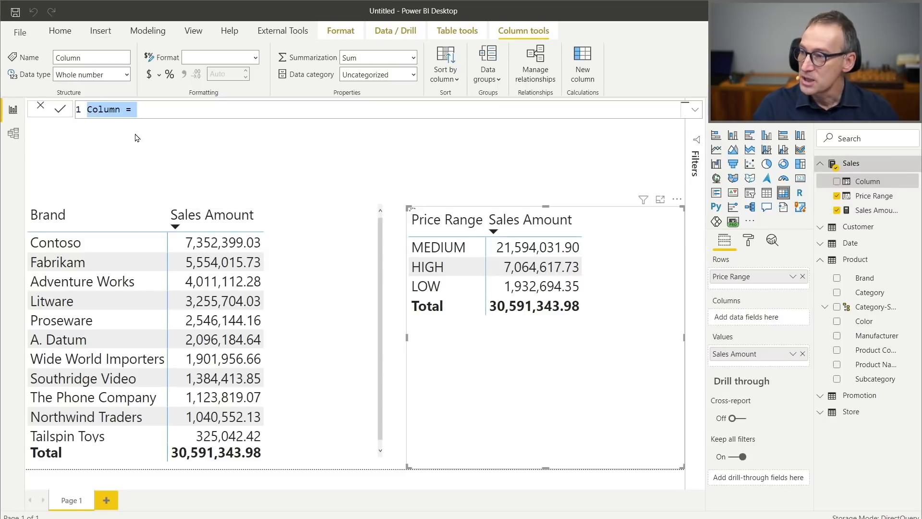
key("ctrl+v")
Step: Rename the new column to Price Range Sort in its formula and enlarge the formula text
left_click(152, 112)
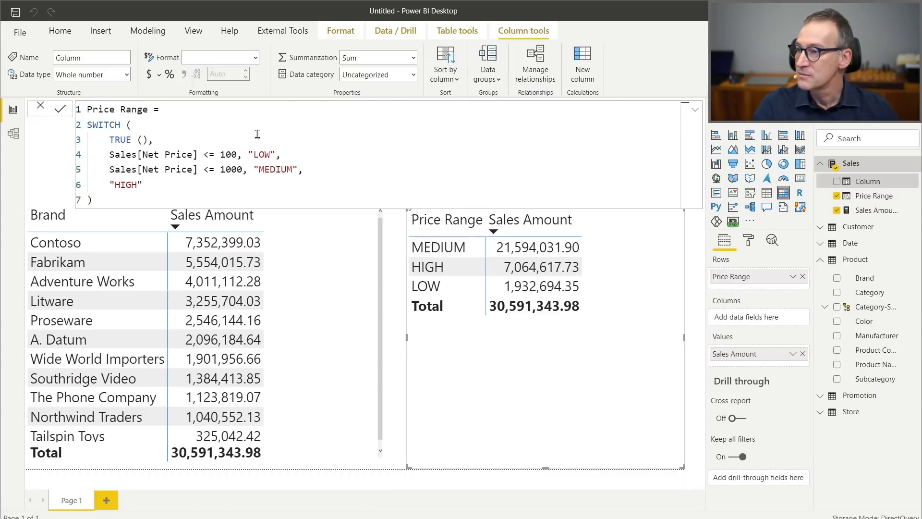
scroll(257, 134, "up", 2)
type("Sort")
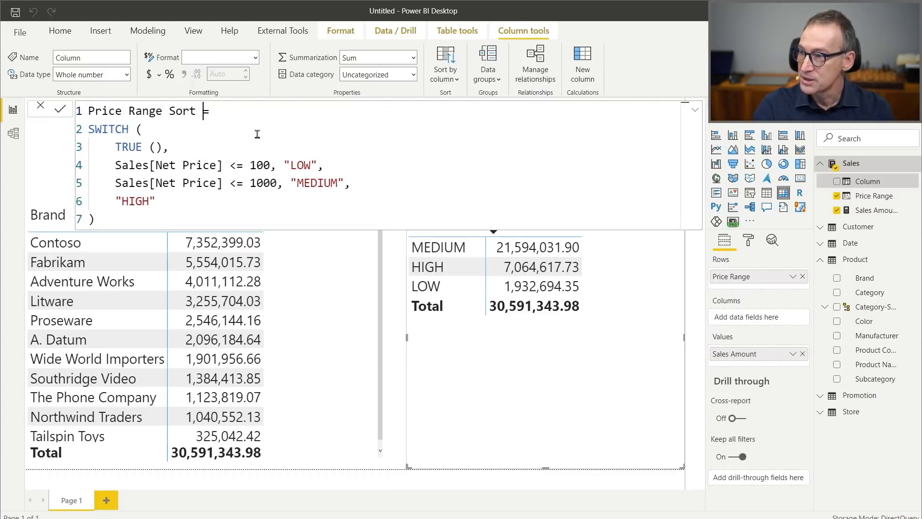
Step: Replace the "LOW" result with 1 in the Price Range Sort formula
key("Down")
key("Down")
key("Down")
key("Left")
key("shift+Left")
key("shift+Left")
key("shift+Left")
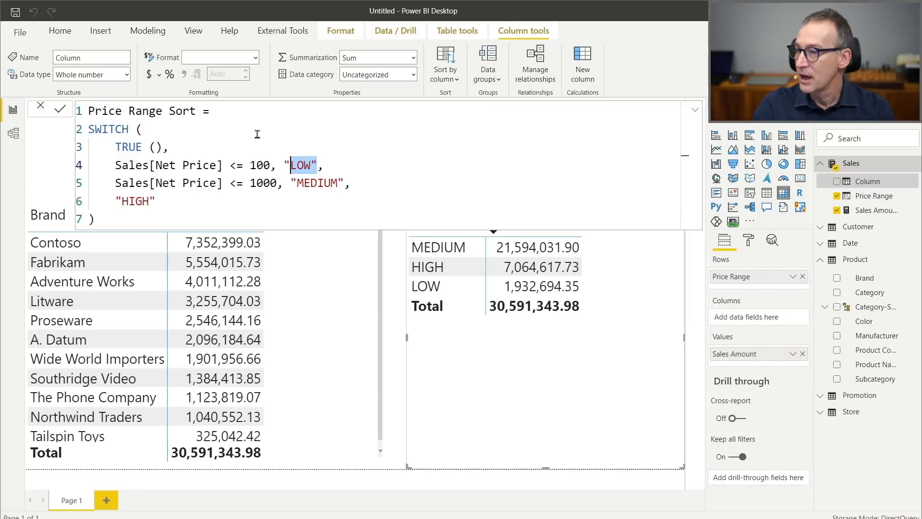
type("1")
key("Down")
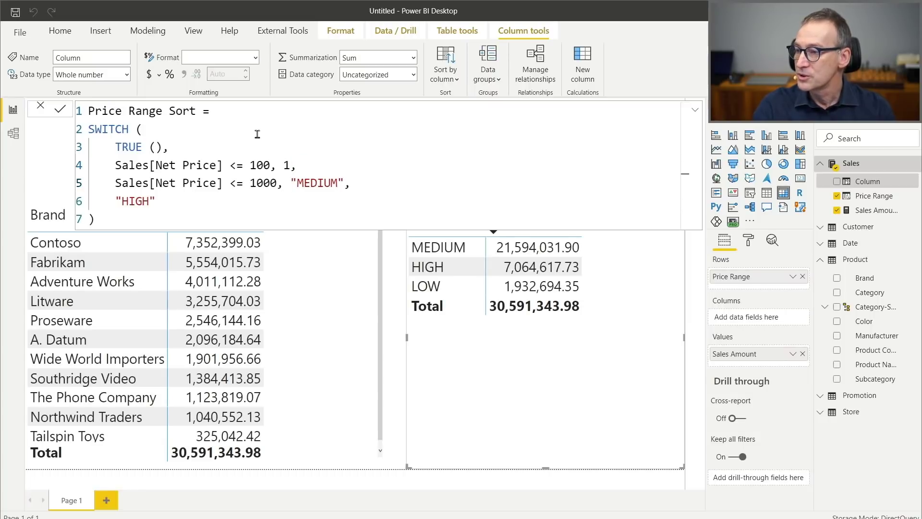
Step: Replace the "MEDIUM" result with 2 in the Price Range Sort formula
key("shift+Right")
key("shift+Right")
key("shift+Right")
key("shift+Right")
key("shift+Right")
key("shift+Right")
key("shift+Right")
key("shift+Right")
type("2")
Step: Replace the "HIGH" result with 3 in the Price Range Sort formula and commit the column
key("Down")
key("Left")
key("shift+Left")
key("shift+Left")
key("shift+Left")
key("shift+Left")
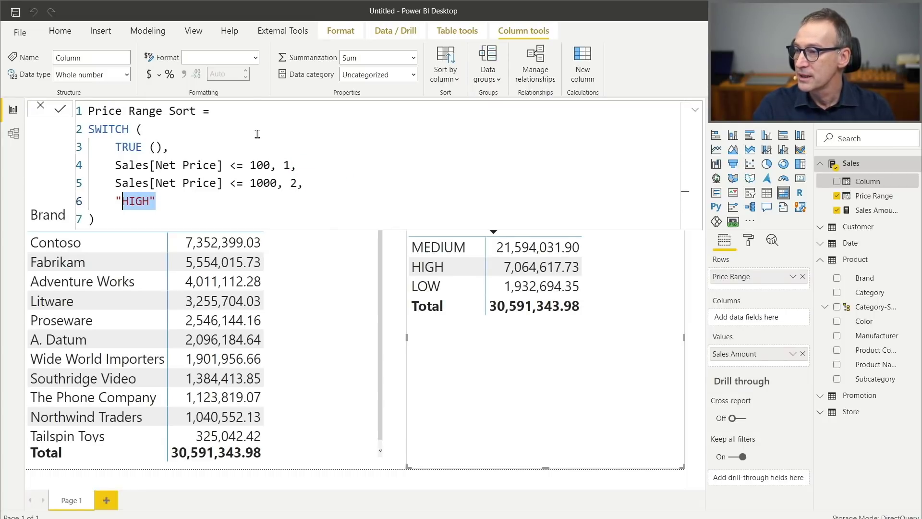
type("3")
key("Down")
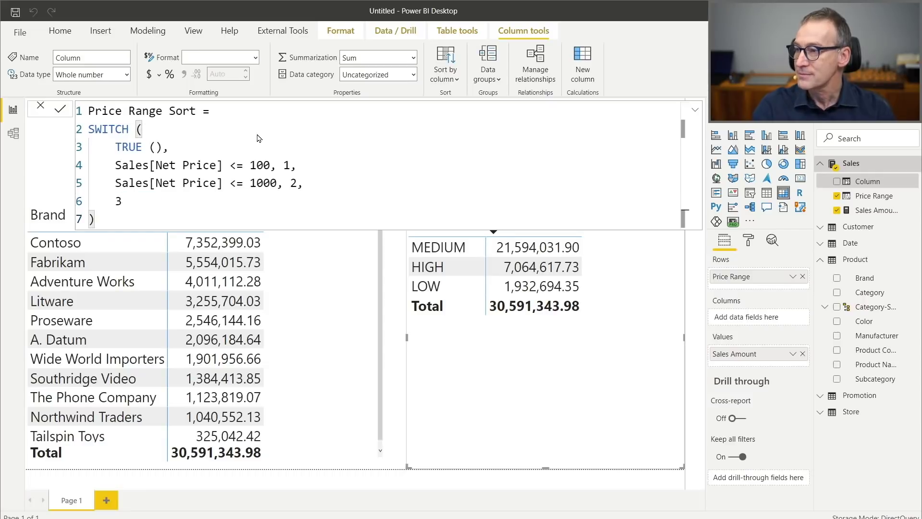
key("Return")
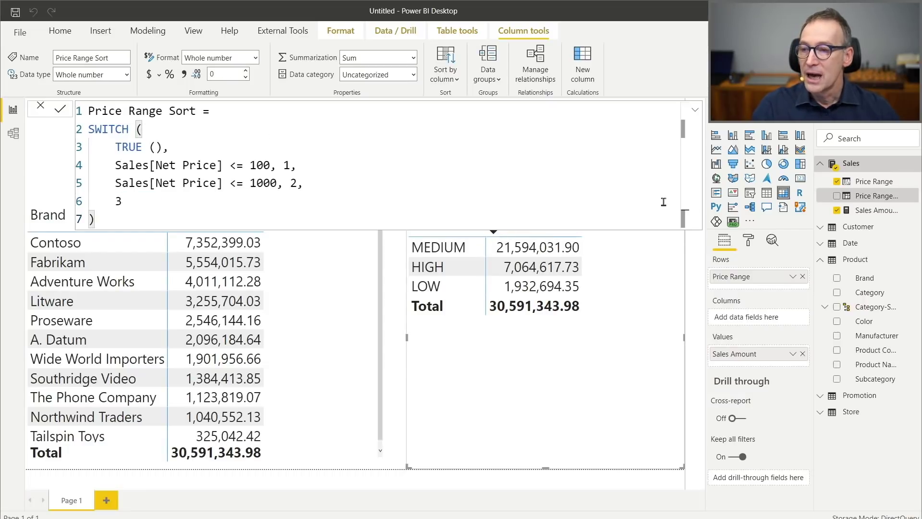
Step: Set the Price Range column to sort by Price Range Sort and order its matrix by Price Range ascending
left_click(873, 182)
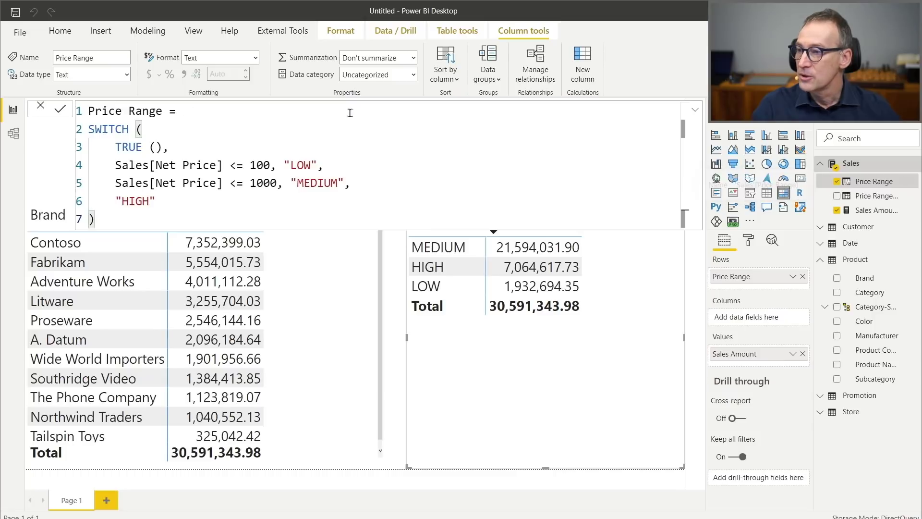
left_click(446, 75)
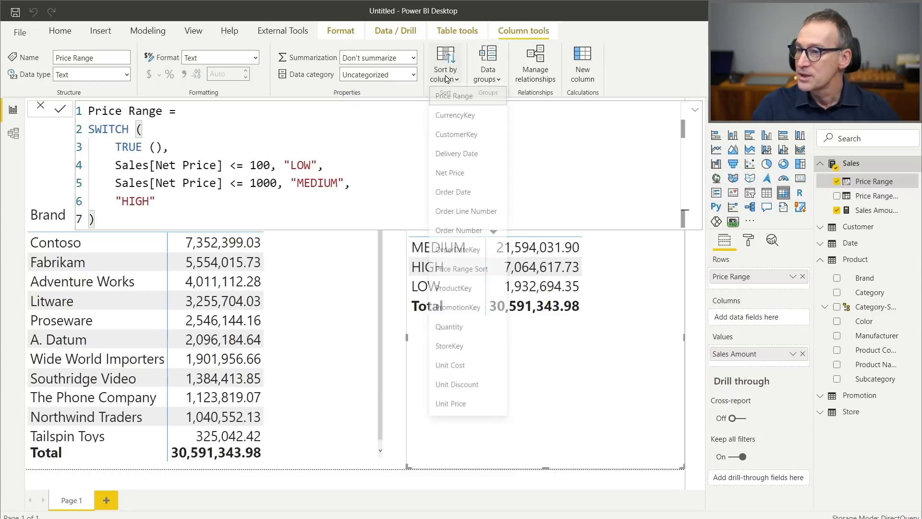
left_click(478, 272)
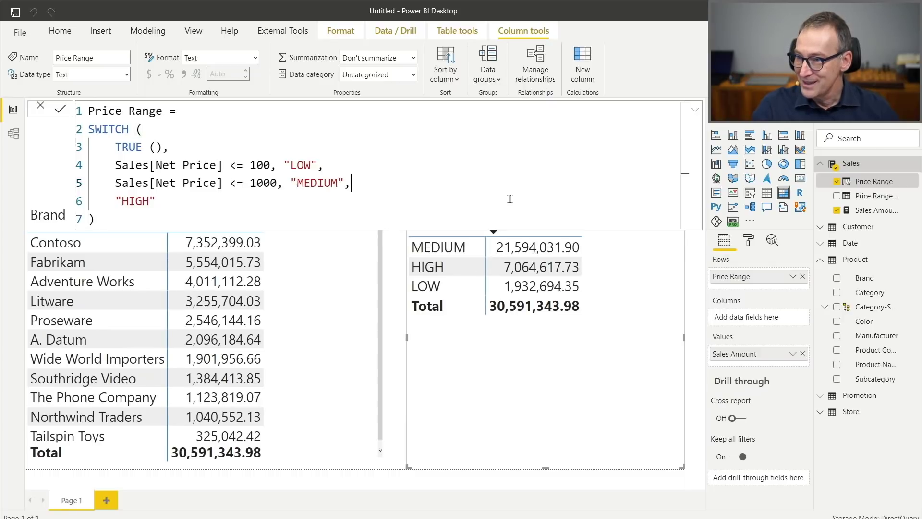
key("Escape")
left_click(446, 228)
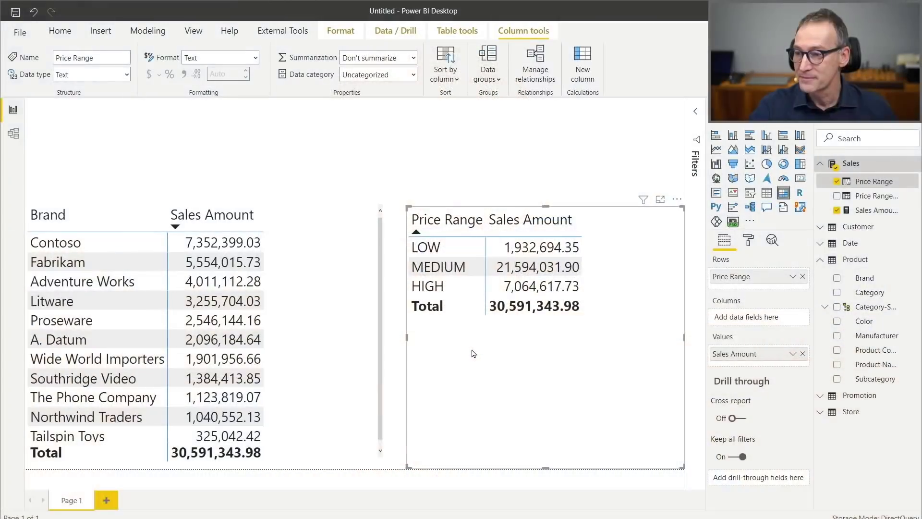
left_click(253, 144)
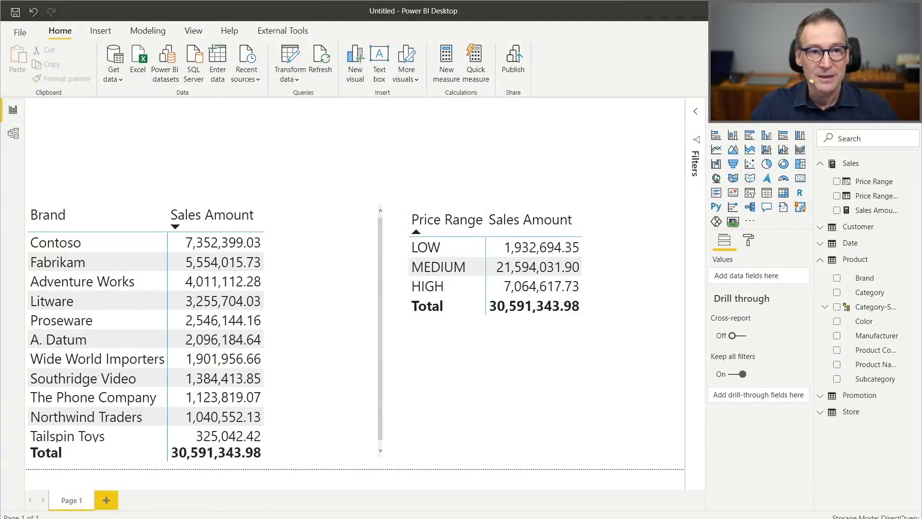
Step: Switch to the C:\Temp folder and open the Budget workbook in a maximized Excel window
key("alt+Tab")
double_click(401, 207)
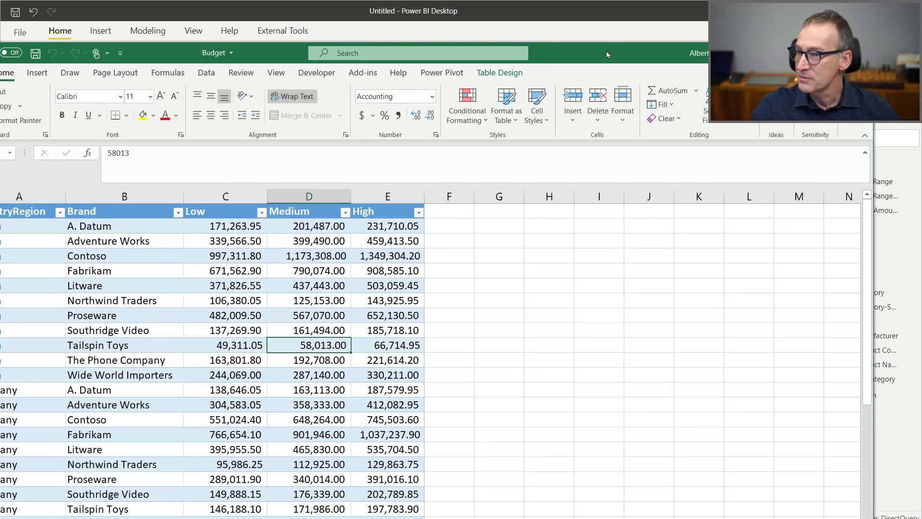
double_click(606, 51)
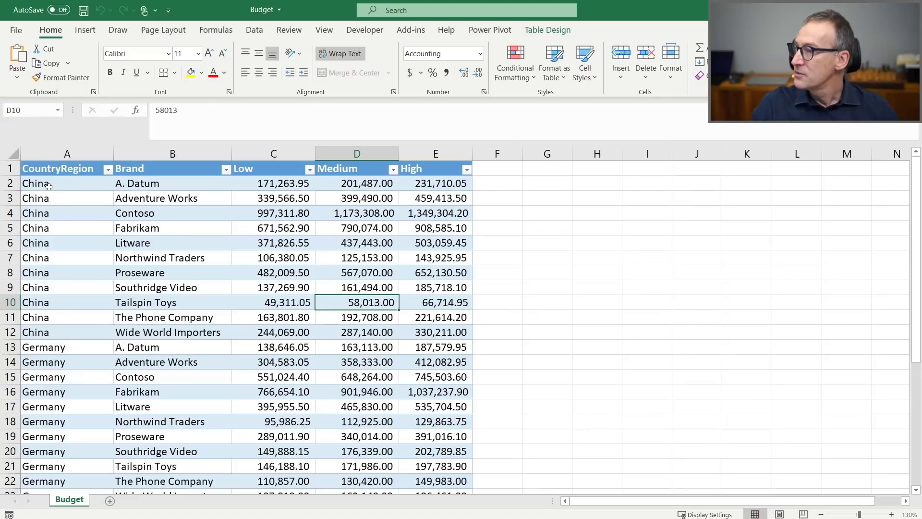
Step: Examine the Budget sheet's CountryRegion, Brand, Low, Medium and High columns
left_click_drag(49, 186, 72, 272)
left_click_drag(144, 183, 153, 287)
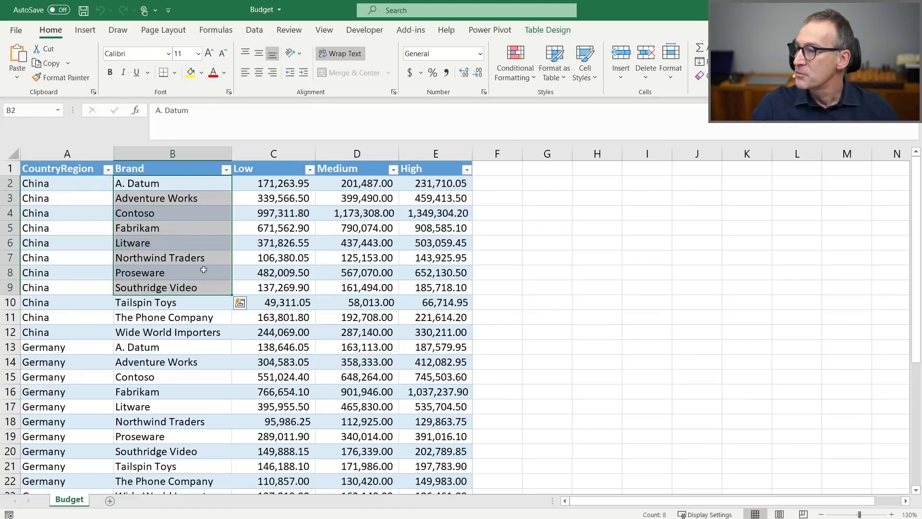
left_click(285, 185)
left_click(377, 186)
left_click(456, 184)
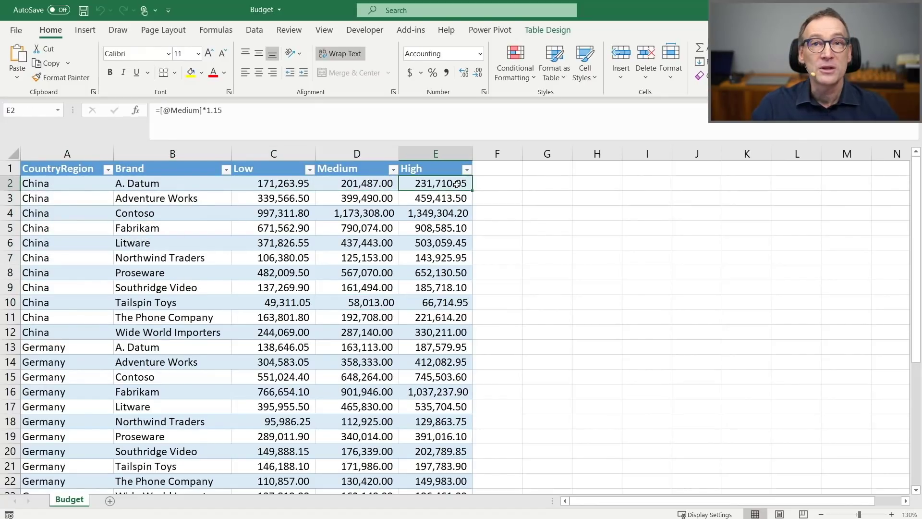
left_click_drag(262, 192, 480, 243)
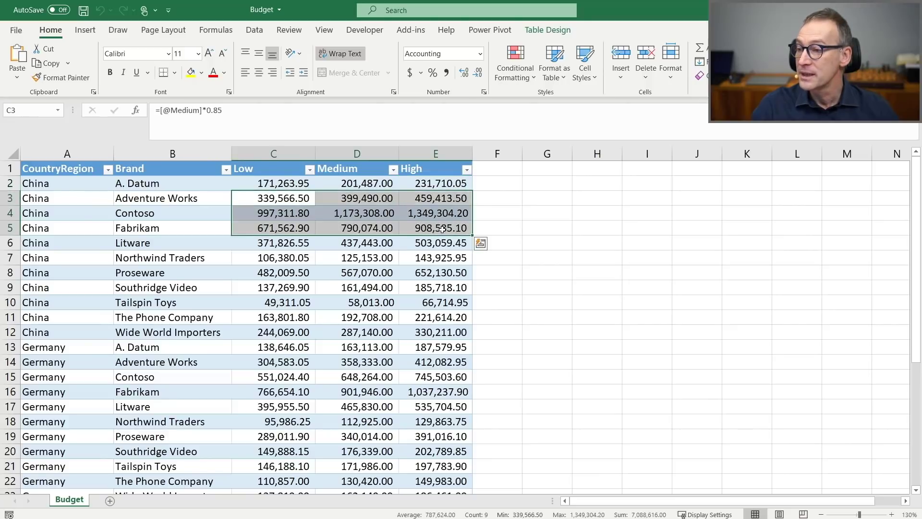
left_click(394, 257)
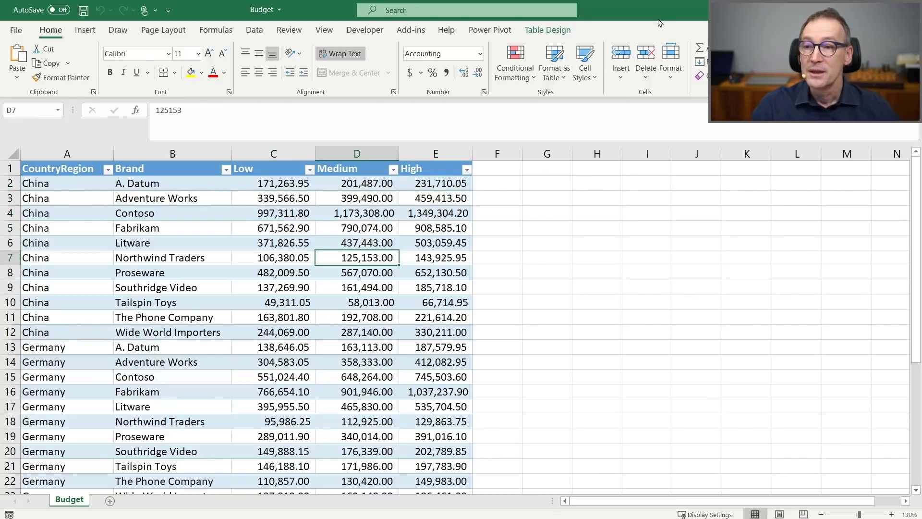
Step: Close the Budget workbook and return to Power BI Desktop
left_click_drag(665, 6, 685, 92)
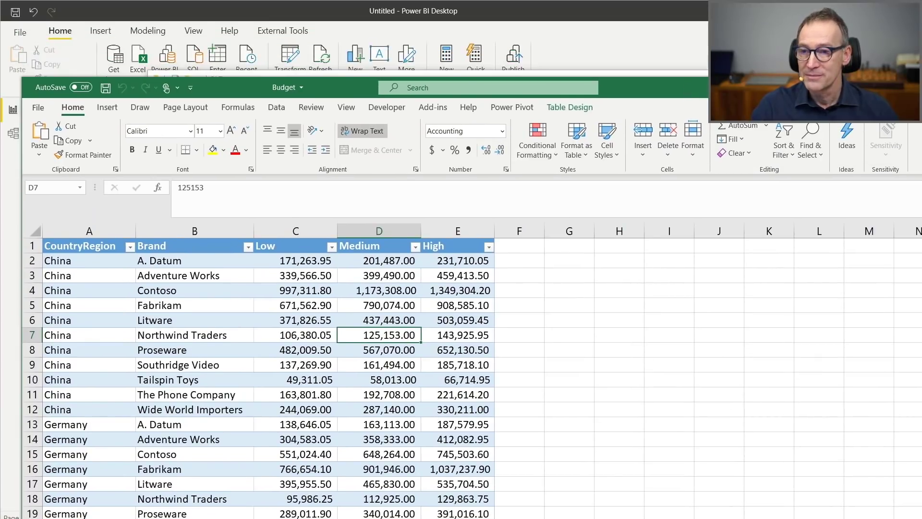
key("alt+F4")
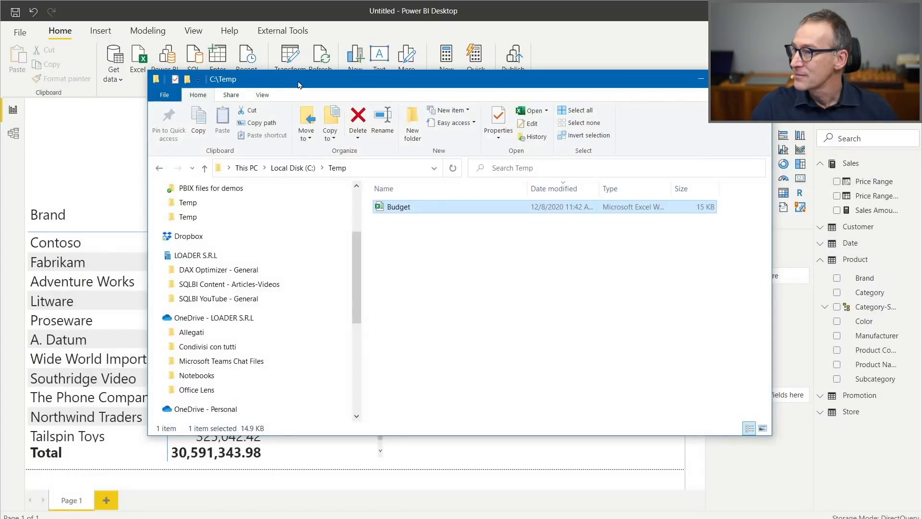
left_click(247, 16)
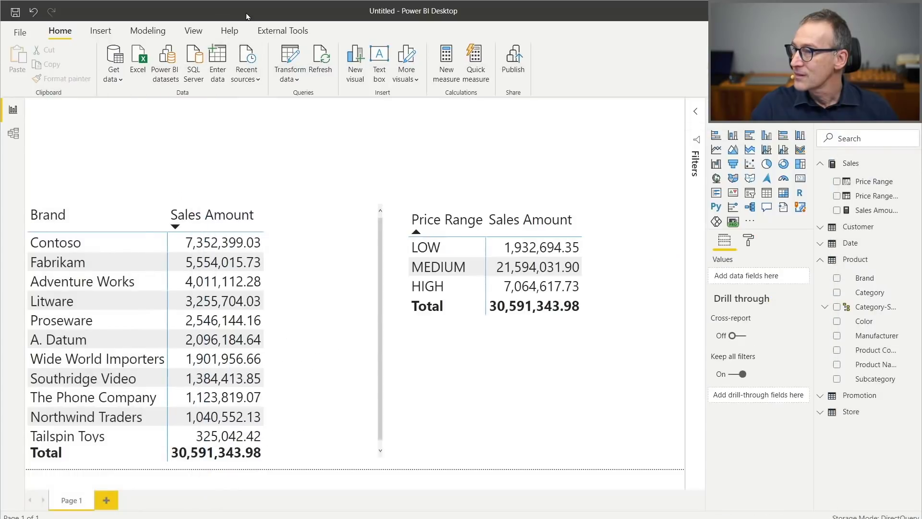
Step: Connect to the Budget Excel workbook, choose its Budget sheet and open it for transformation in Power Query Editor
left_click(145, 68)
left_click(144, 92)
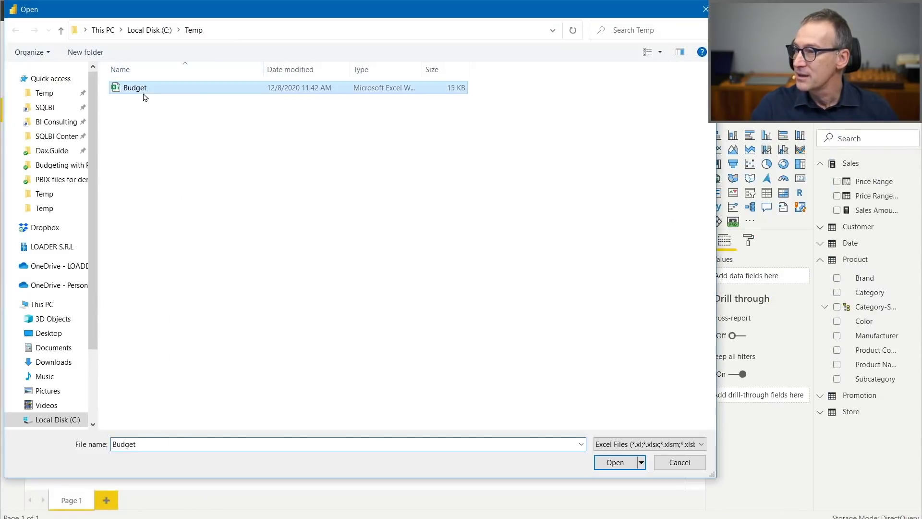
left_click(614, 462)
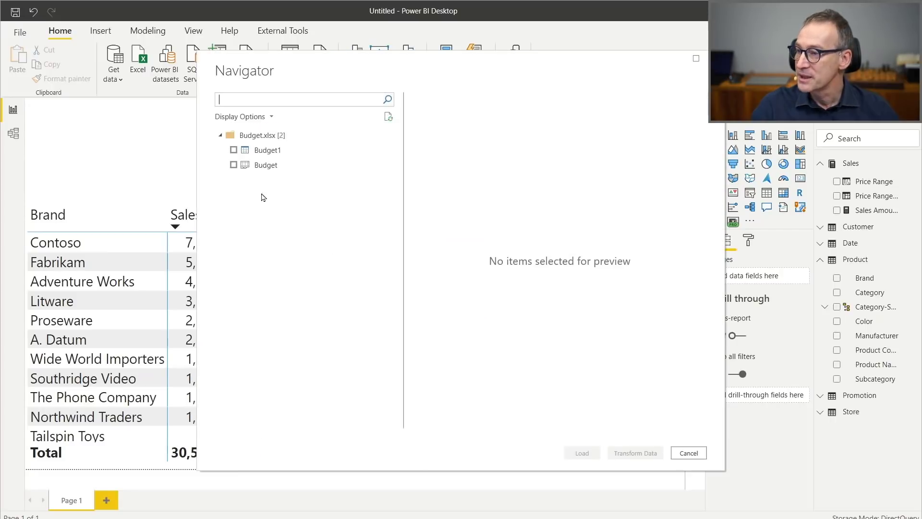
left_click(233, 165)
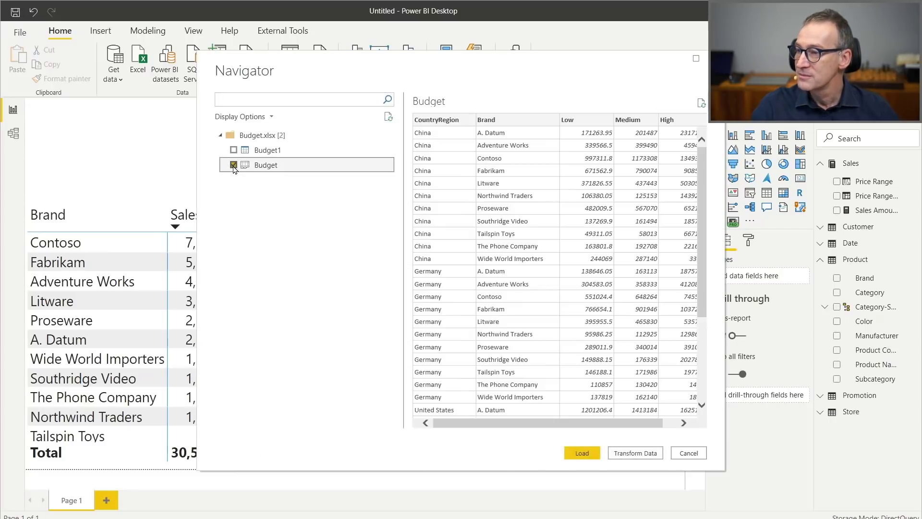
left_click(635, 453)
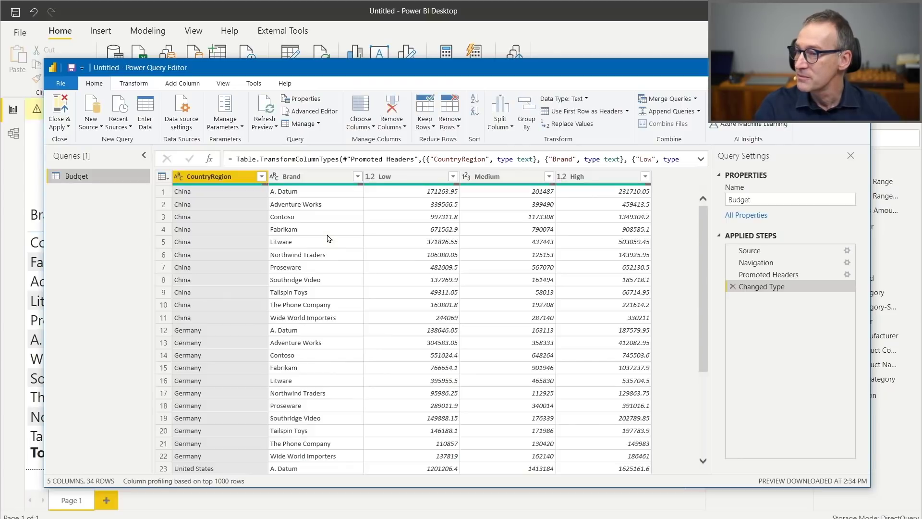
Step: Unpivot the Low, Medium and High columns of the Budget query
left_click(392, 178)
left_click(615, 184, "shift")
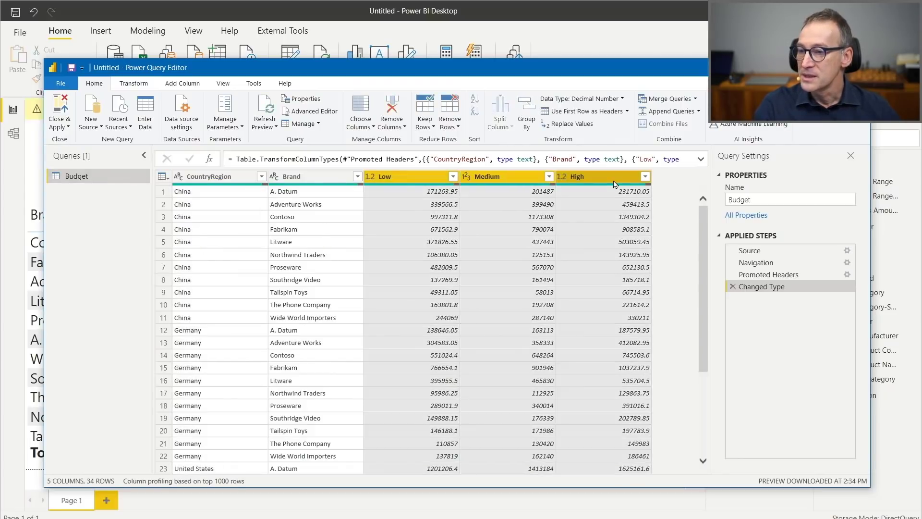
right_click(615, 184)
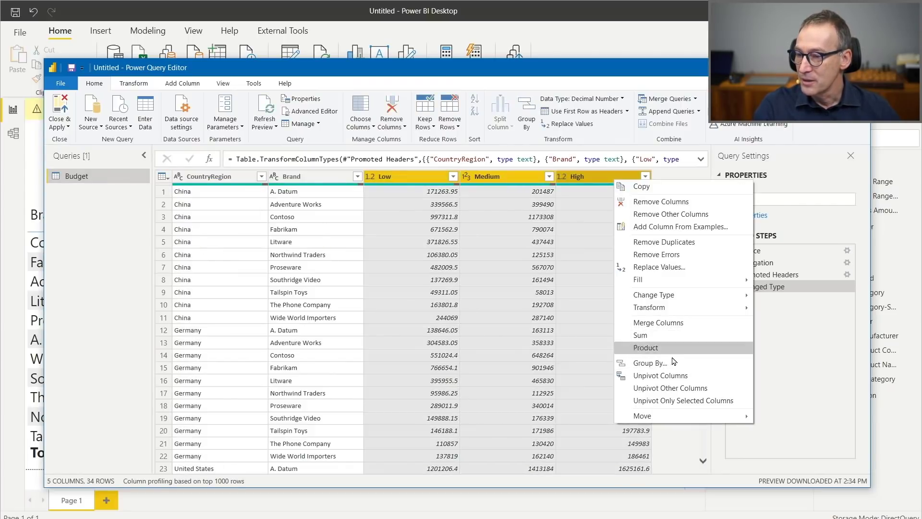
left_click(674, 376)
Step: Rename the Attribute column to Scenario and the Value column to Budget in the Budget query
left_click(397, 176)
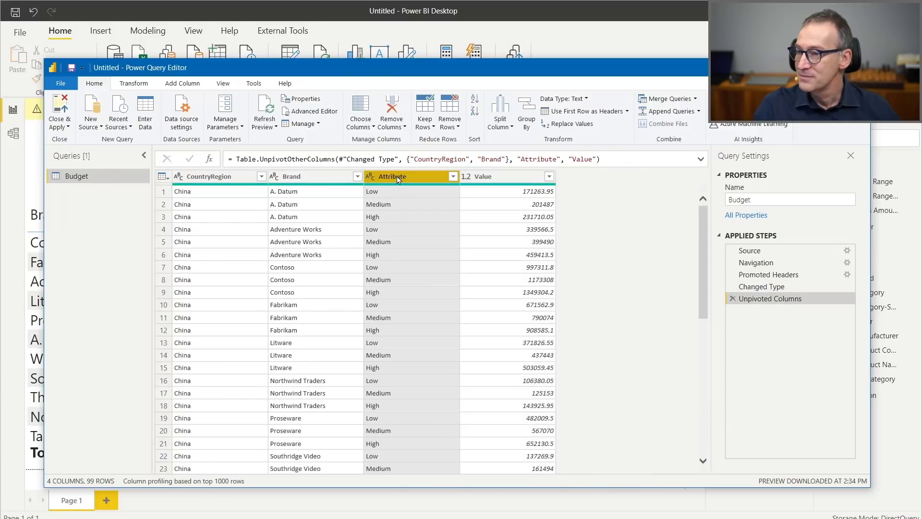
double_click(396, 175)
type("Scena")
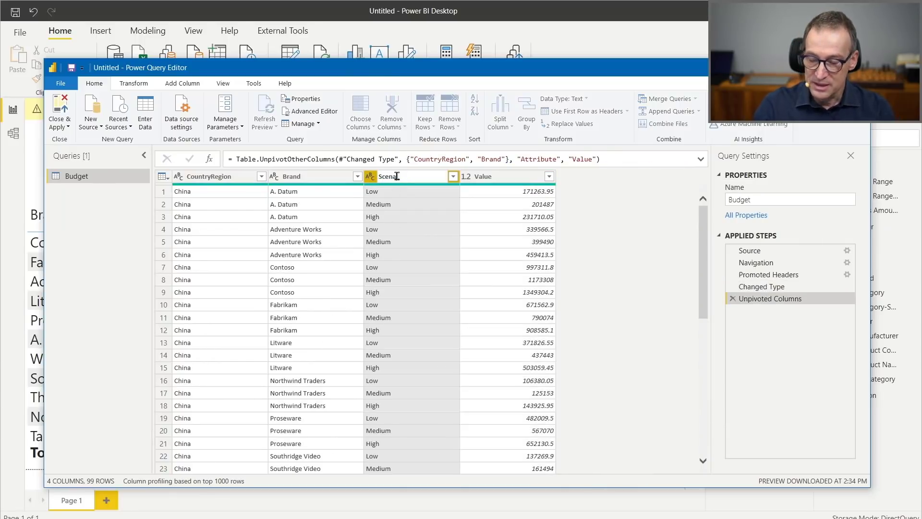
type("rio")
key("Return")
key("Tab")
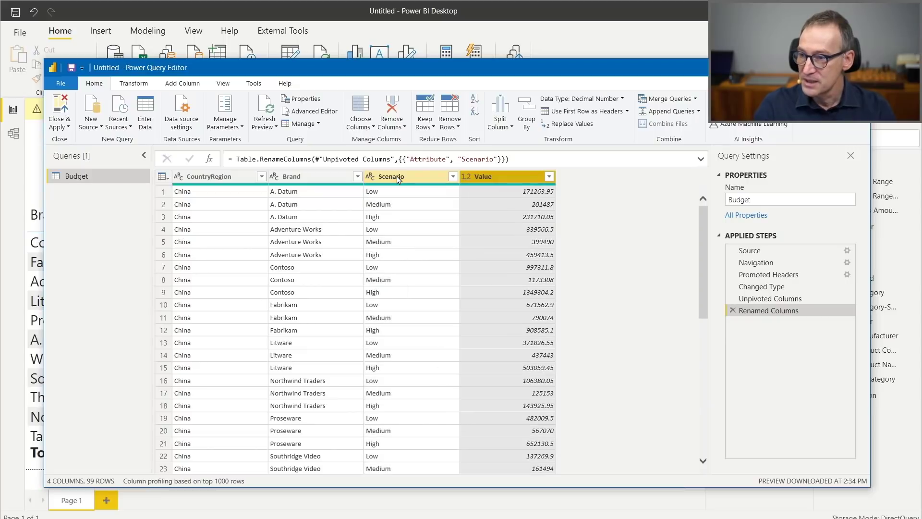
type("Budget")
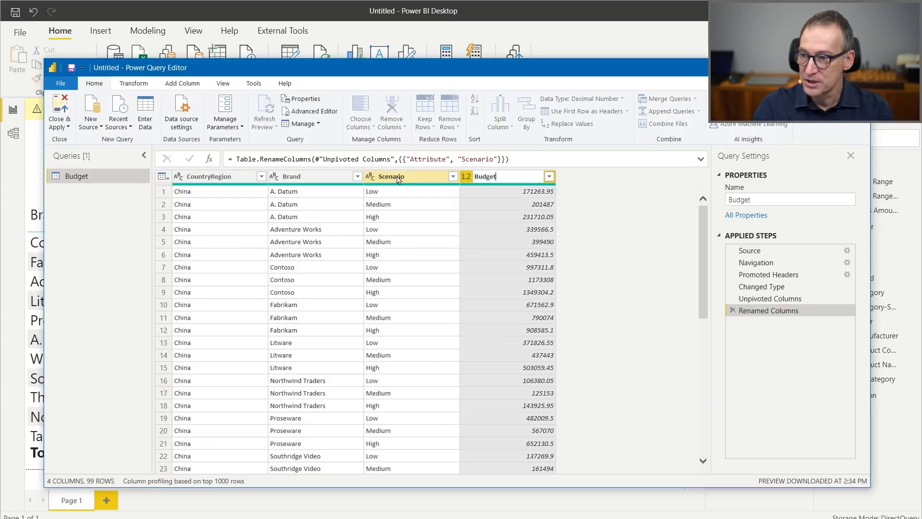
key("Return")
left_click(450, 192)
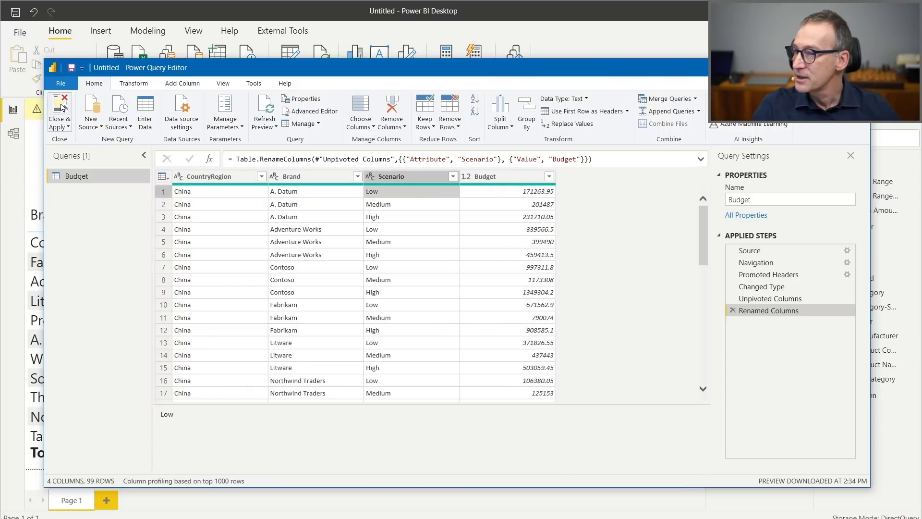
Step: Apply the Budget query to the model, accepting the second data source, and review the loaded table's fields and rows
left_click(62, 106)
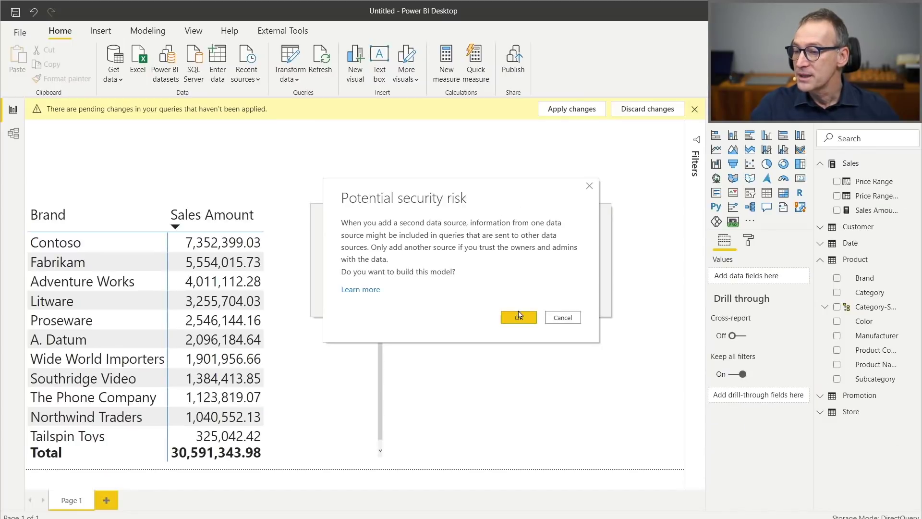
left_click(519, 318)
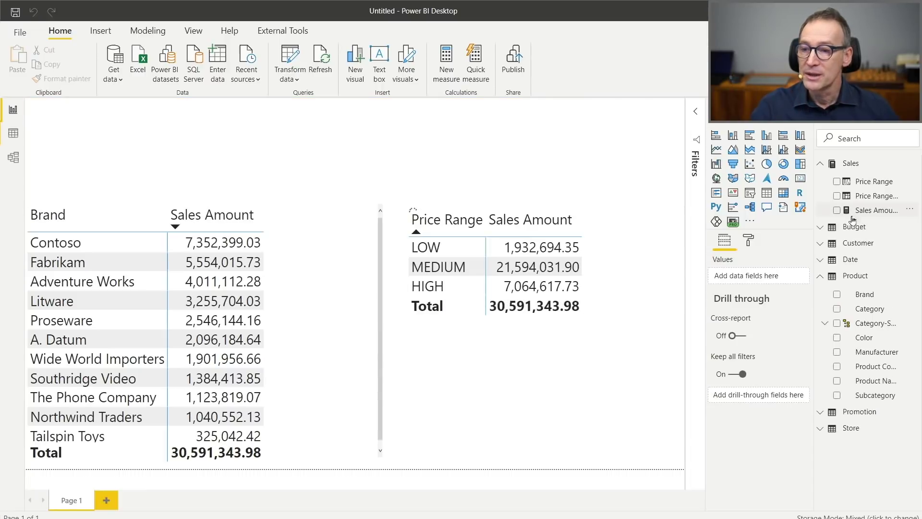
left_click(856, 233)
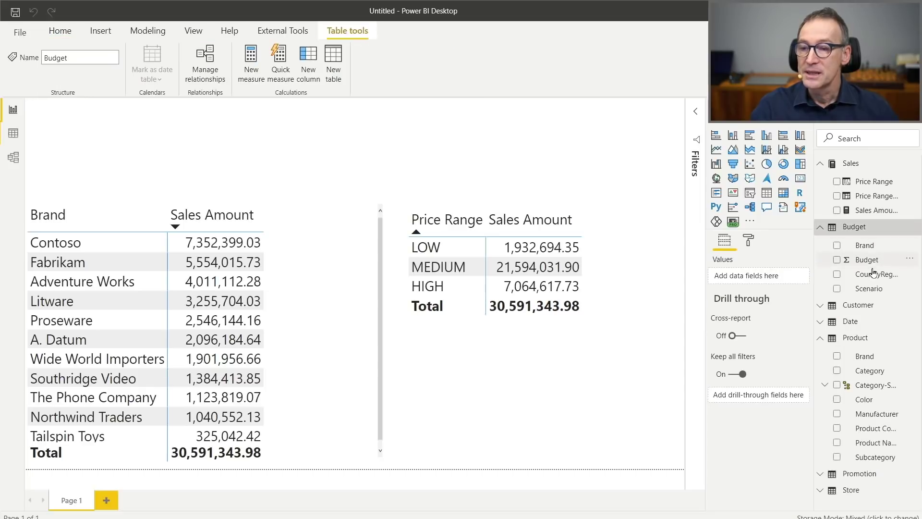
left_click(13, 133)
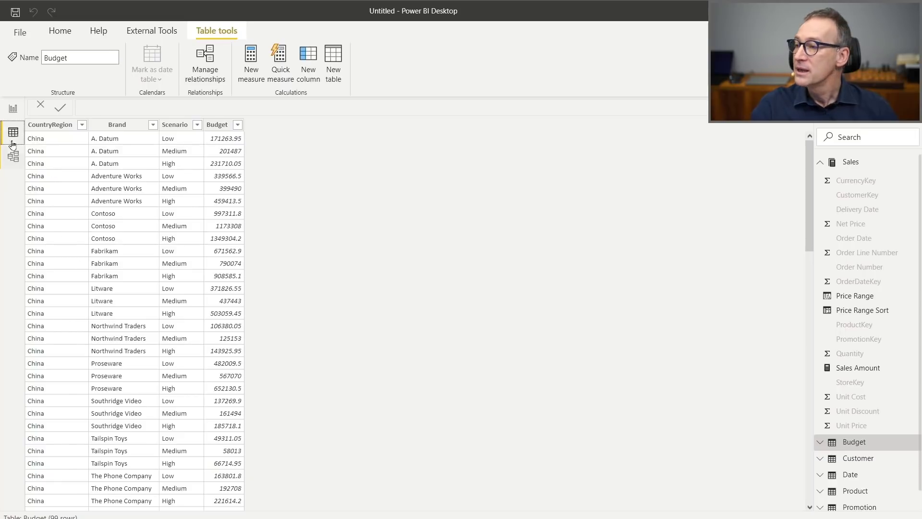
Step: Delete the Price Range matrix from the report page and select the Brand matrix
left_click(13, 110)
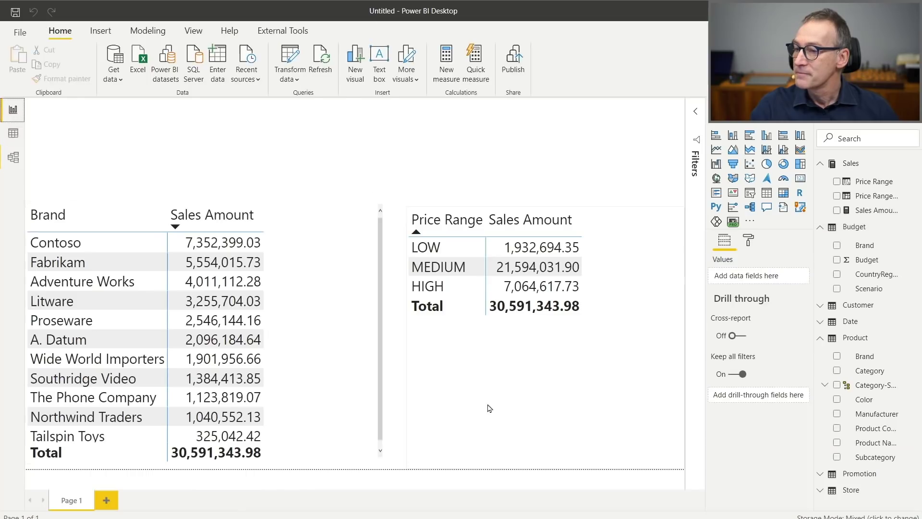
left_click(571, 369)
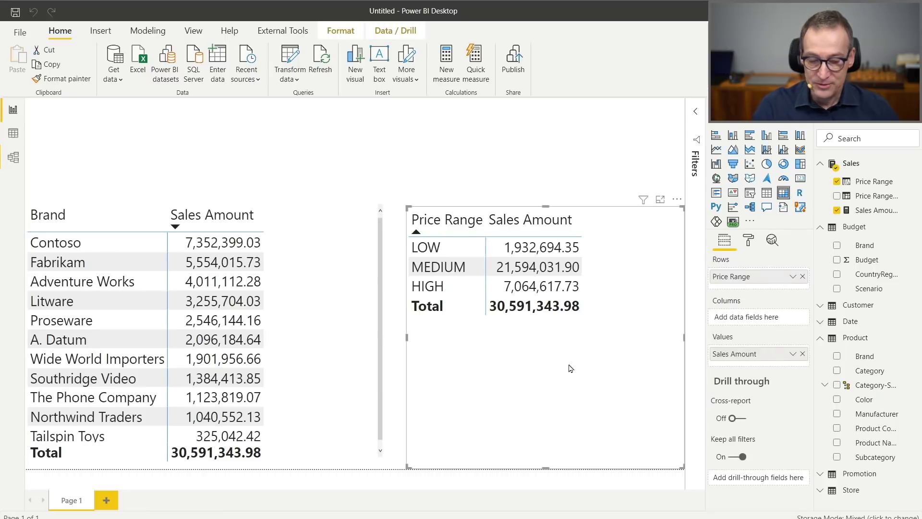
key("Delete")
left_click(332, 347)
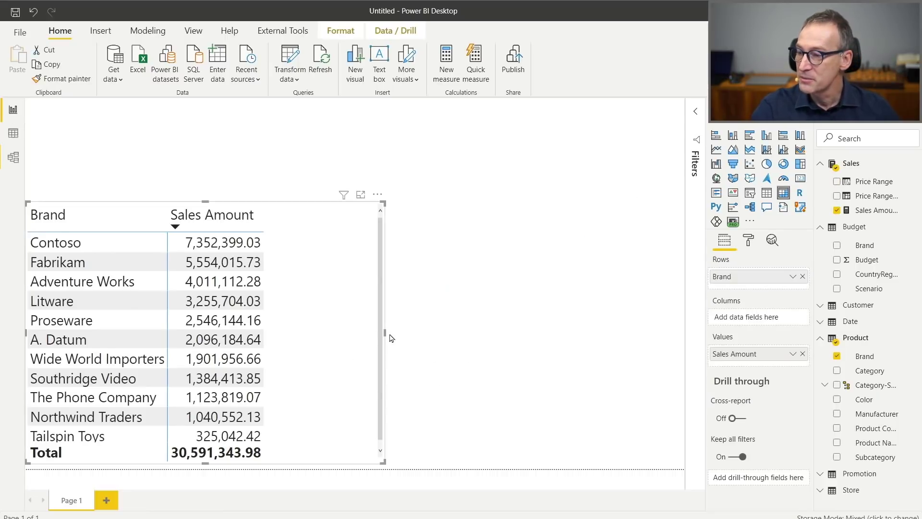
Step: Format the Budget column with a thousands separator and add it to the values of the widened Brand matrix
left_click_drag(386, 334, 532, 333)
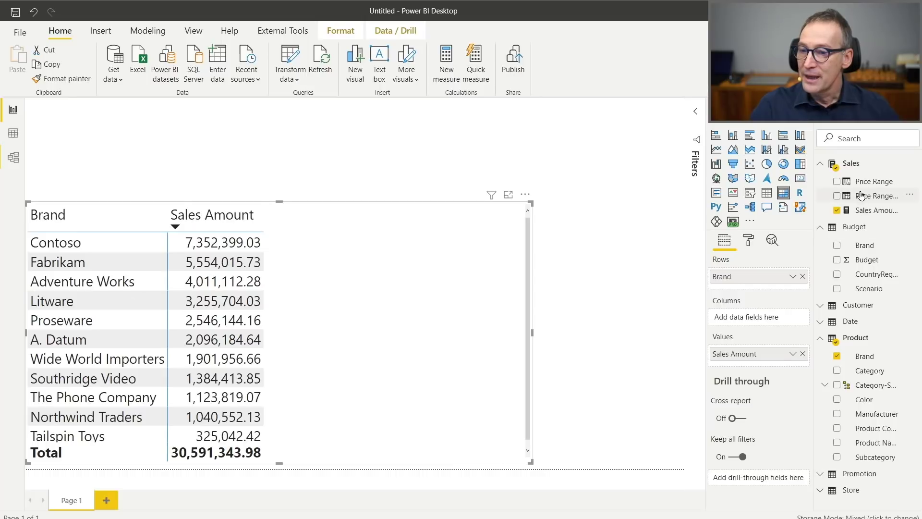
left_click(873, 260)
left_click(255, 58)
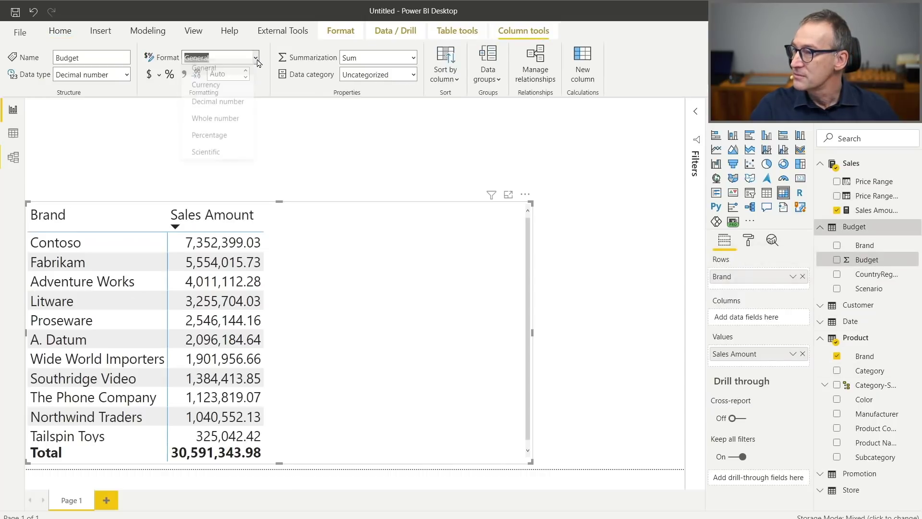
key("Escape")
left_click(184, 74)
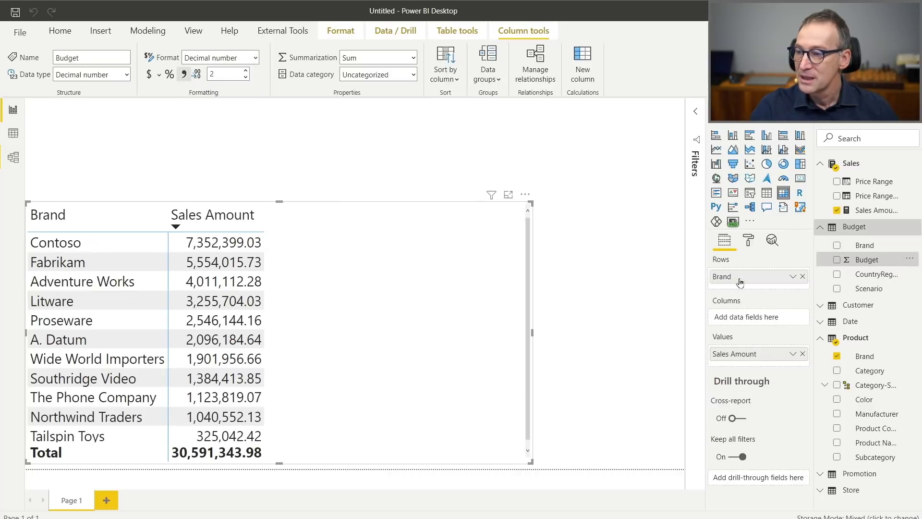
left_click_drag(867, 260, 412, 290)
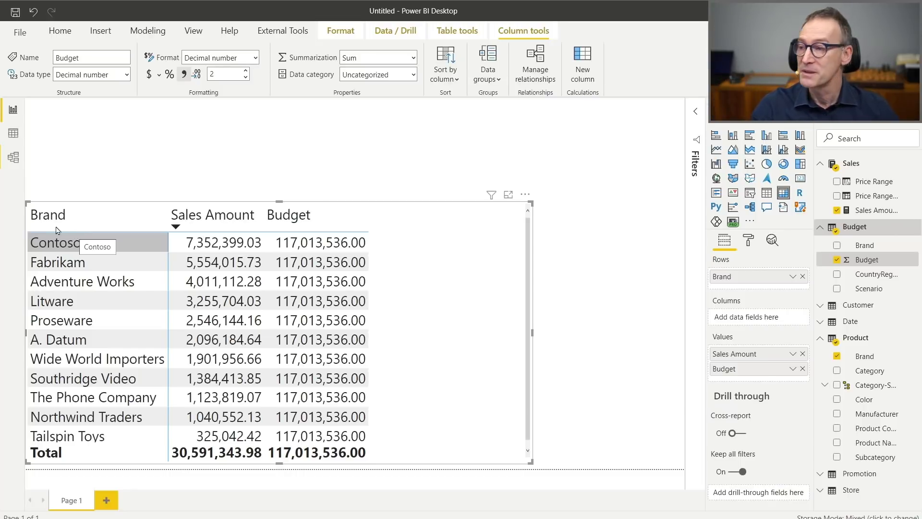
Step: Open the model diagram, collapse its Properties pane and upgrade to the new model view
left_click(15, 156)
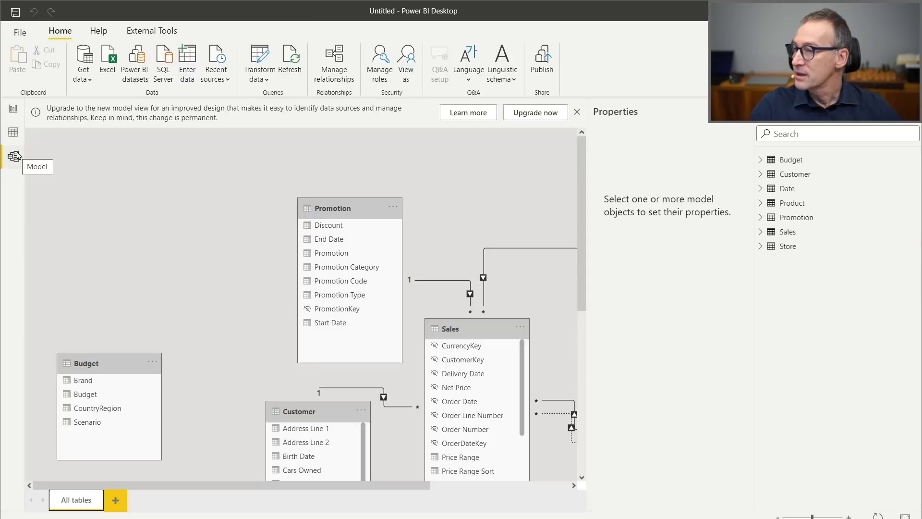
left_click(747, 121)
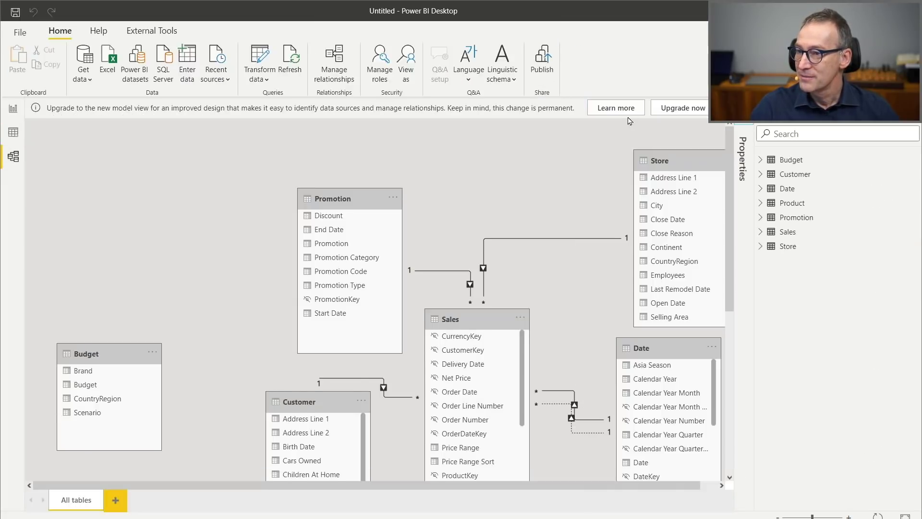
left_click(682, 108)
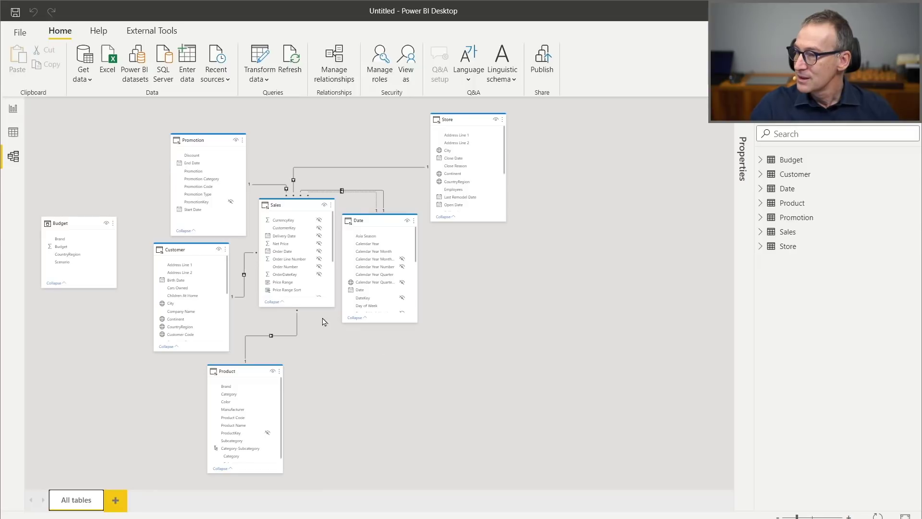
Step: Spread out the diagram by moving the Date and Promotion tables away from the Sales table
scroll(296, 332, "up", 1)
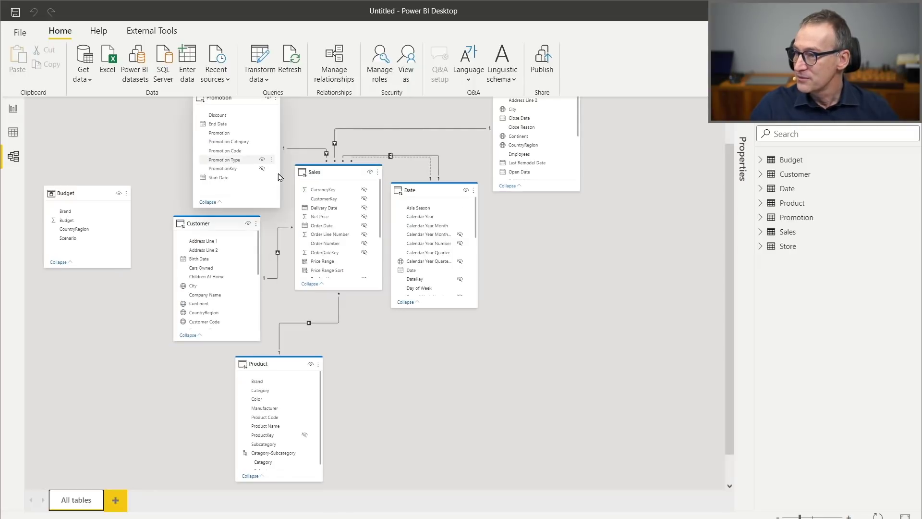
scroll(515, 272, "up", 1)
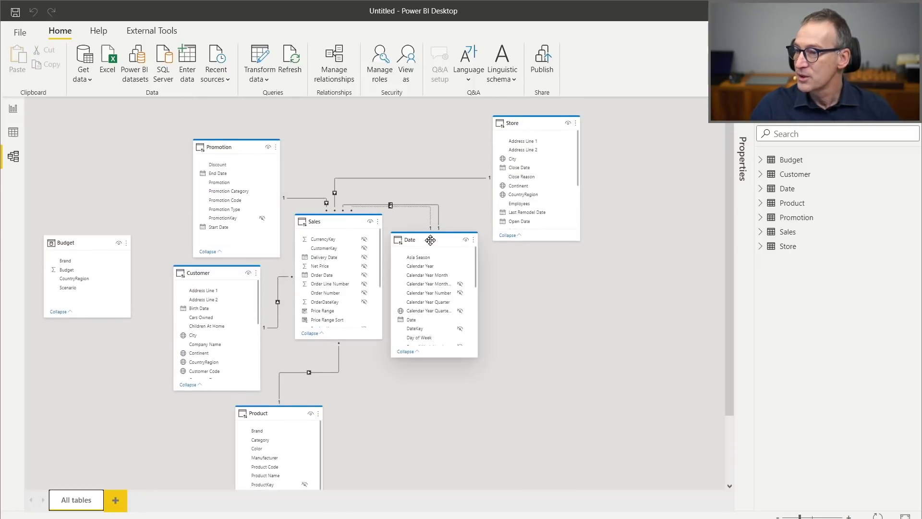
left_click_drag(430, 240, 501, 279)
left_click_drag(231, 147, 202, 122)
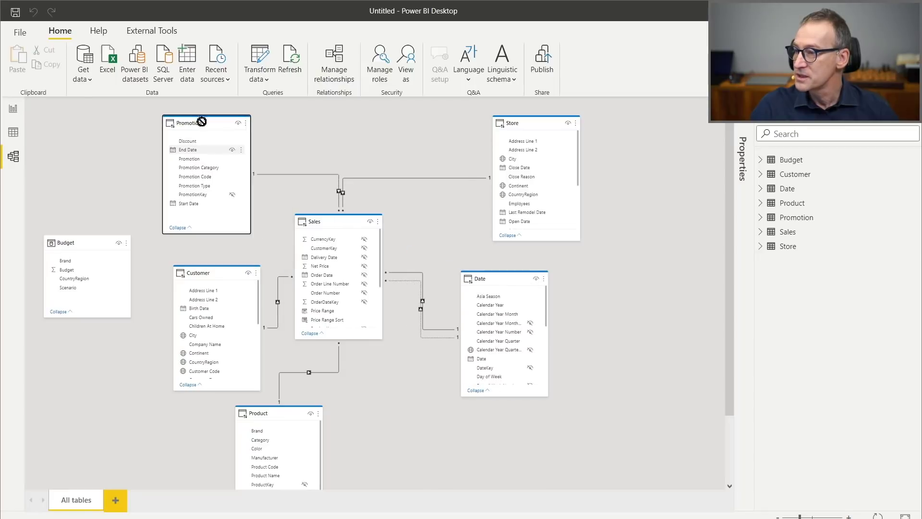
Step: Place the Customer table below Sales and the Product table between Budget and Sales in the diagram
left_click(64, 266)
scroll(43, 288, "up", 1)
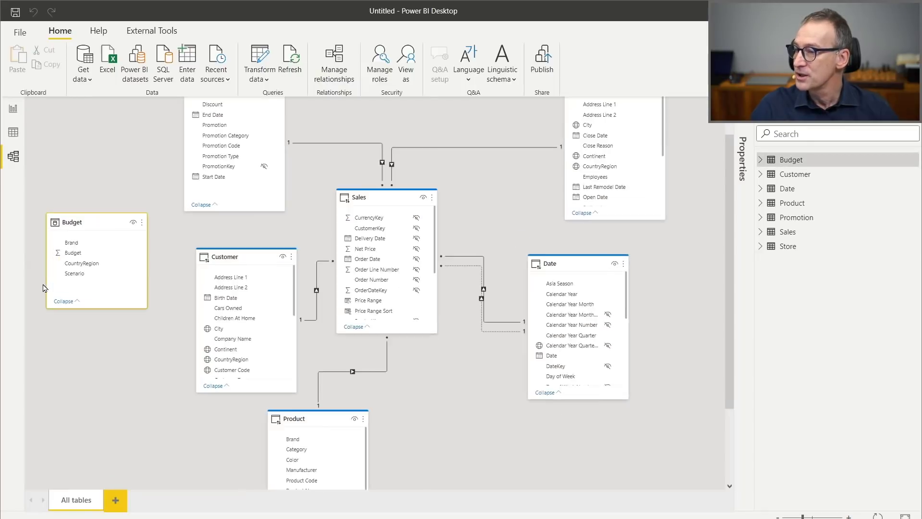
scroll(44, 288, "up", 1)
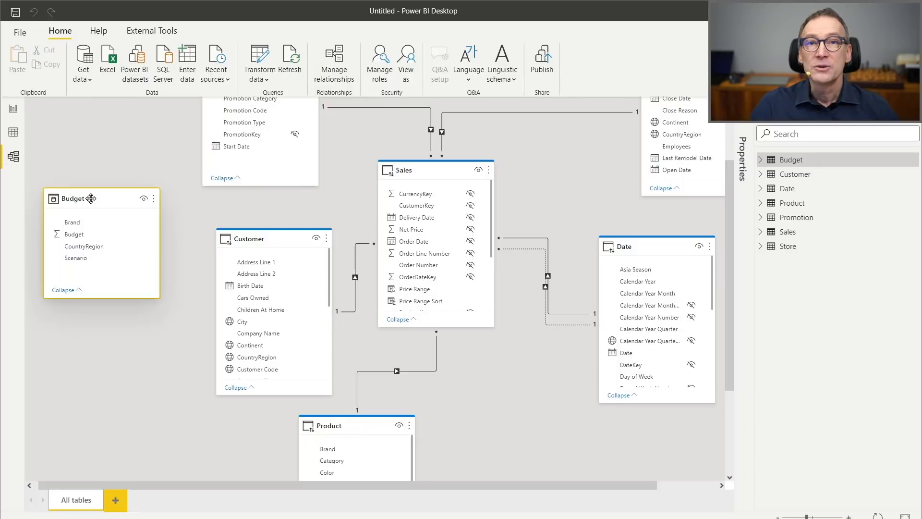
scroll(218, 230, "up", 1)
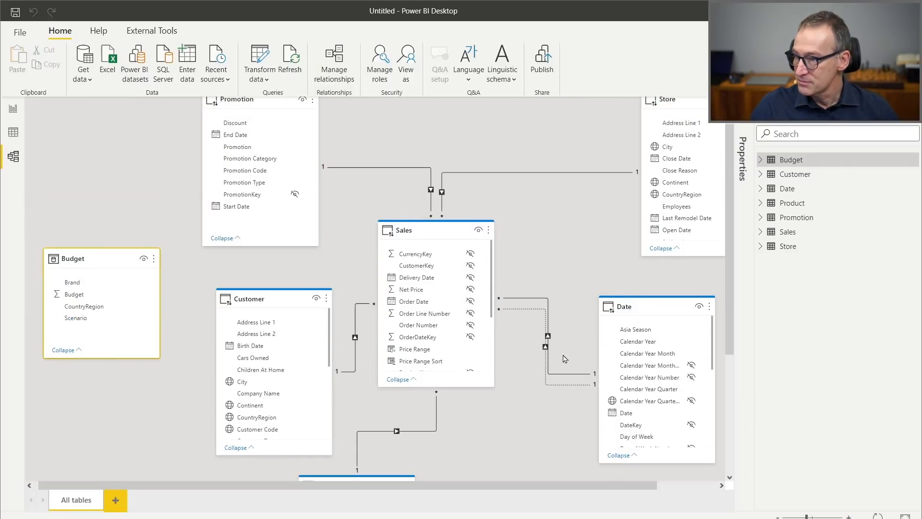
scroll(565, 358, "down", 2)
left_click_drag(346, 370, 115, 303)
left_click_drag(267, 181, 487, 323)
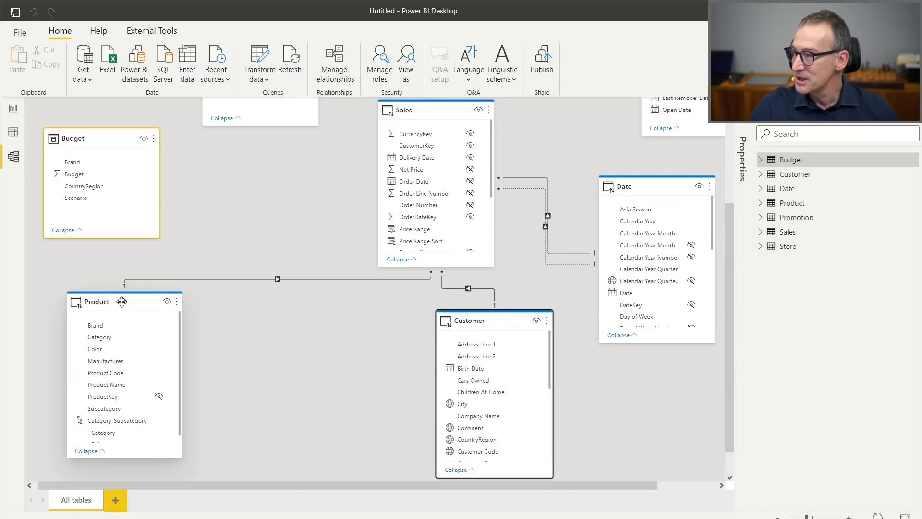
left_click_drag(121, 301, 253, 210)
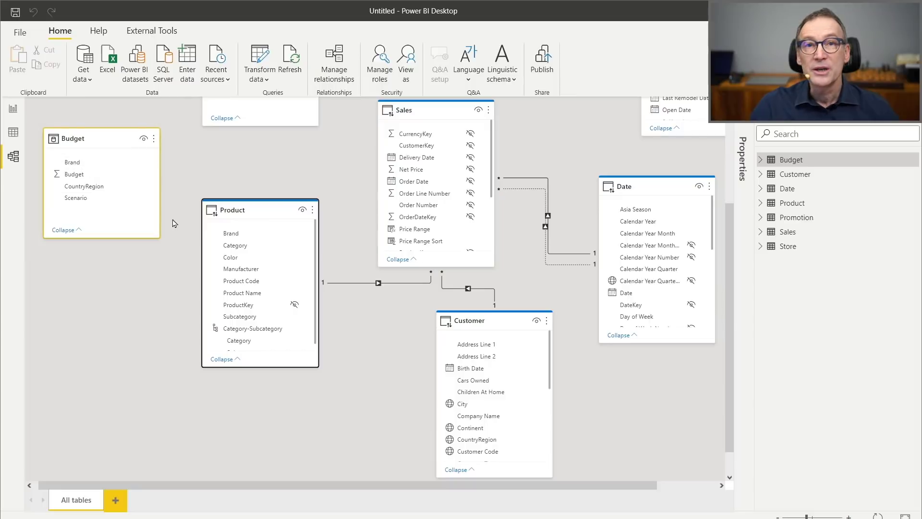
scroll(178, 220, "down", 1)
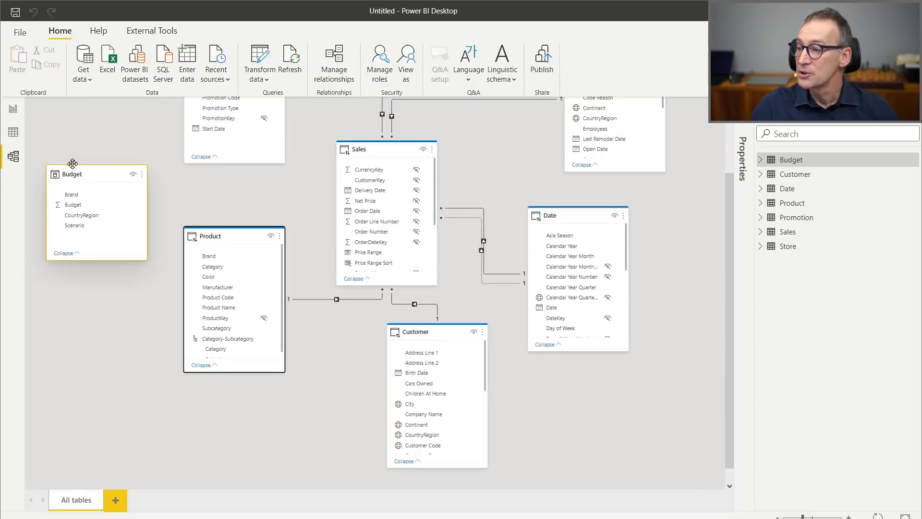
Step: Create a many-to-many relationship between the Brand columns of Budget and Product, with single cross-filtering where Product filters Budget
left_click(13, 109)
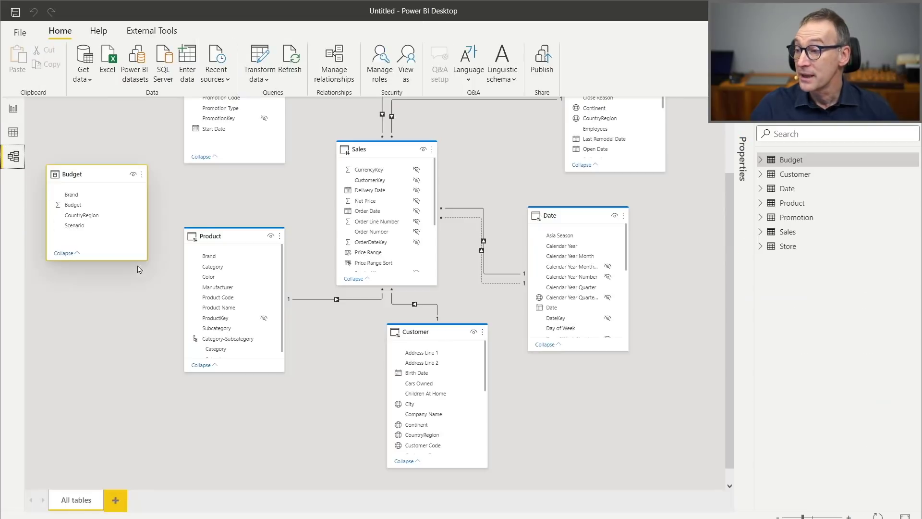
left_click(13, 157)
scroll(90, 243, "up", 1)
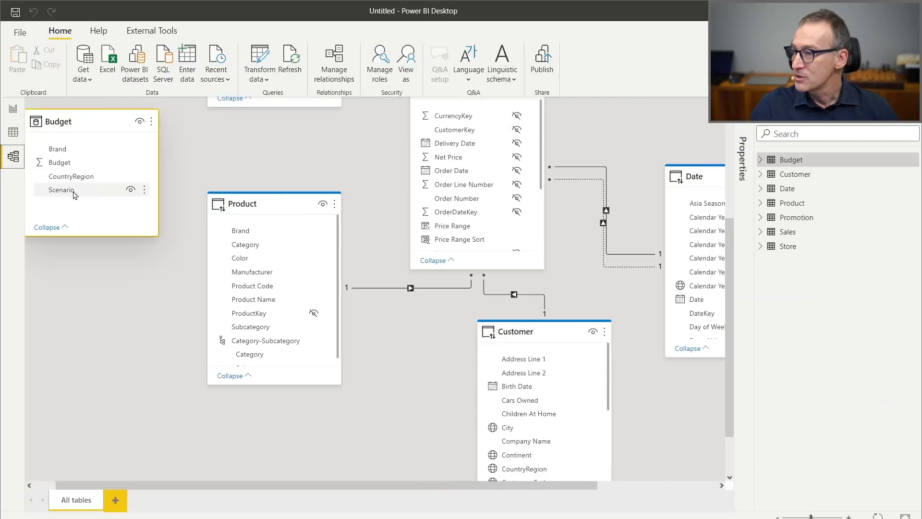
left_click_drag(58, 150, 253, 235)
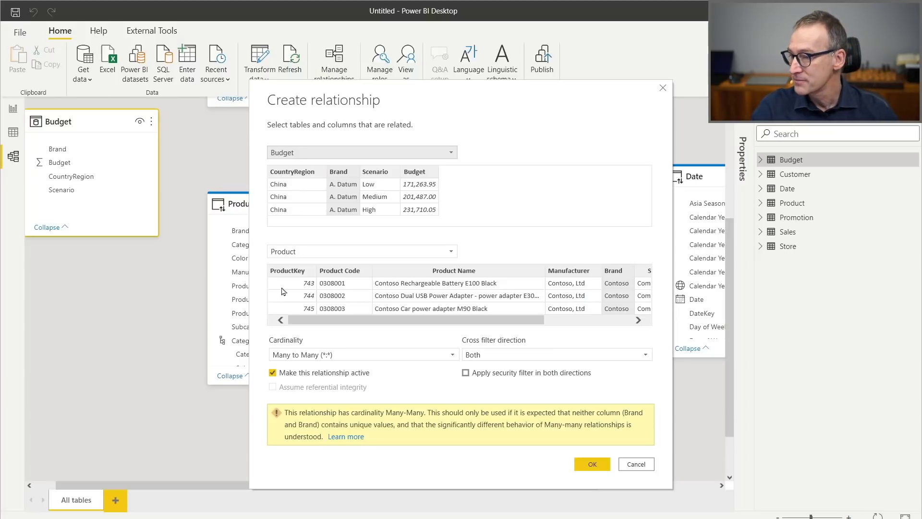
left_click(480, 356)
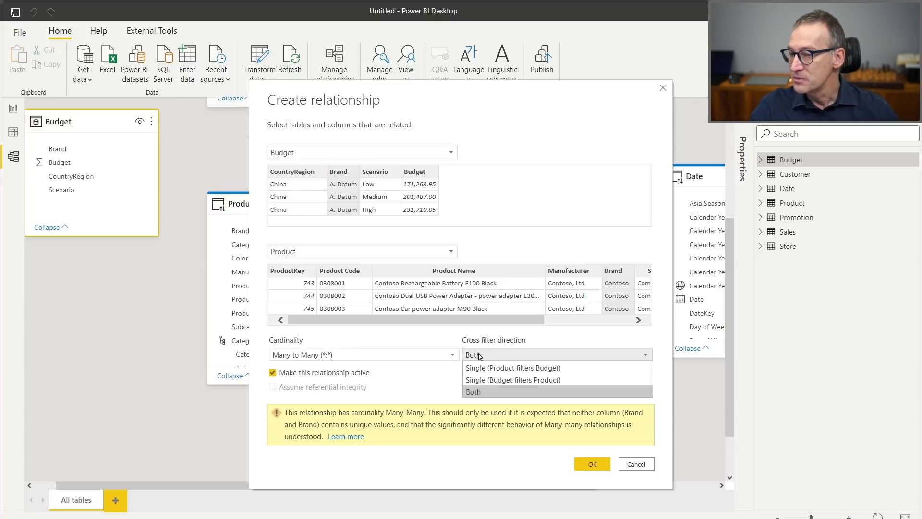
left_click(530, 368)
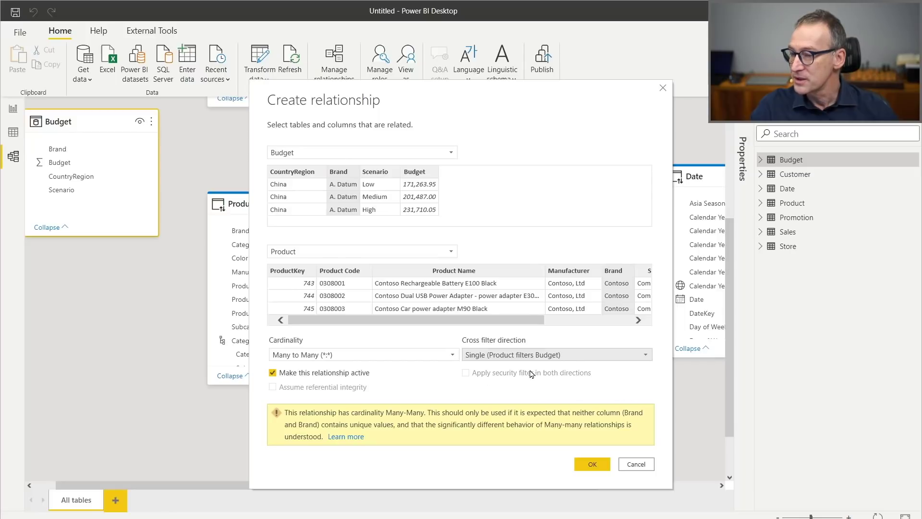
left_click(592, 463)
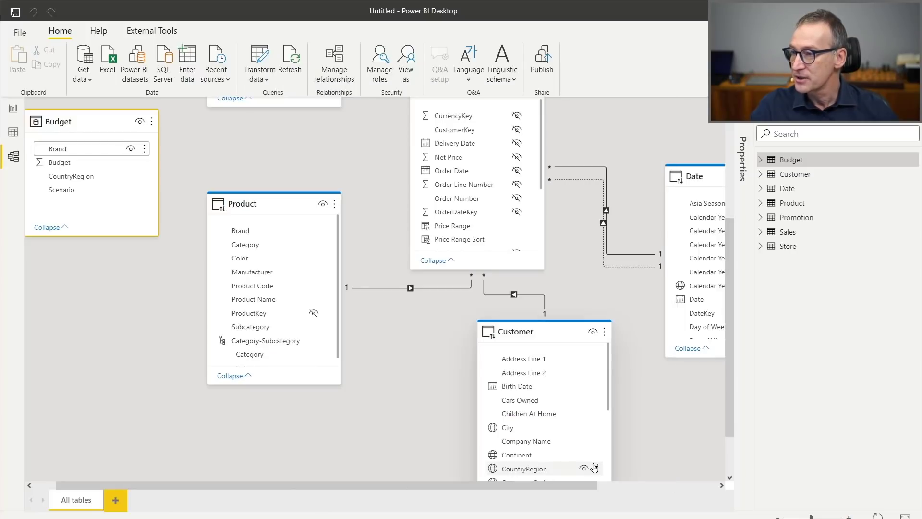
Step: Add a searchable filter visual for the Budget table's Scenario column to the report page and filter it to Low
left_click(13, 110)
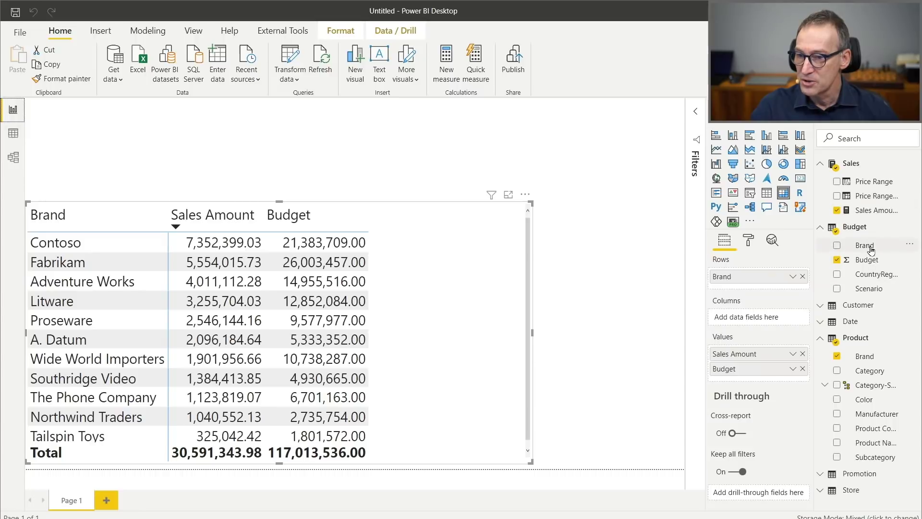
left_click_drag(878, 294, 624, 143)
left_click(733, 222)
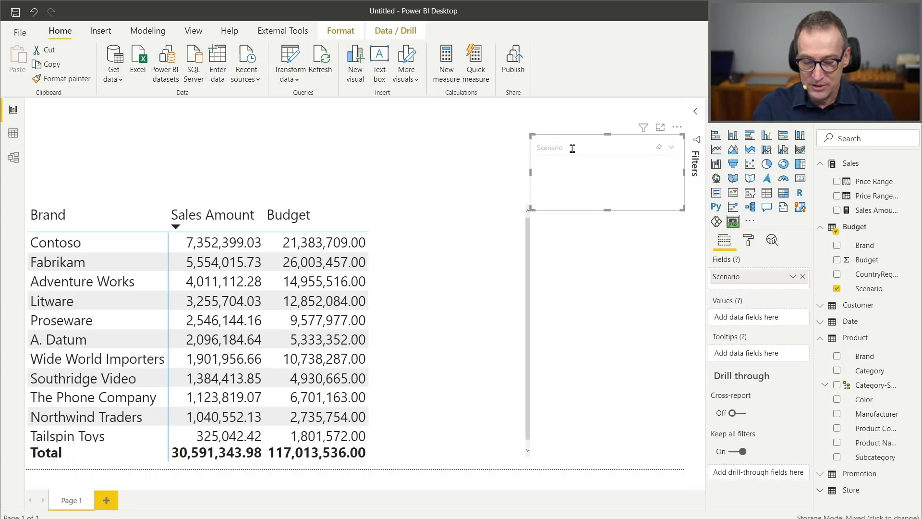
type("low")
key("Return")
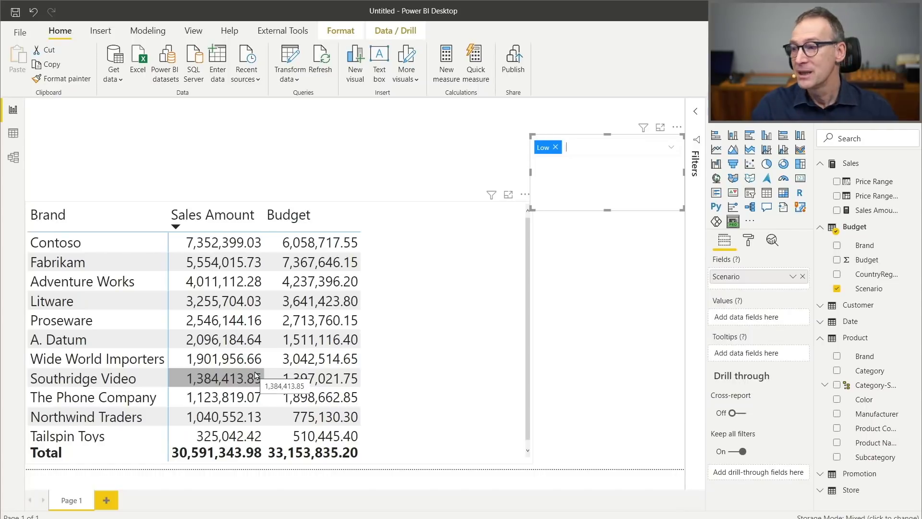
Step: Select the Brand matrix, switch to the C:\Temp folder and open the Budget workbook in Excel
left_click(412, 313)
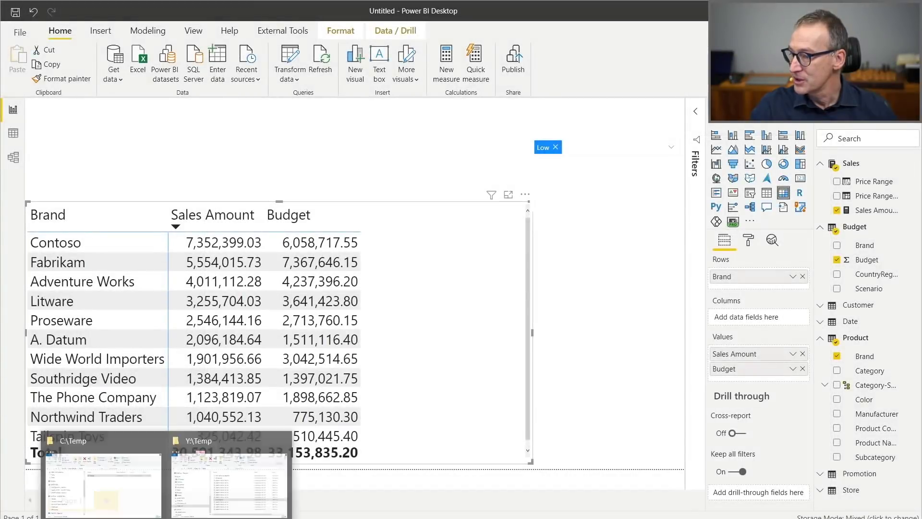
left_click(96, 475)
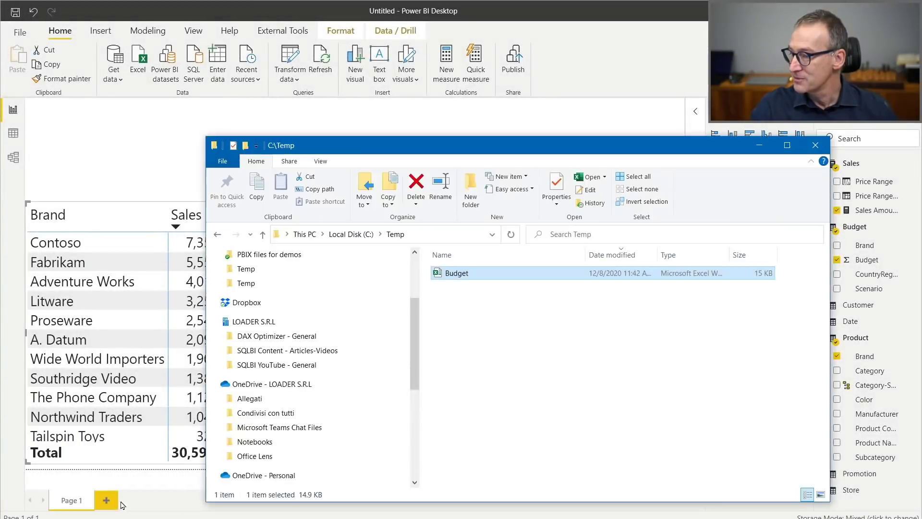
double_click(459, 274)
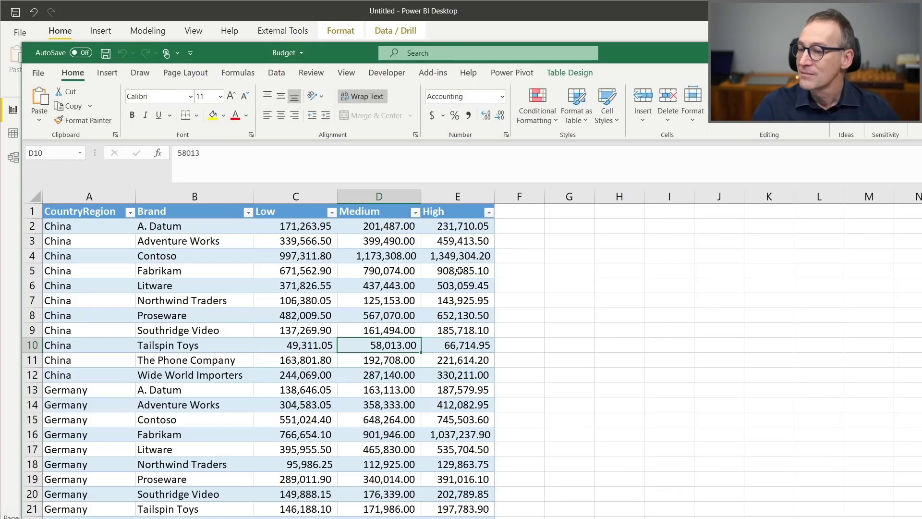
Step: Set the Medium budget for Contoso in China to 8,000,000 and save the workbook
left_click(200, 260)
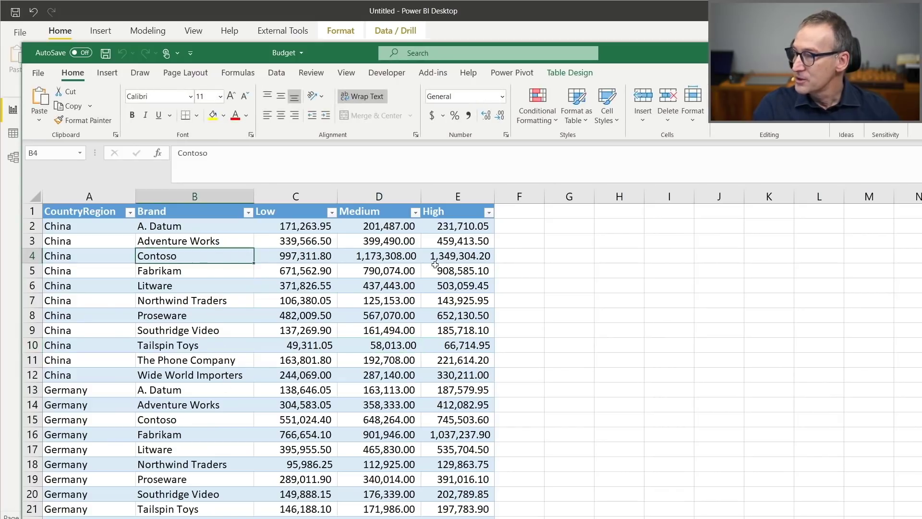
left_click(403, 257)
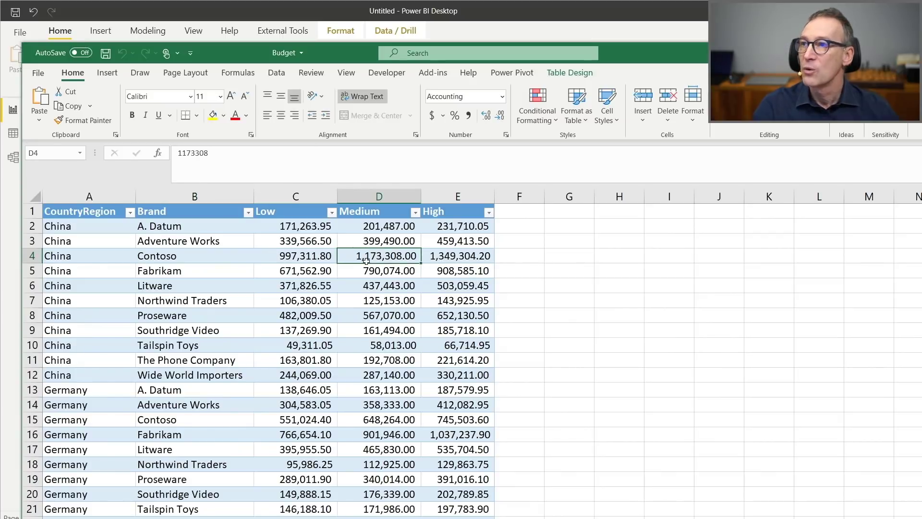
scroll(371, 257, "up", 3, "ctrl")
scroll(508, 262, "up", 1)
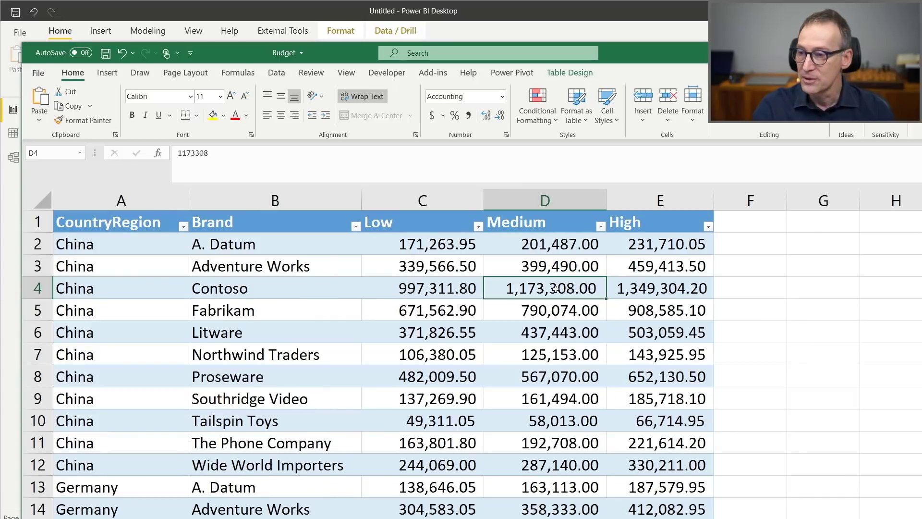
type("80000000")
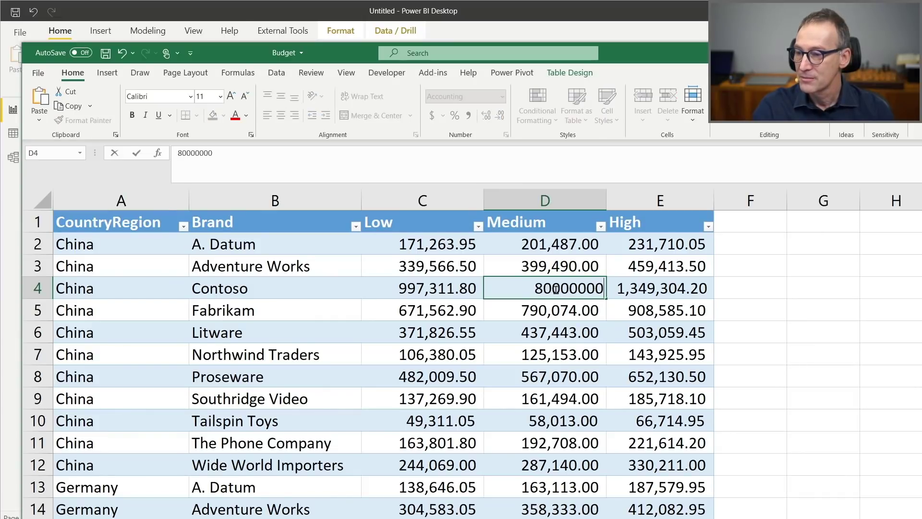
key("Return")
left_click(555, 289)
key("F2")
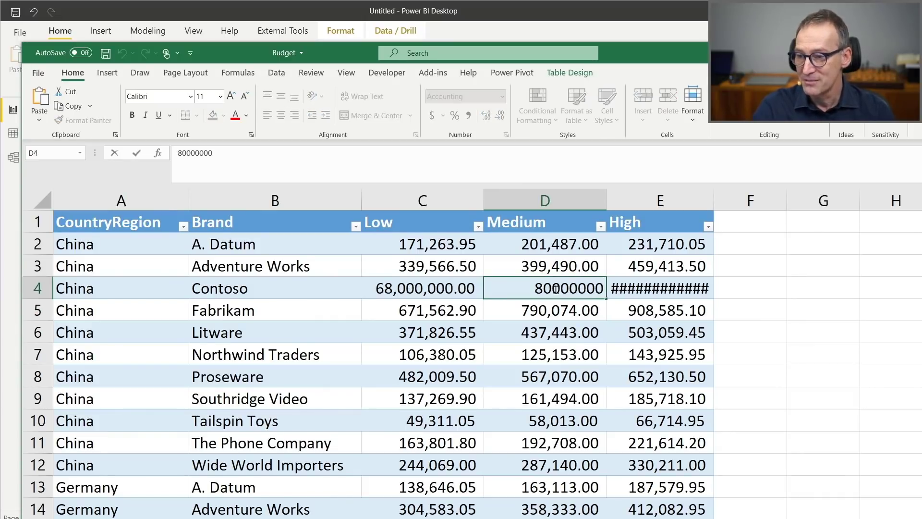
key("Return")
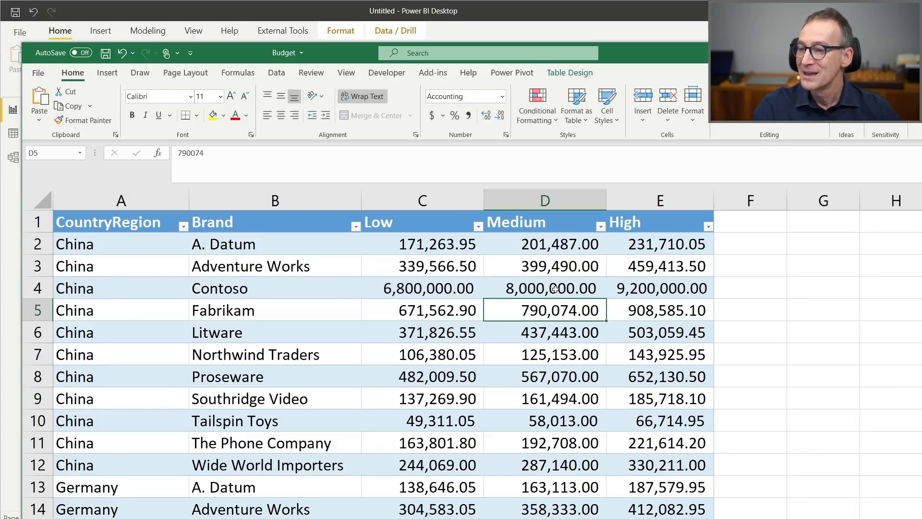
left_click_drag(720, 57, 646, 86)
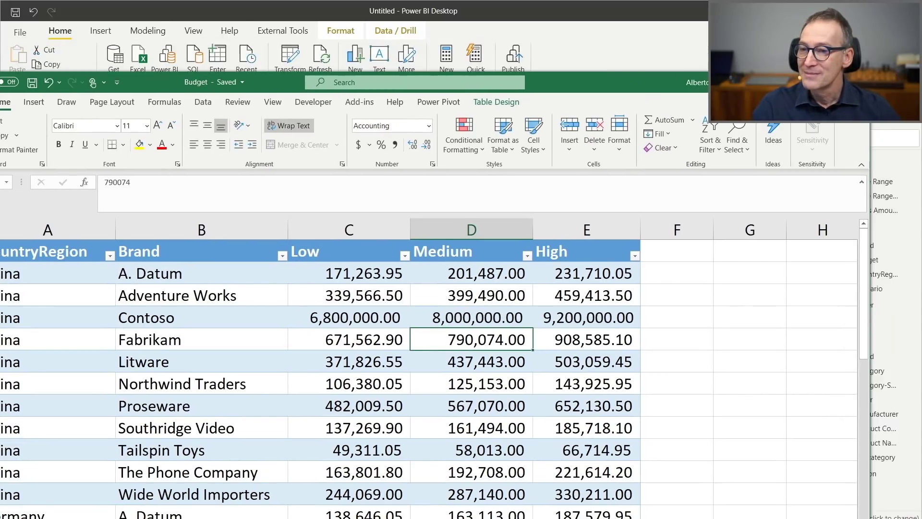
Step: Switch back to Power BI Desktop and refresh the report data from the changed Budget workbook
left_click(857, 82)
left_click(394, 102)
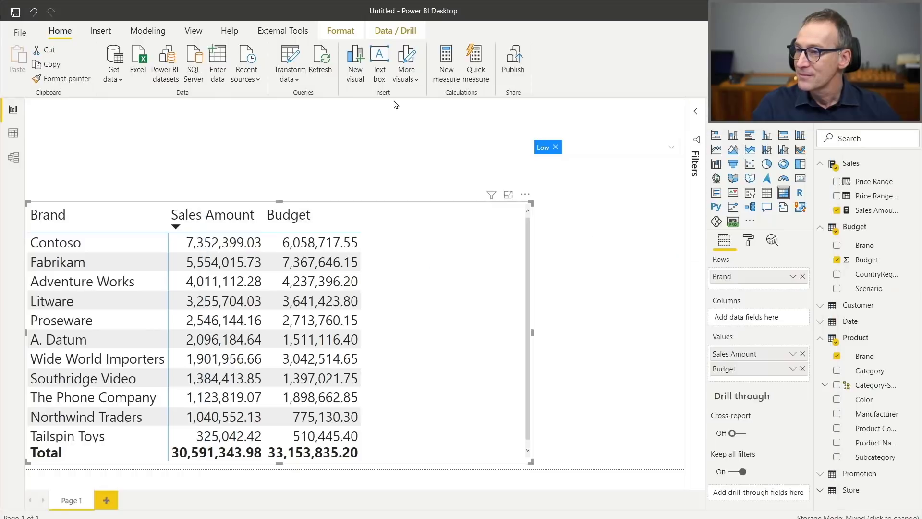
left_click(326, 59)
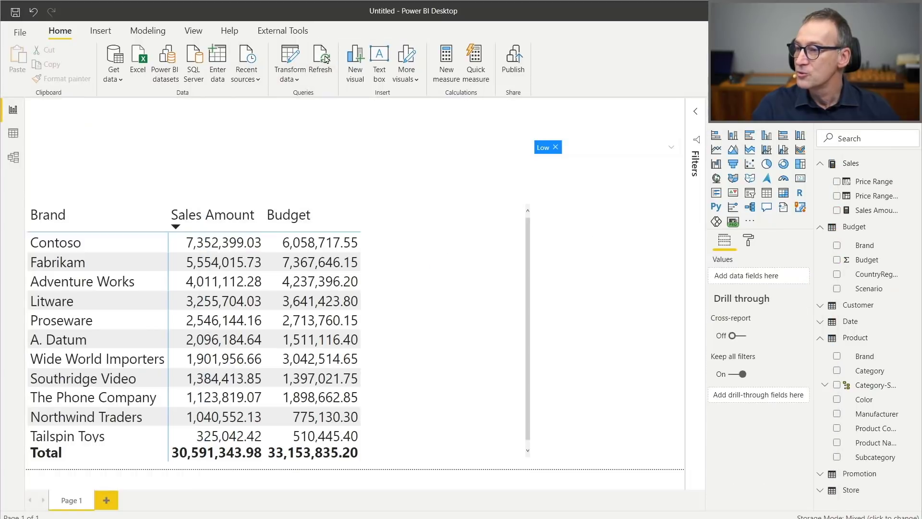
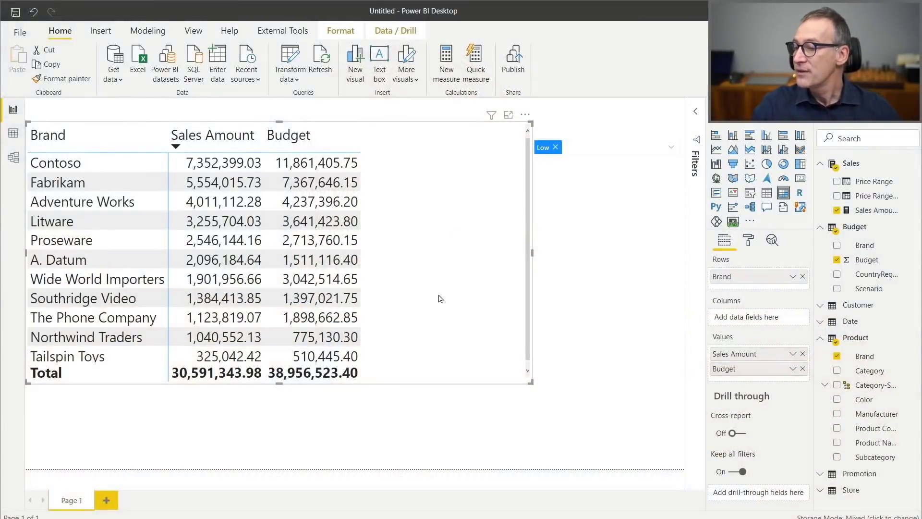
Step: Duplicate Page 1 and remove the Budget values from the copied page's matrix
right_click(61, 502)
left_click(112, 476)
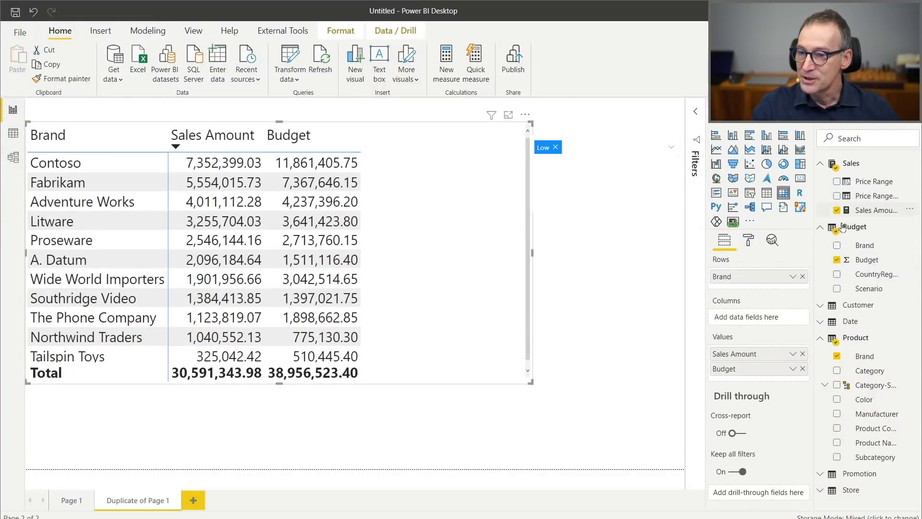
left_click(836, 260)
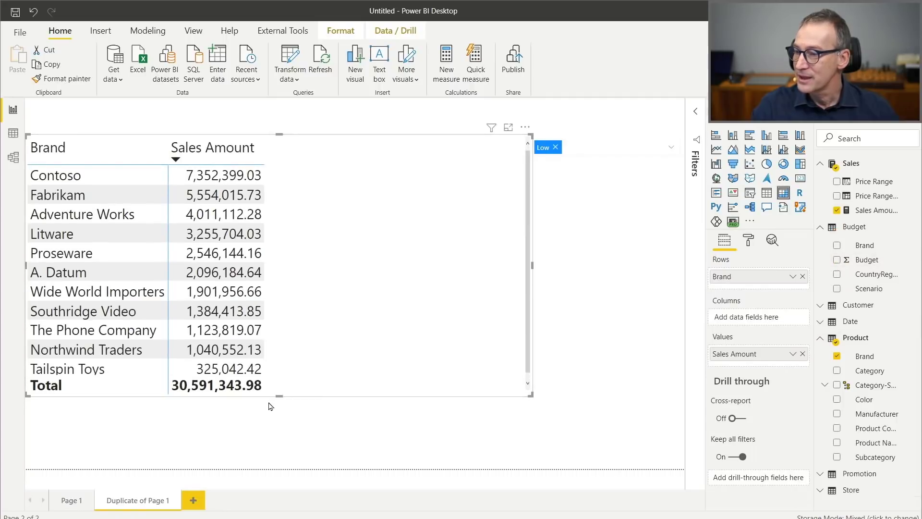
Step: Extend the matrix down to the page's lower edge and replace Brand with Product Code in its rows
left_click_drag(279, 396, 281, 467)
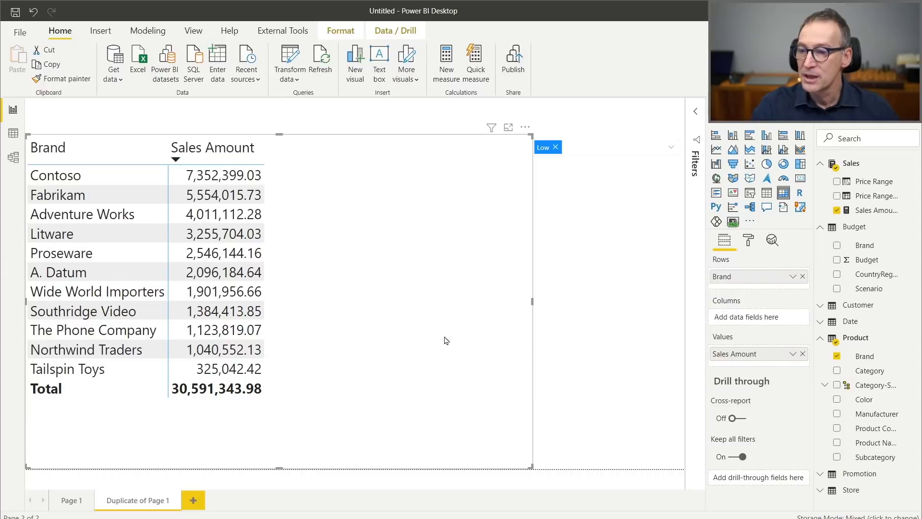
left_click(837, 356)
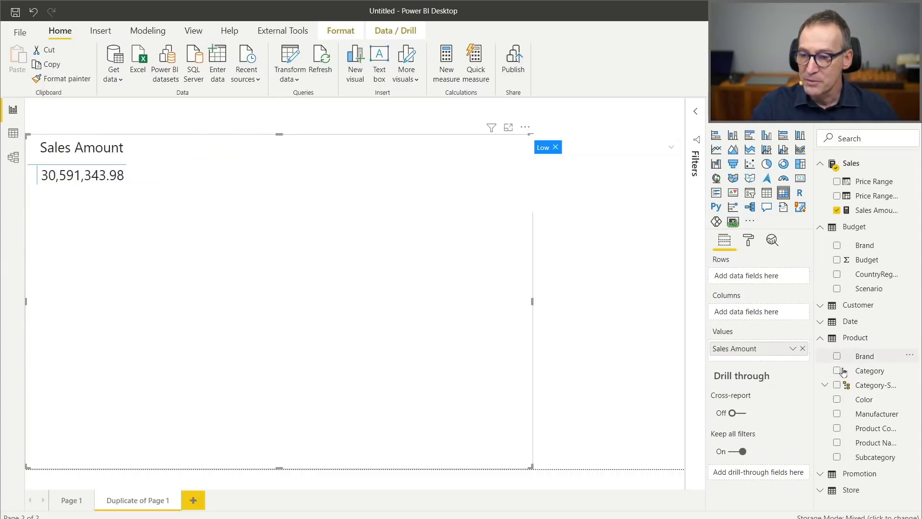
left_click_drag(883, 433, 356, 310)
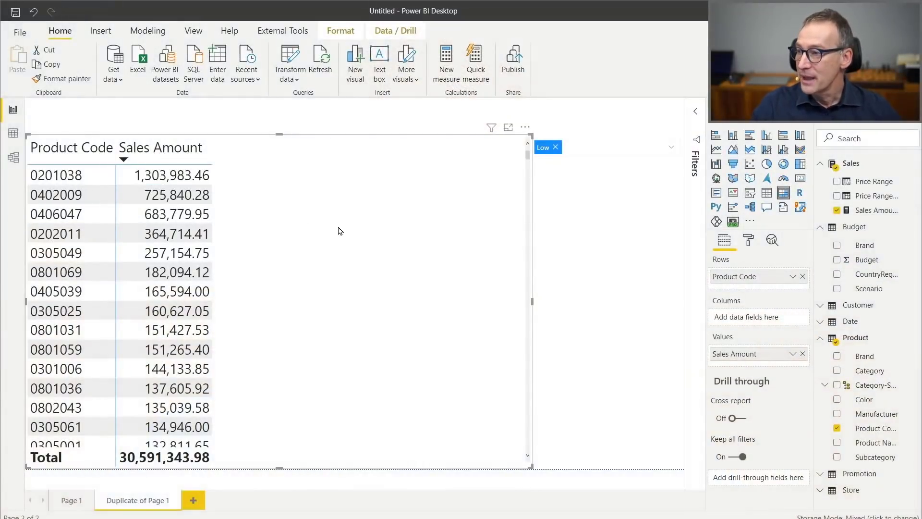
Step: Check whether the Product table's rows can be viewed in the data view, and return to the report view
left_click(12, 139)
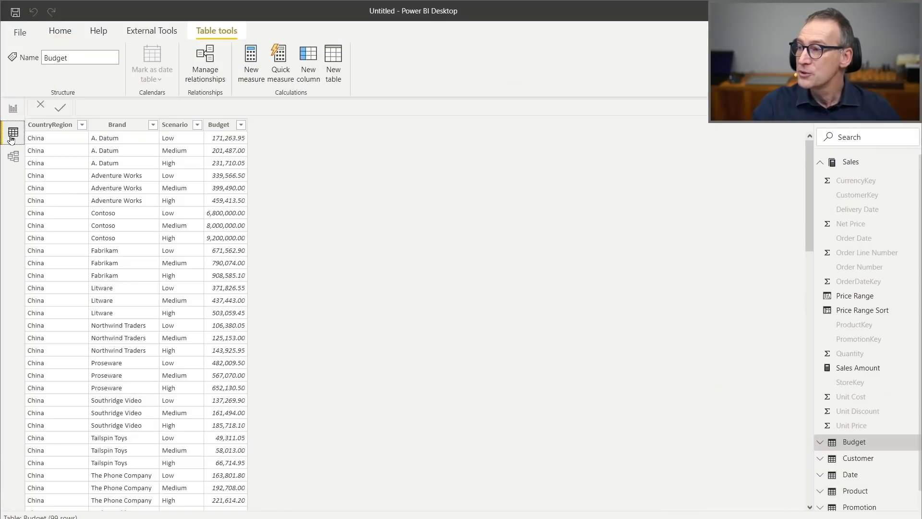
left_click(821, 166)
left_click(864, 226)
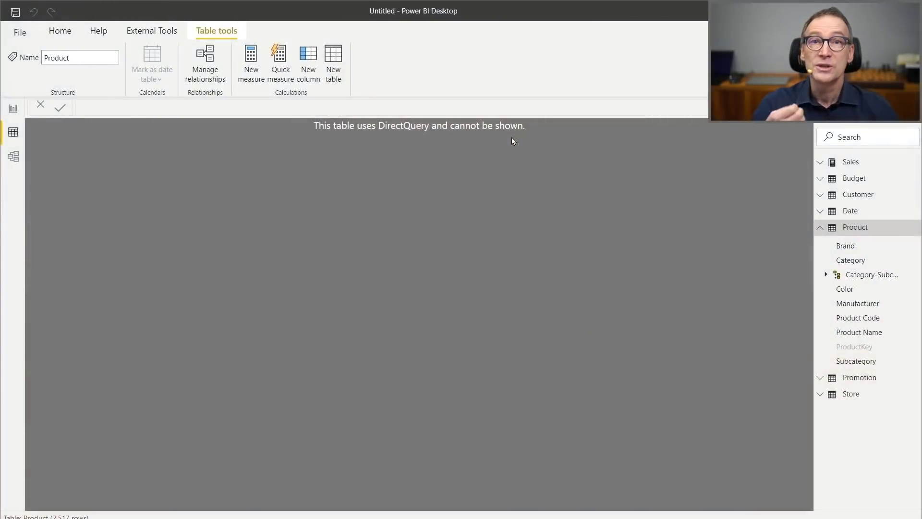
left_click(13, 110)
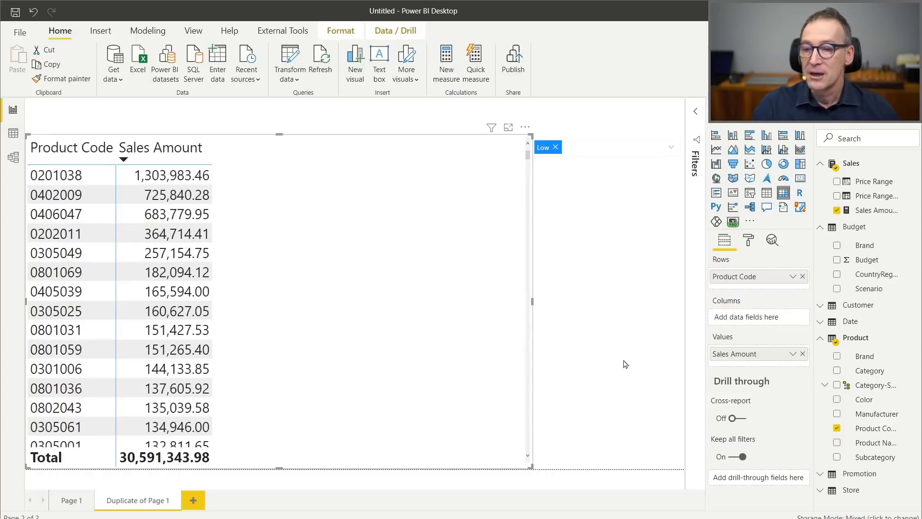
Step: Add a calculated column named ABC Amt to the Product table and begin its formula with CALCULATE over [Sales Amount]
right_click(878, 341)
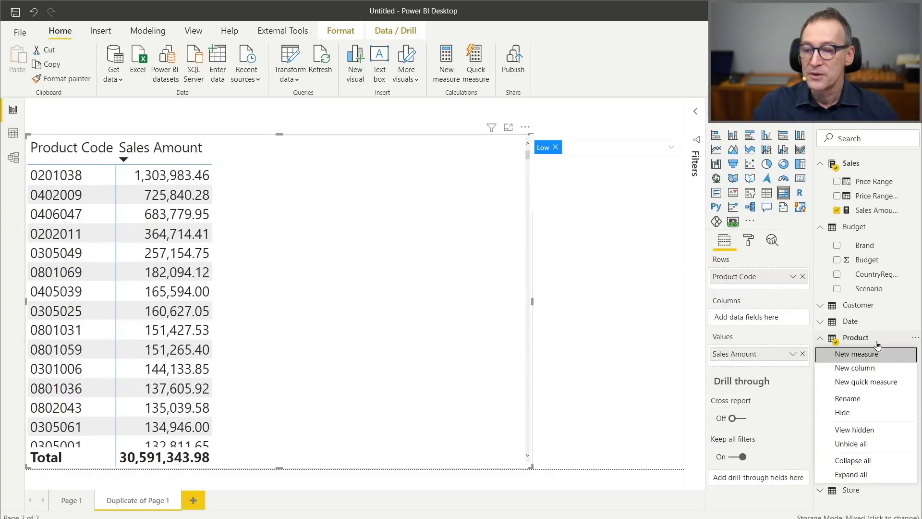
left_click(867, 370)
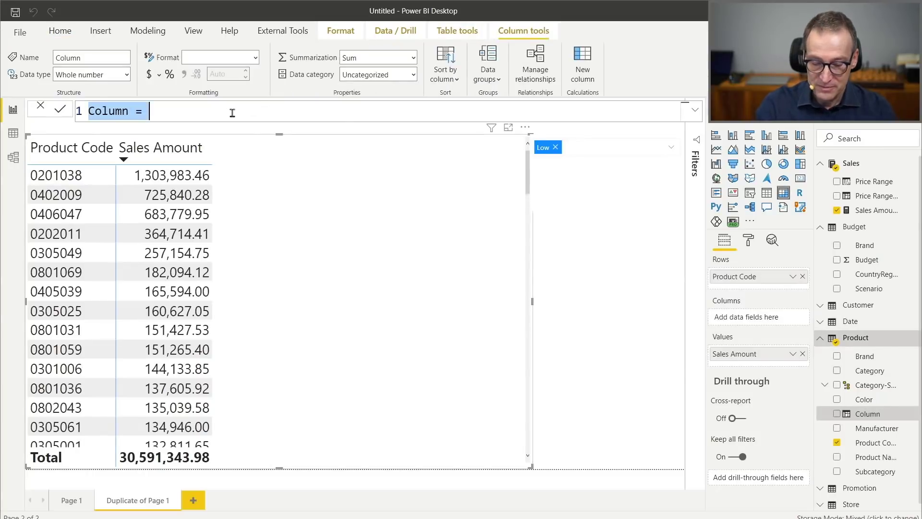
type("A")
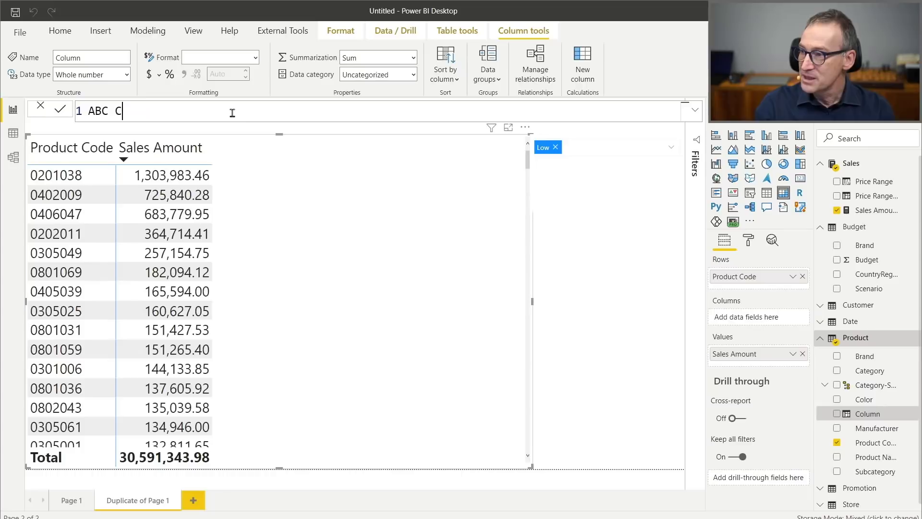
type("BC Amt ")
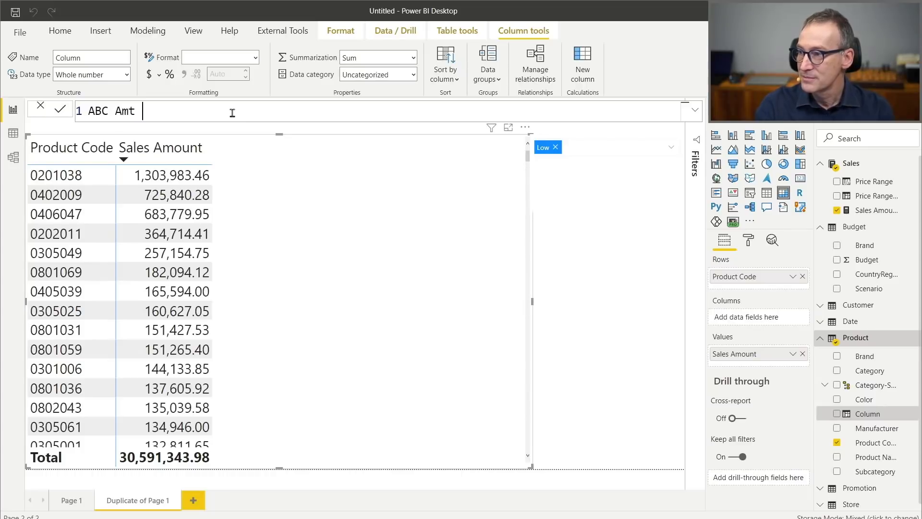
type("=")
key("shift+Return")
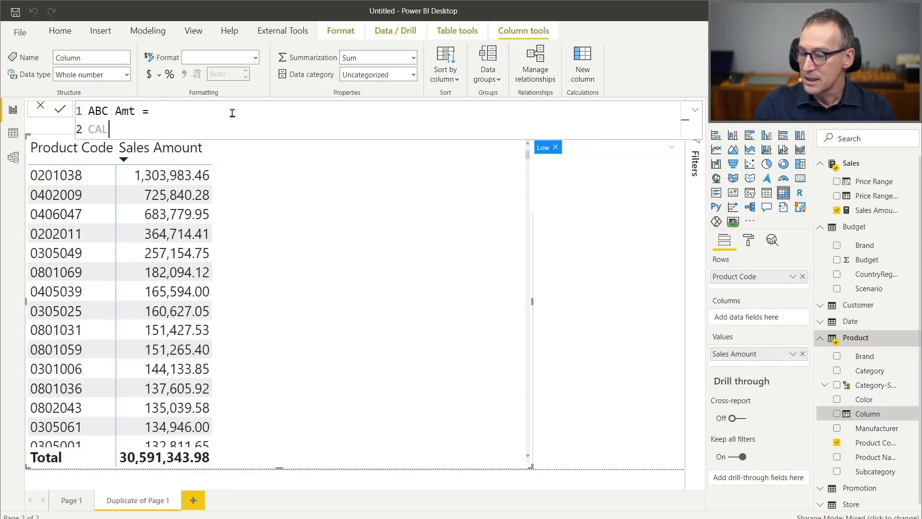
type("CALCULATE (")
key("shift+Return")
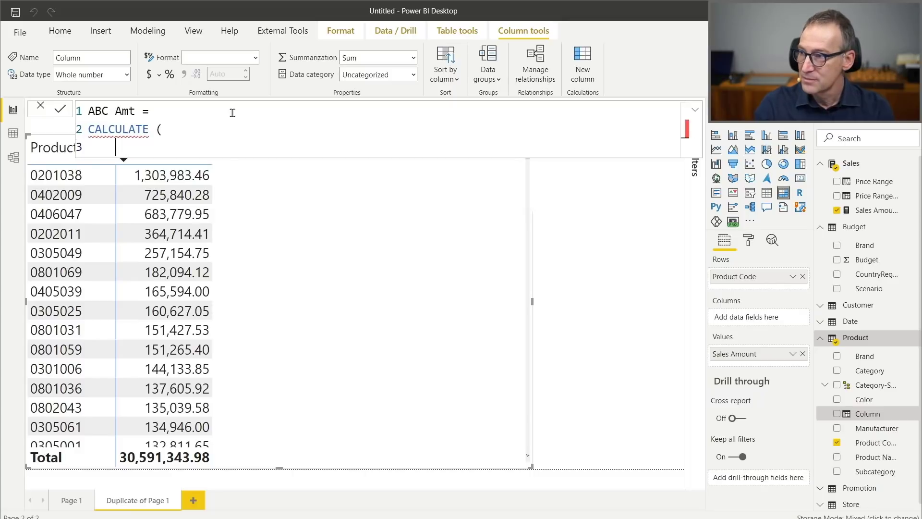
type("[Sa")
key("Tab")
type(",")
key("shift+Return")
Step: Complete the ABC Amt formula with the filter ALLEXCEPT ( Product, 'Product'[ProductKey] ) and commit the column
type("A")
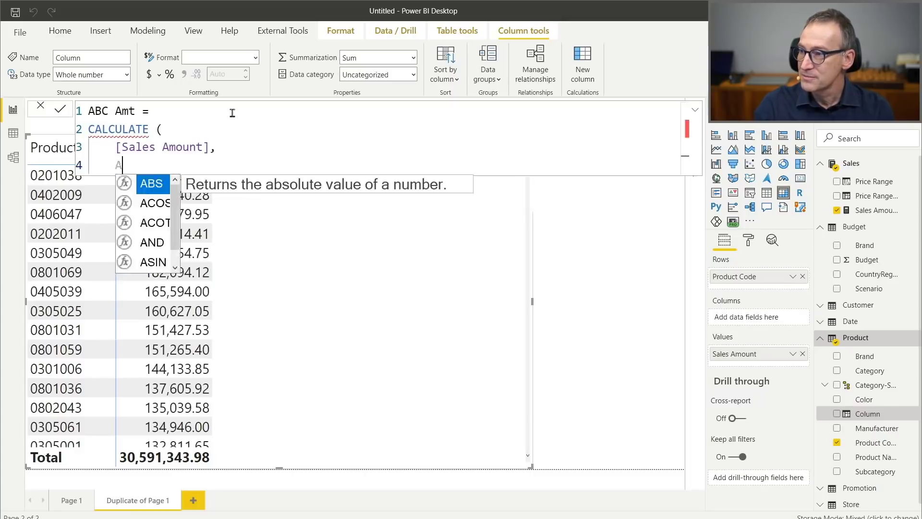
type("LLEXCEPT ")
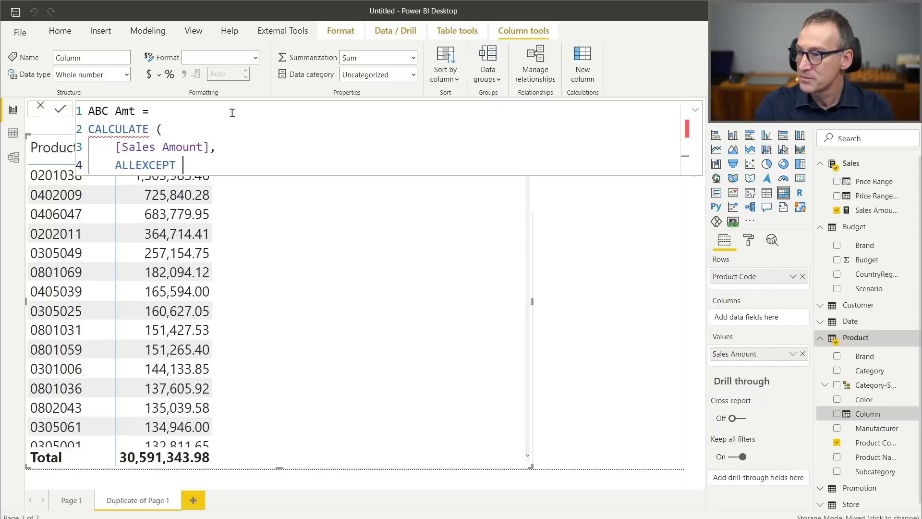
type("( Product, 'Pro")
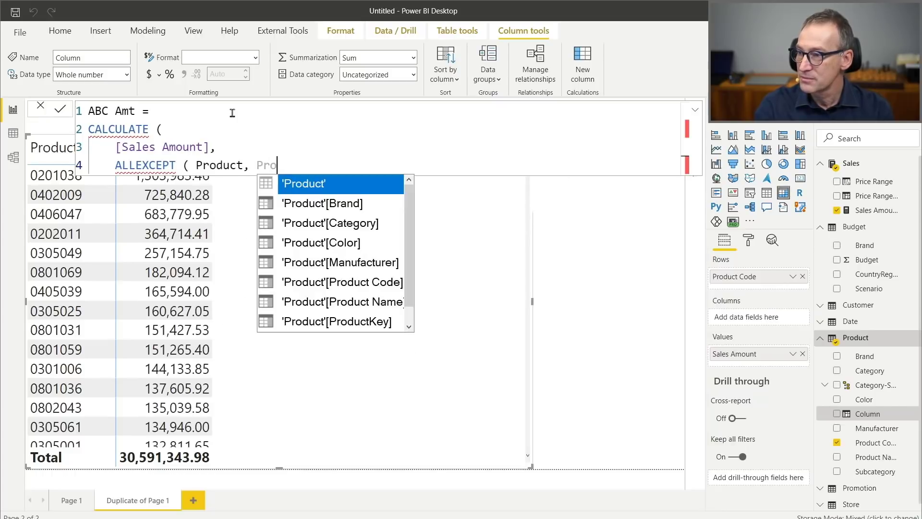
type("du")
key("Down")
key("Down")
key("Down")
key("Down")
key("Down")
key("Down")
key("Down")
key("Tab")
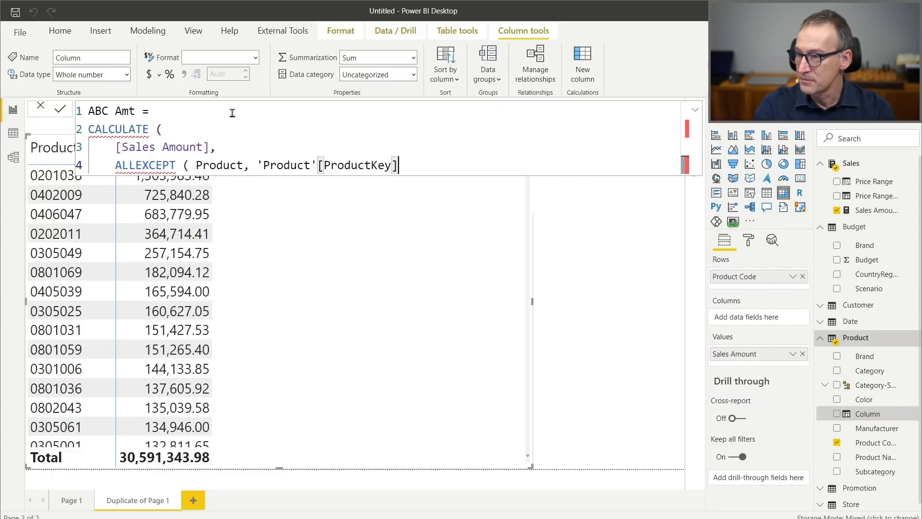
type(")")
key("shift+Return")
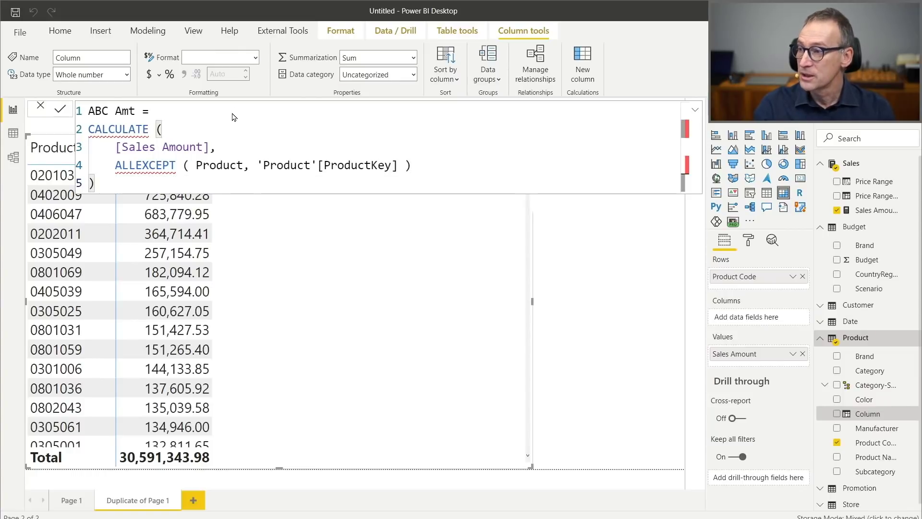
key("Return")
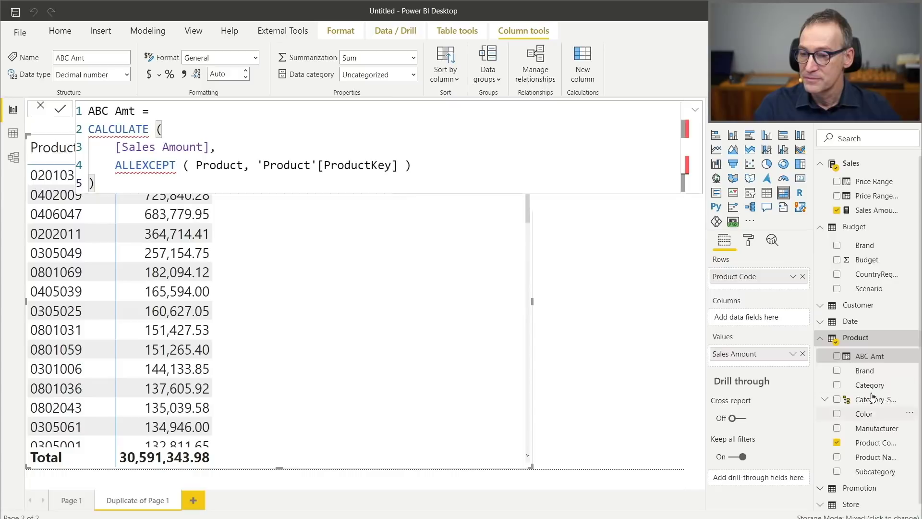
Step: Add ABC Amt to the matrix values and delete the Scenario filter visual from the duplicated page
left_click_drag(872, 364, 352, 298)
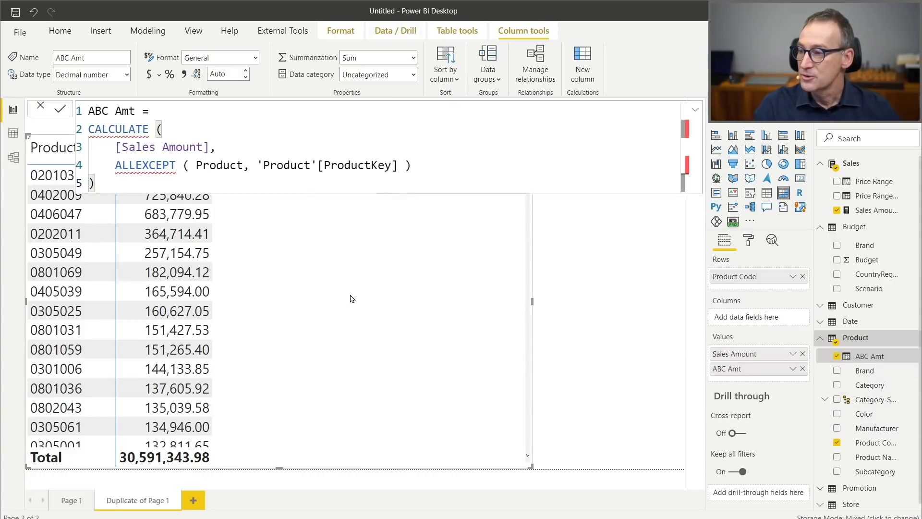
left_click(625, 350)
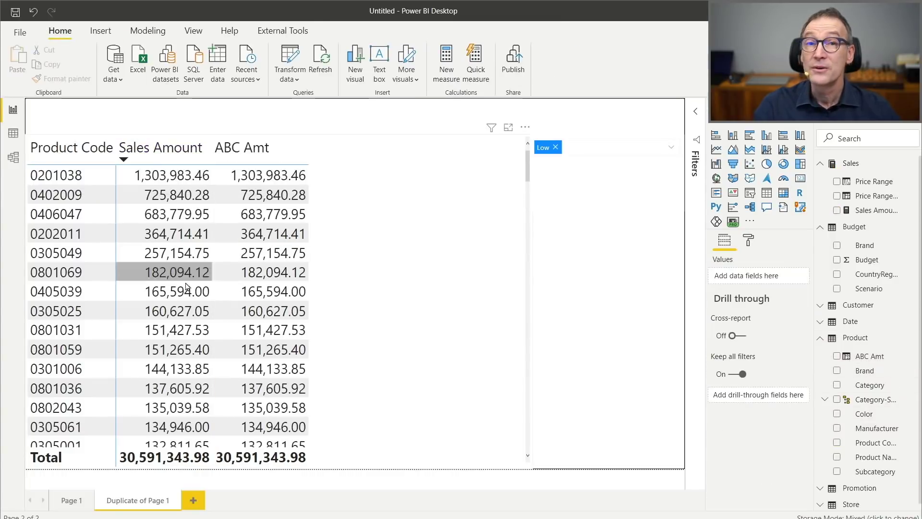
left_click(596, 186)
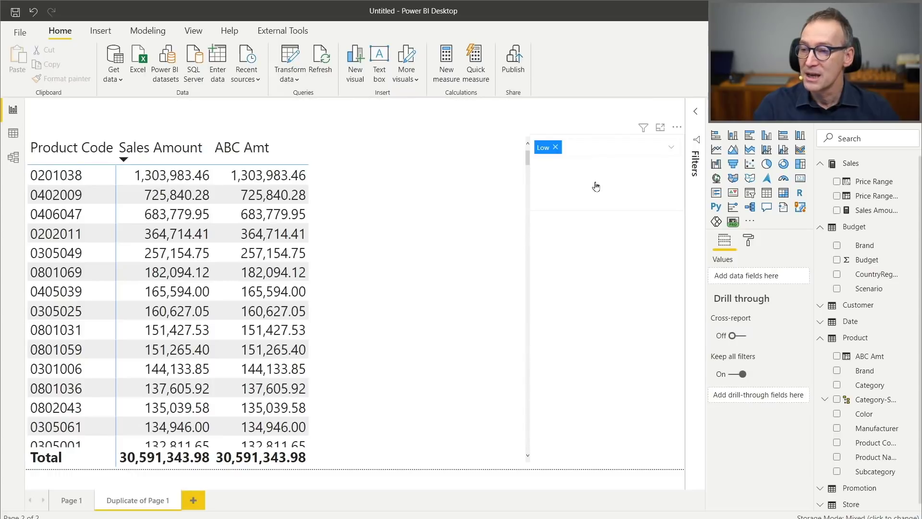
left_click(598, 214)
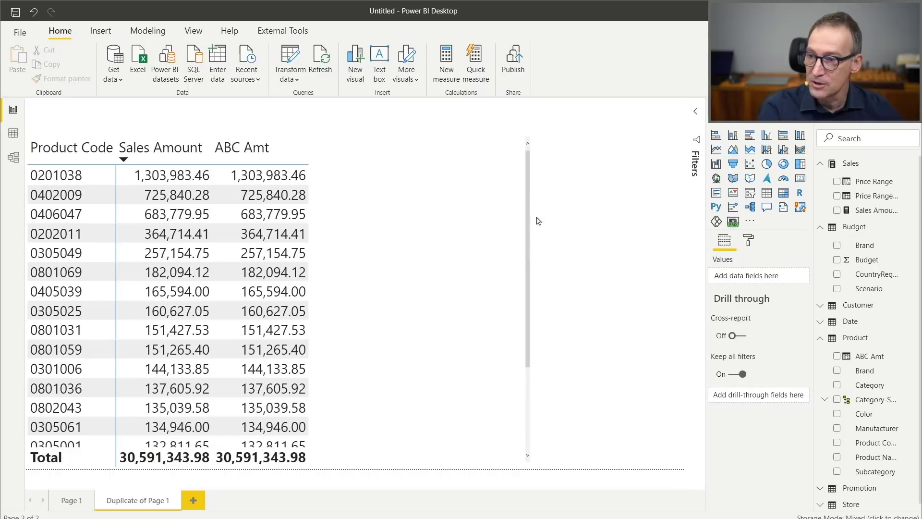
Step: Remove Sales Amount from the matrix and sort the products by ABC Amt in descending order
left_click(445, 244)
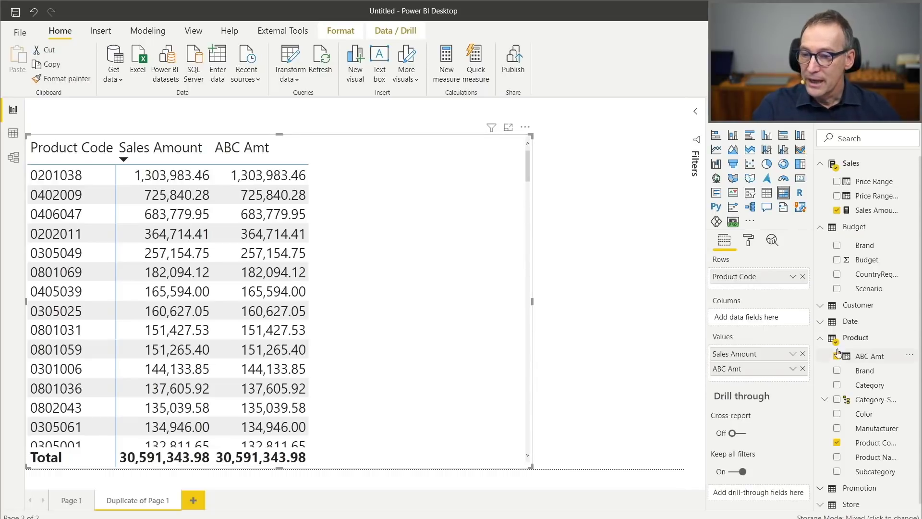
left_click(838, 211)
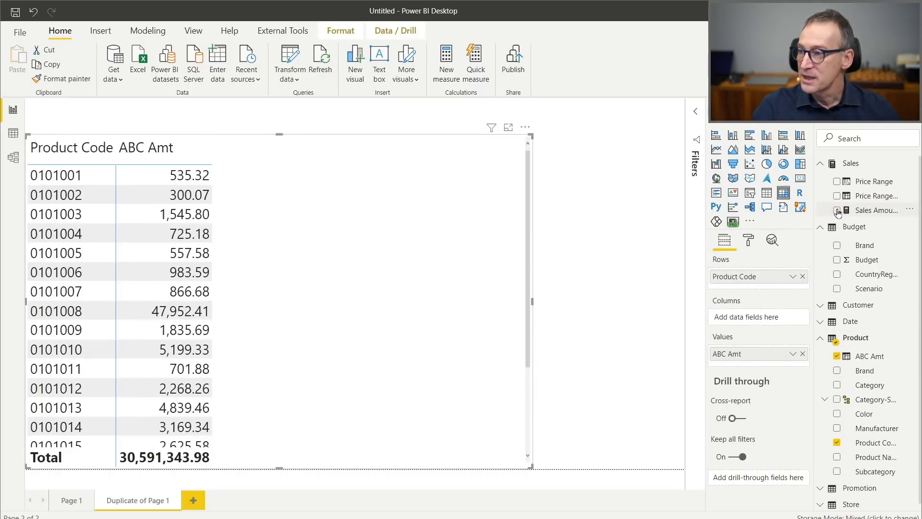
left_click(176, 162)
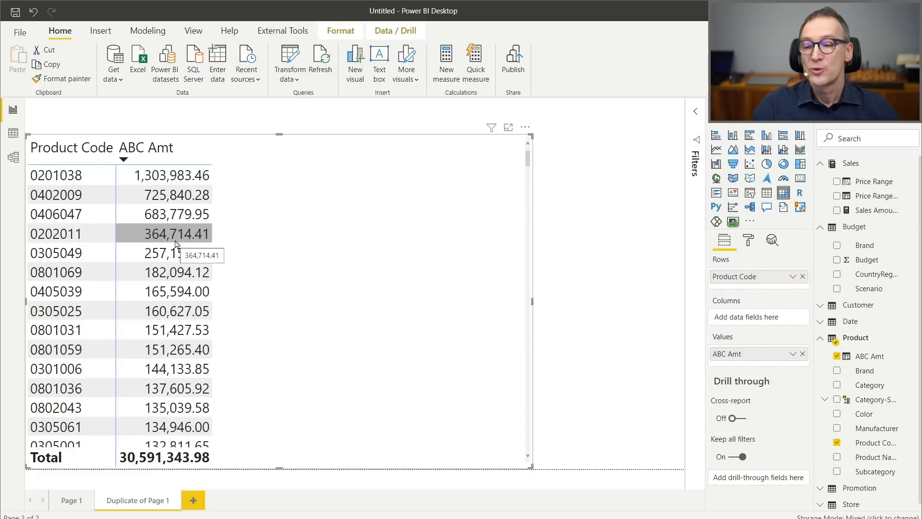
Step: Add a calculated column named ABC Amt RT to the Product table and define the variable CurrentAmt as 'Product'[ABC Amt]
right_click(877, 338)
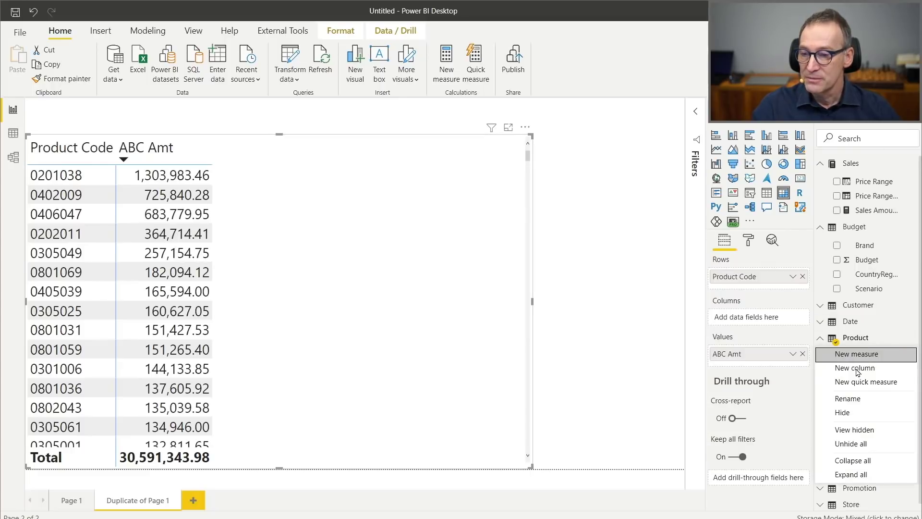
key("Escape")
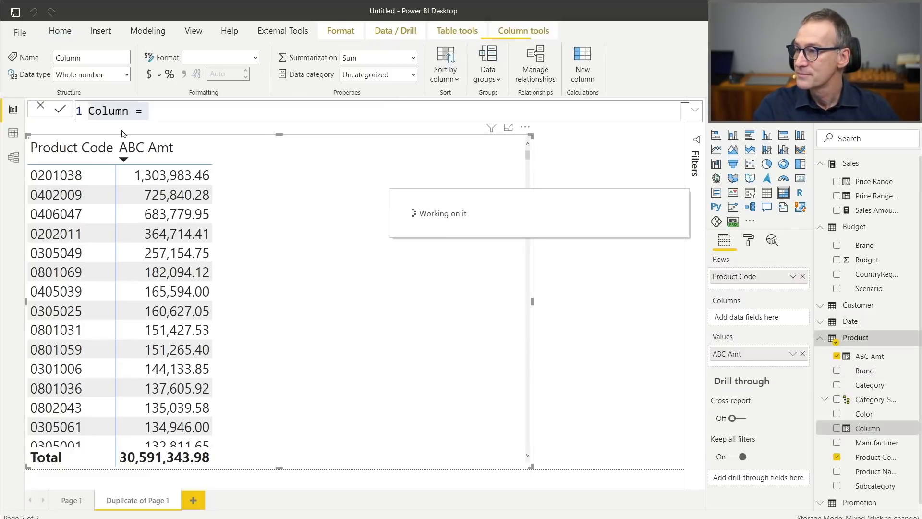
type("ABC Amt RT")
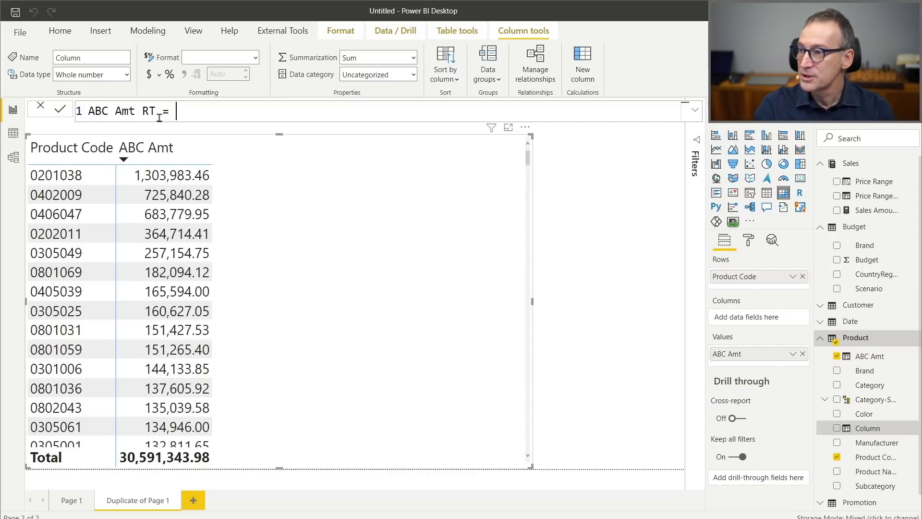
key("shift+Return")
type("VAR CurrentAmt =")
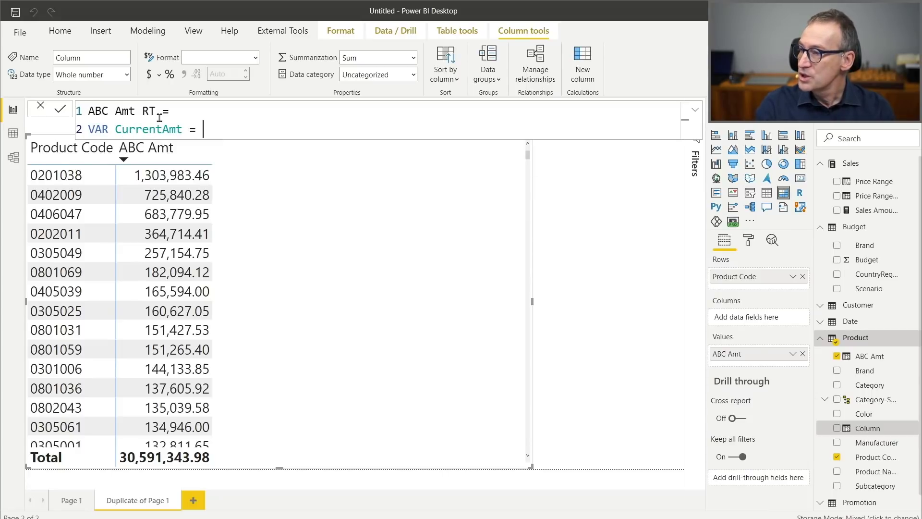
type(" 'Pro")
key("Down")
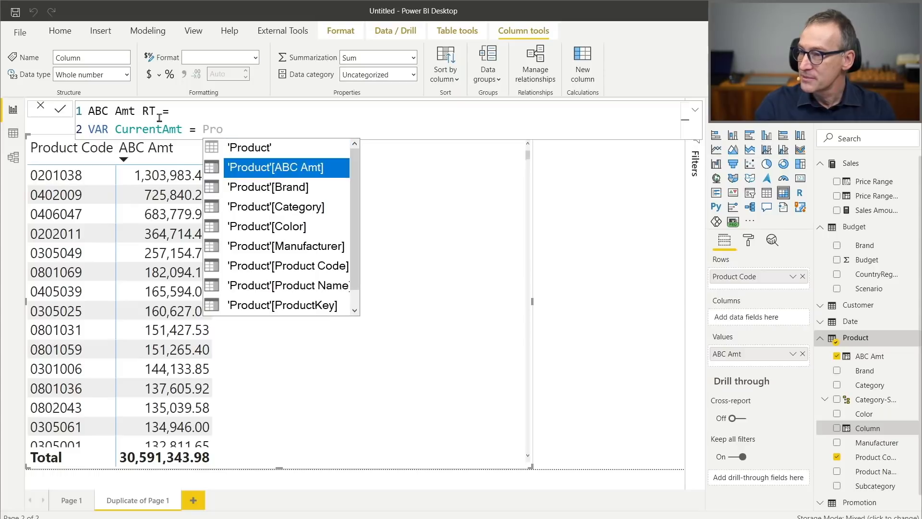
key("Tab")
key("shift+Return")
Step: Begin the RETURN expression of ABC Amt RT with SUMX over a FILTER of the 'Product' table
type("RETUR")
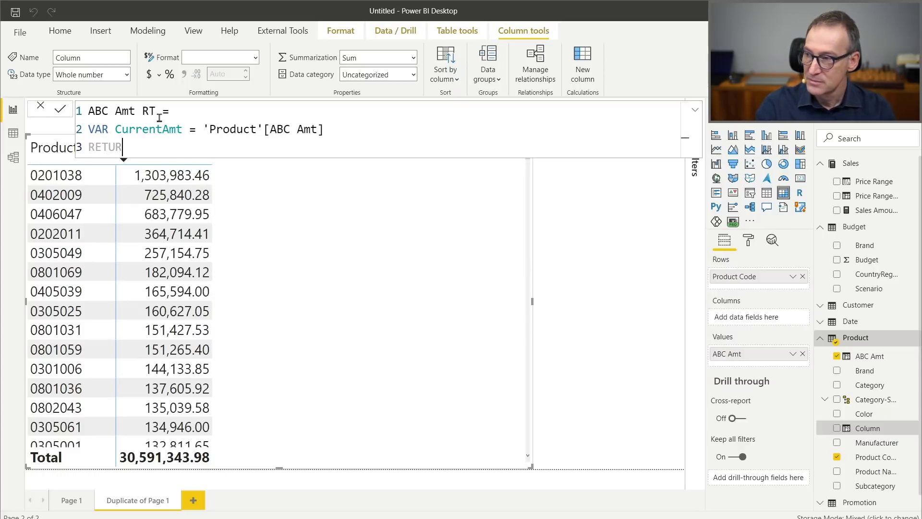
type("N")
key("shift+Return")
type("S")
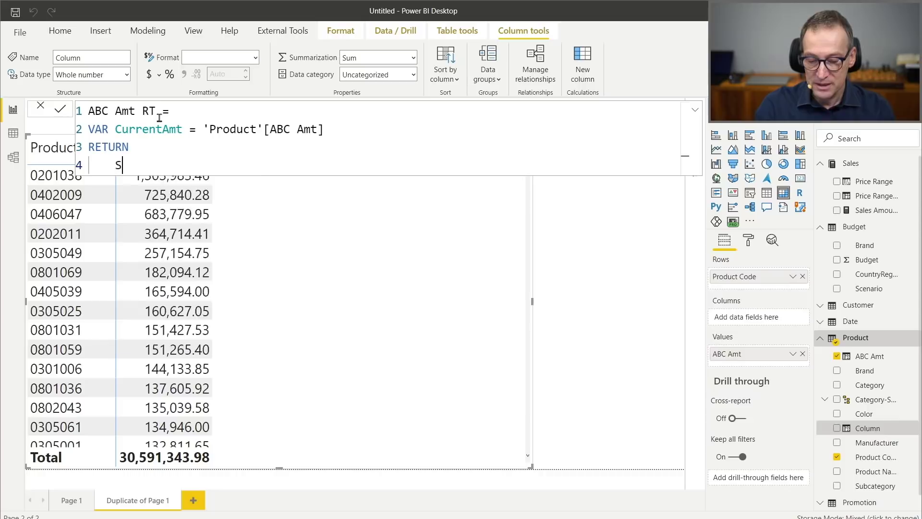
type("UMX (")
key("shift+Return")
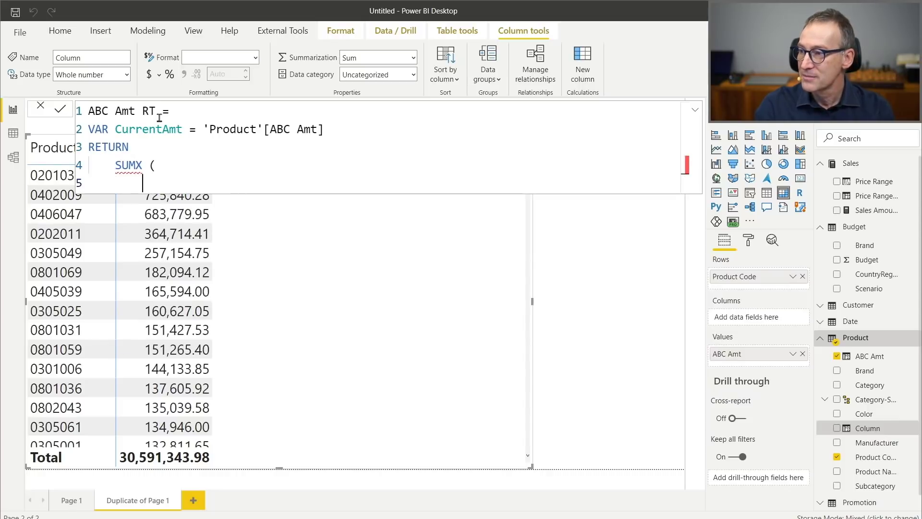
type("FILTER (")
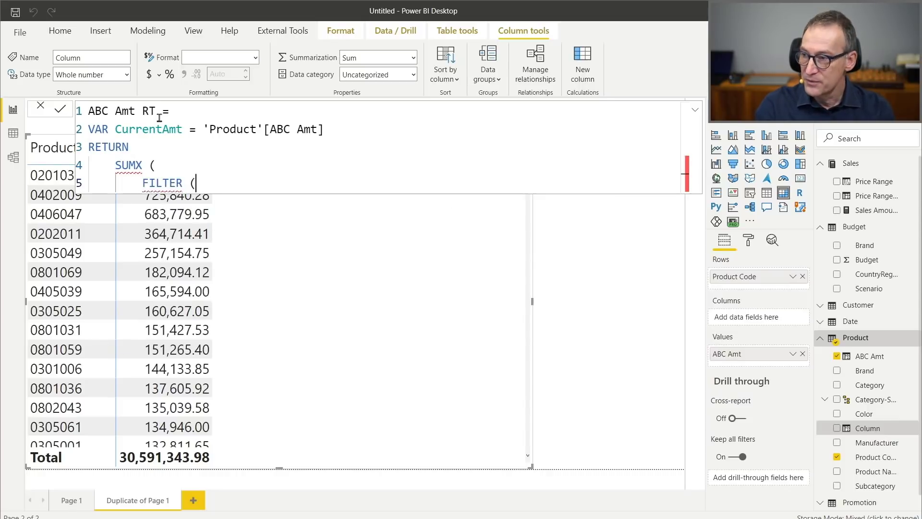
key("shift+Return")
type("Pro")
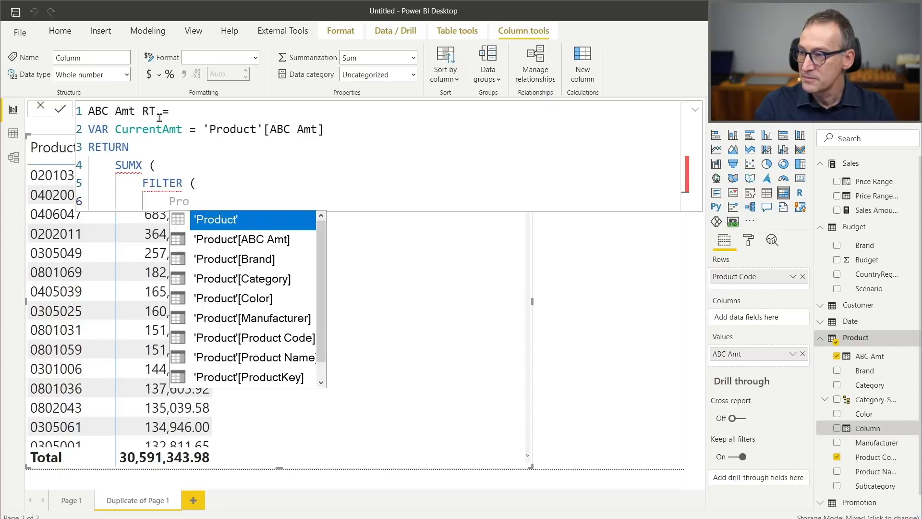
key("Tab")
type(",")
Step: Set the FILTER condition to 'Product'[ABC Amt] >= CurrentAmt and close the FILTER function
key("shift+Return")
type("Pro")
key("Down")
key("Tab")
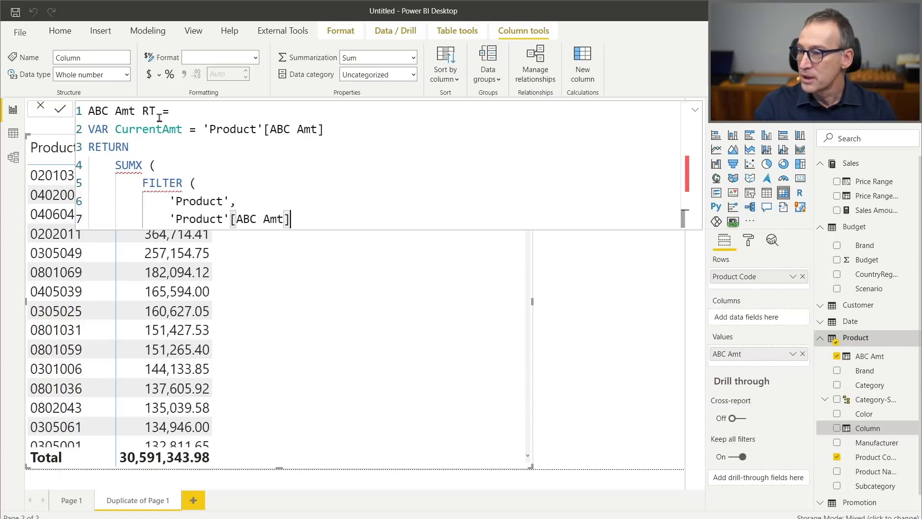
type(">")
key("BackSpace")
key("BackSpace")
key("BackSpace")
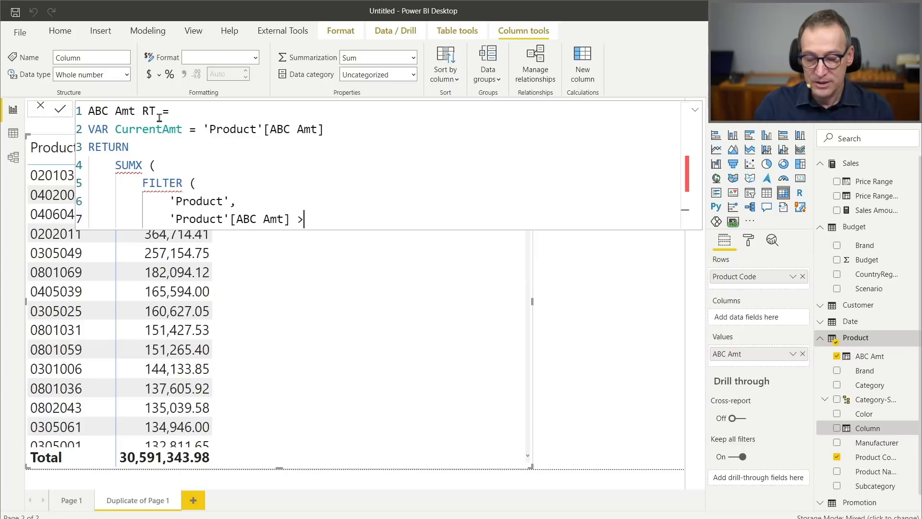
type("= Curr")
key("Down")
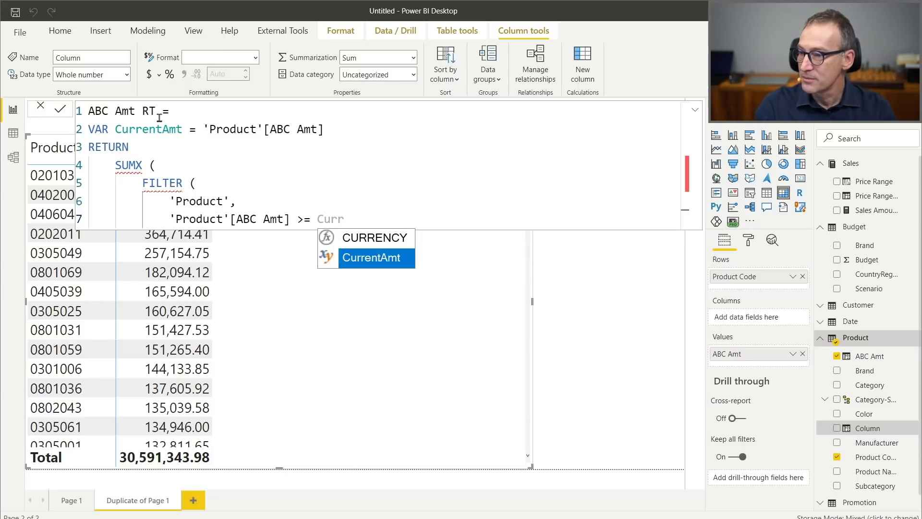
key("Tab")
key("shift+Return")
type("),")
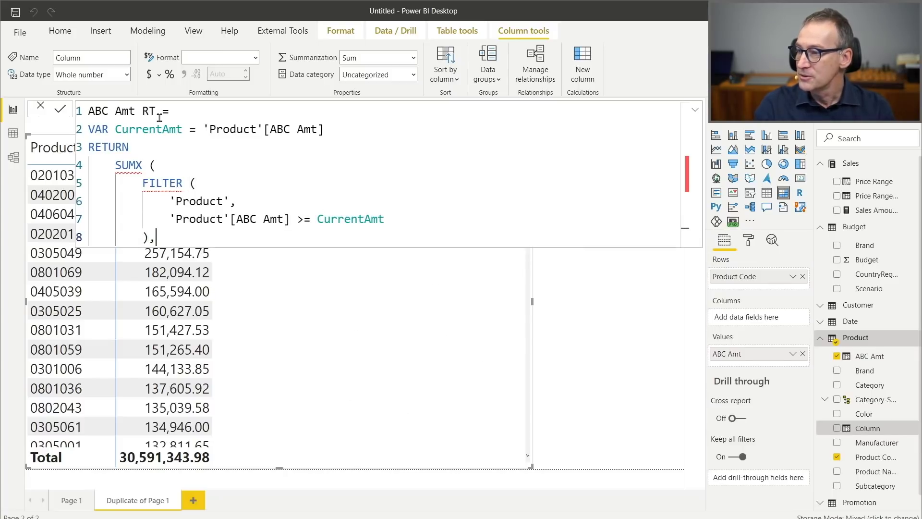
Step: Complete SUMX with 'Product'[ABC Amt] as the summed expression, commit ABC Amt RT and add it to the matrix values
key("shift+Return")
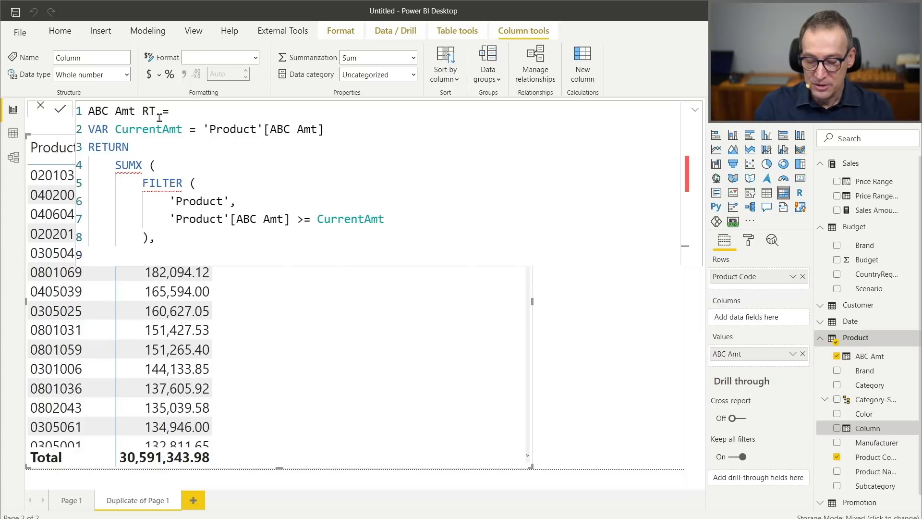
type("AB")
key("Down")
key("Tab")
key("shift+Return")
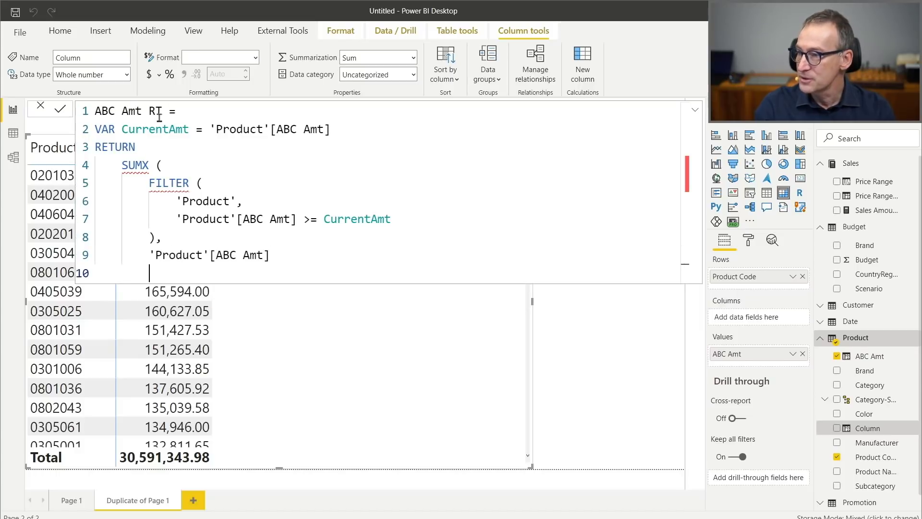
type(")")
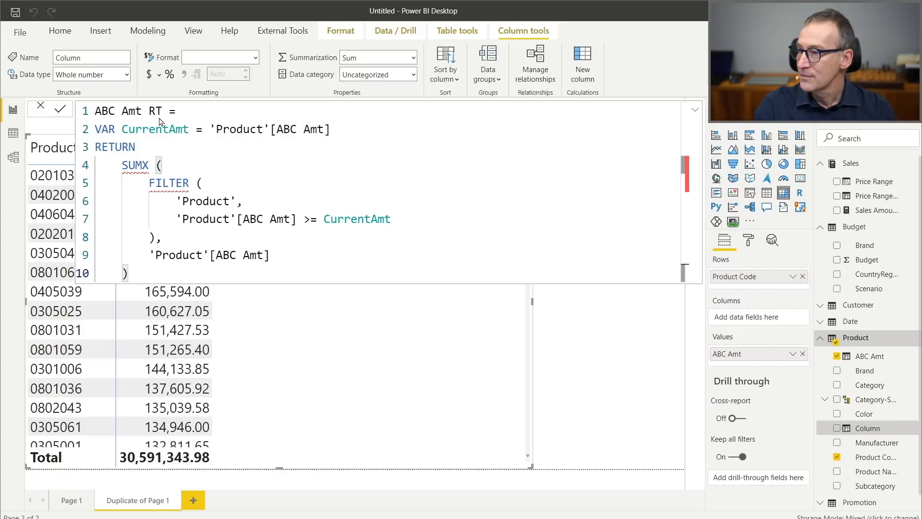
key("Return")
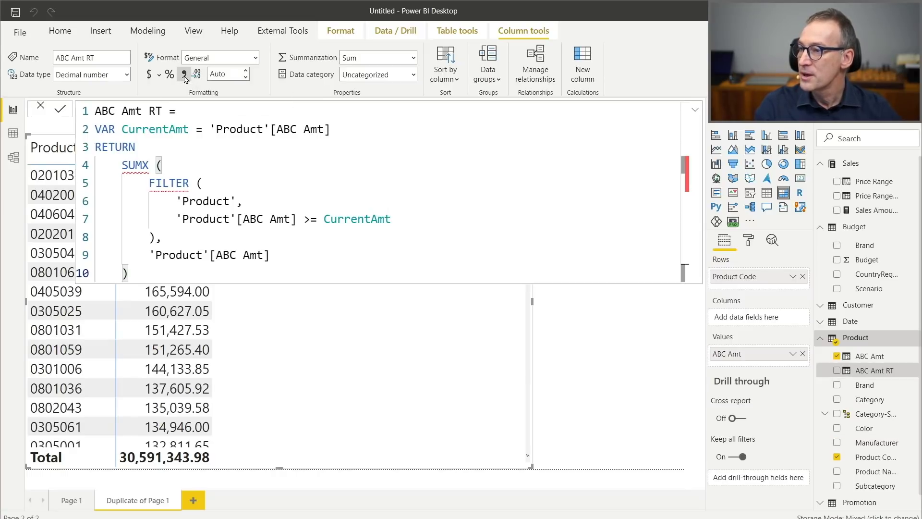
left_click(643, 339)
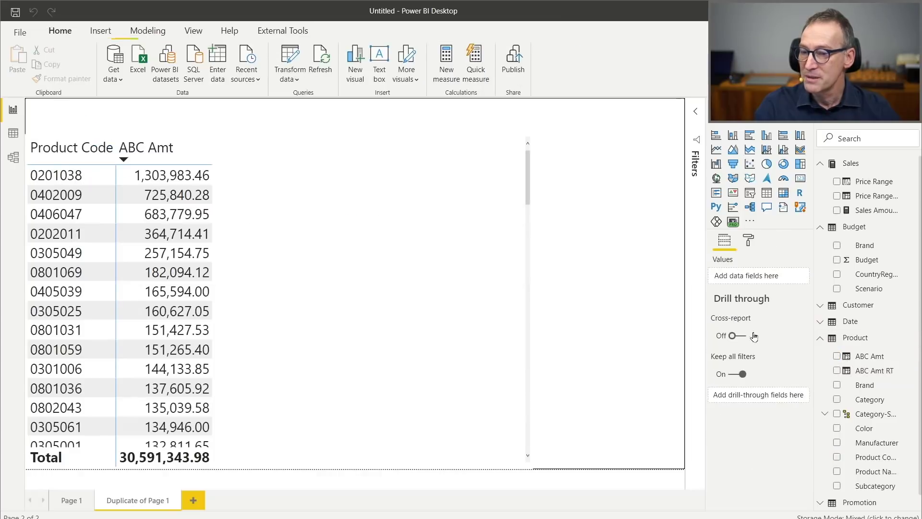
left_click_drag(872, 370, 397, 296)
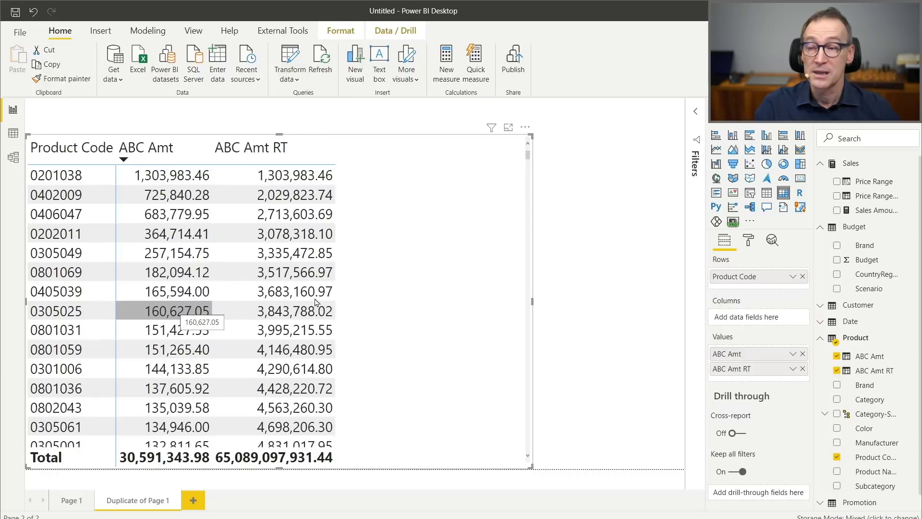
Step: Add a calculated column named ABC RT % to the Product table, starting with DIVIDE and the numerator 'Product'[ABC Amt RT]
right_click(845, 340)
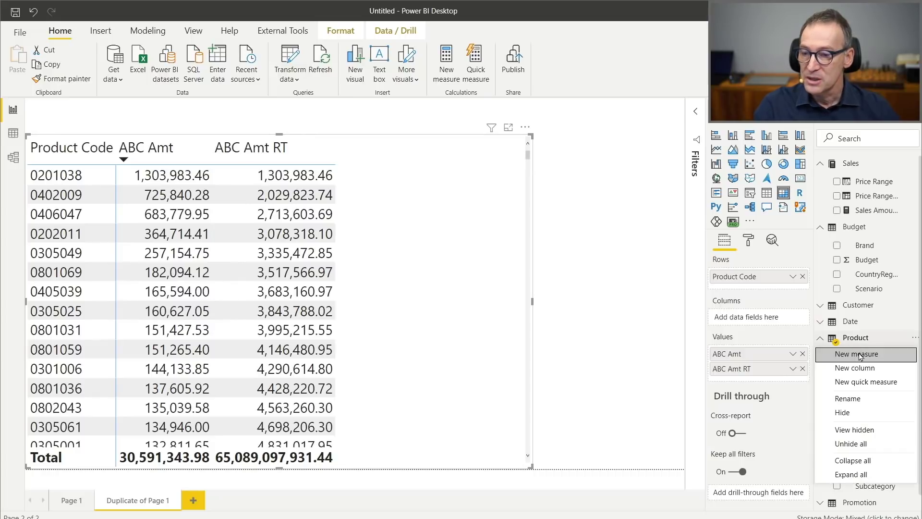
left_click(855, 367)
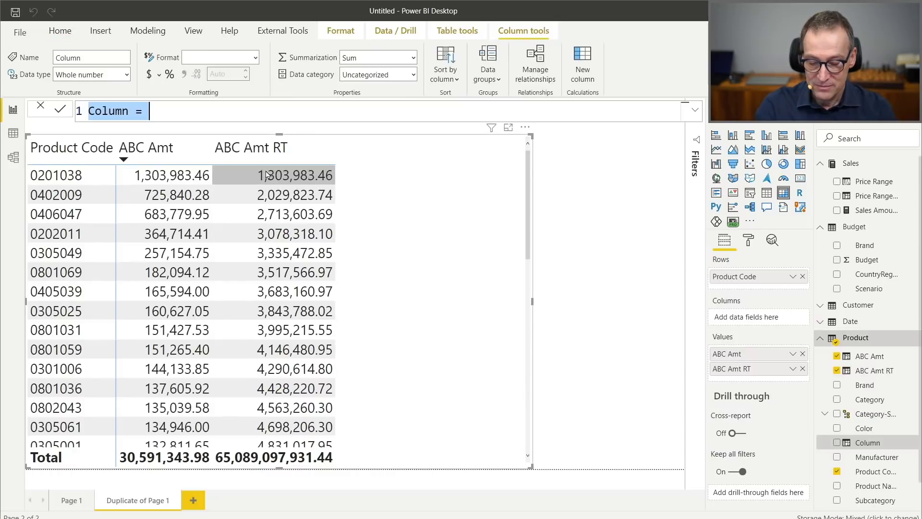
type("Av")
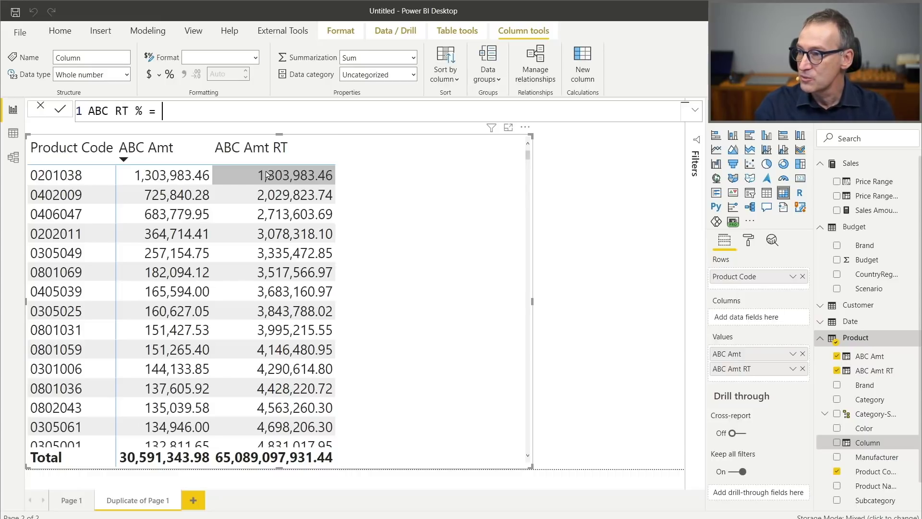
type("DIVIDE ( ")
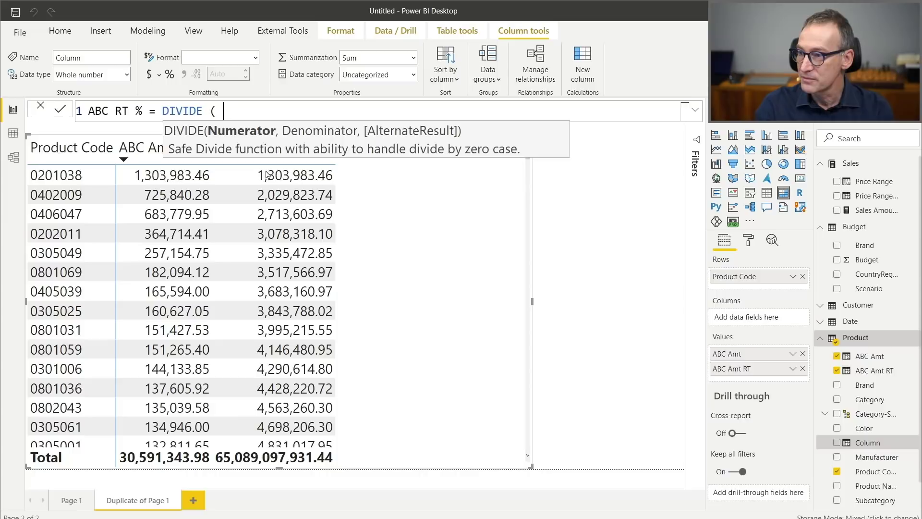
type("ABC")
key("Down")
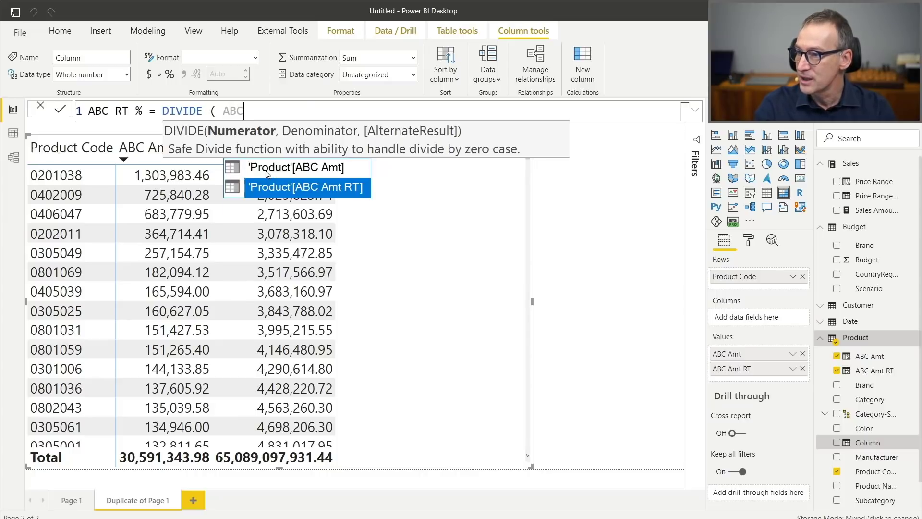
key("Tab")
type(", ")
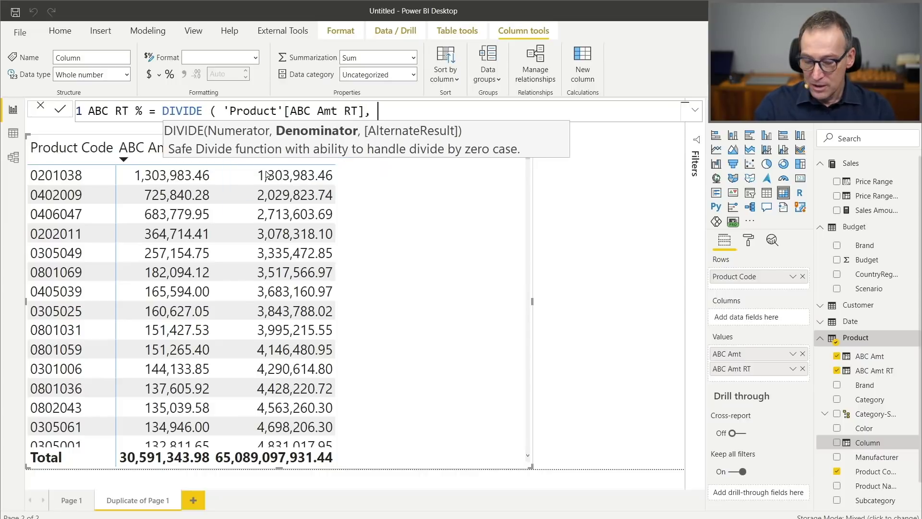
Step: Complete the ABC RT % formula with the denominator CALCULATE ( [Sales Amount], ALL () ) and commit the column
type("CALCUYLA")
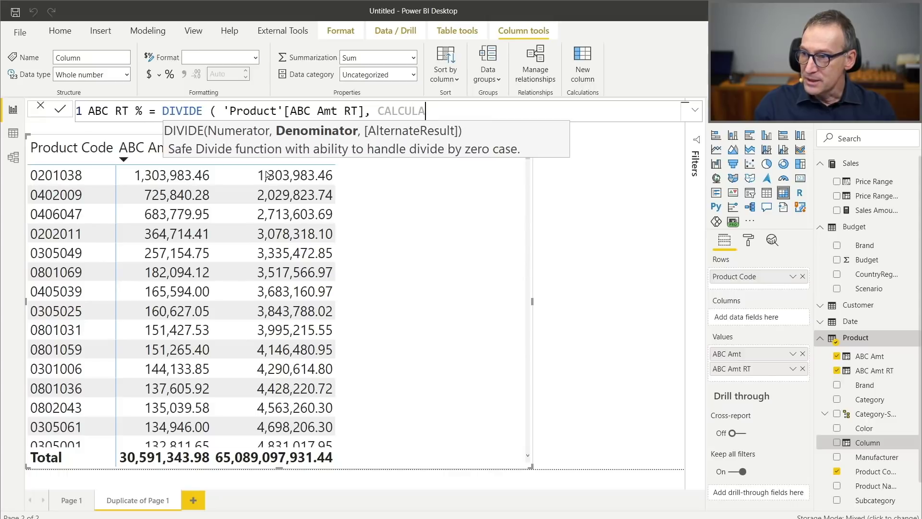
type("TE ( [S")
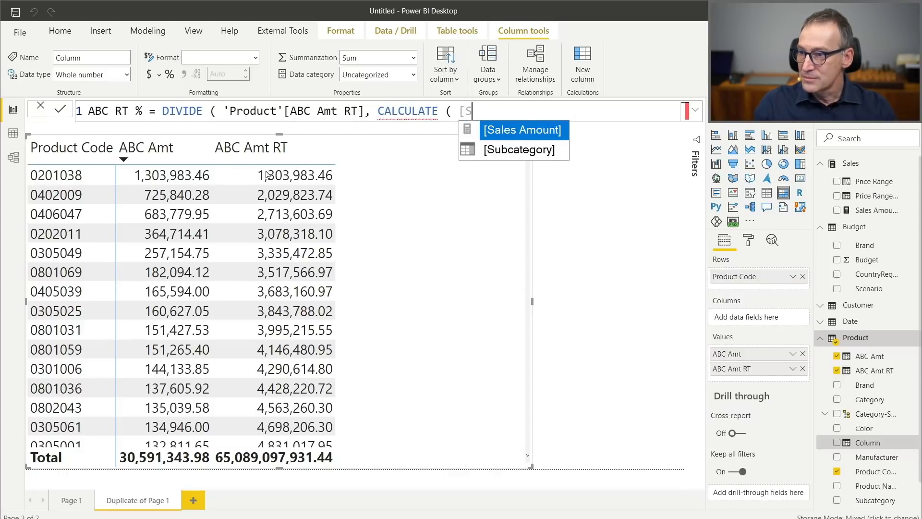
key("Tab")
type(")")
key("BackSpace")
key("BackSpace")
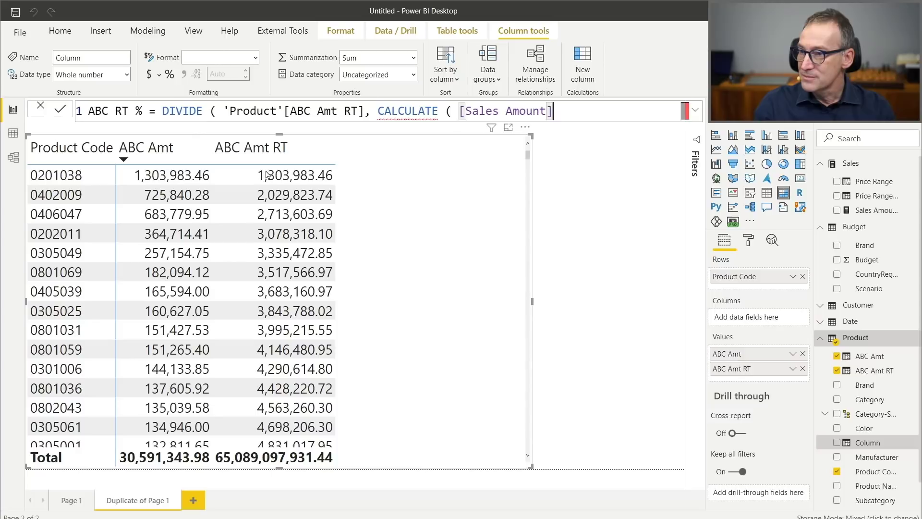
type(", ALL () )")
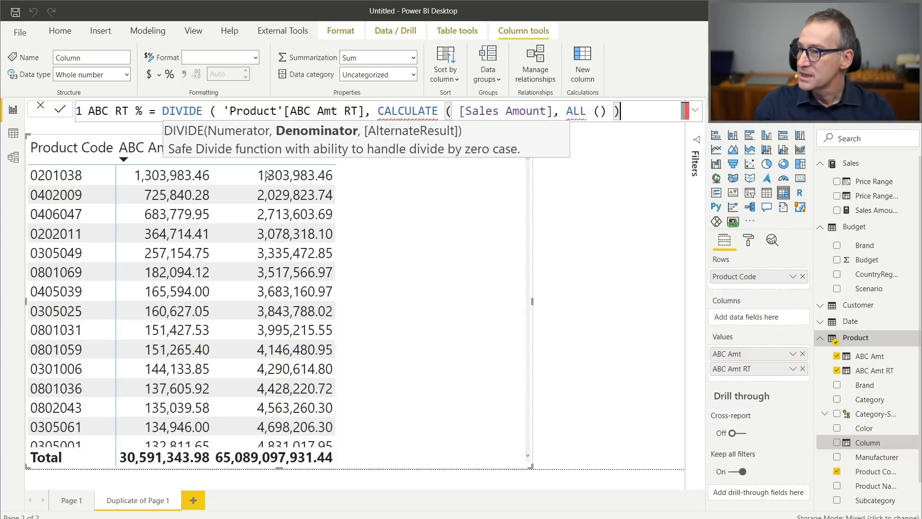
type(")")
key("Return")
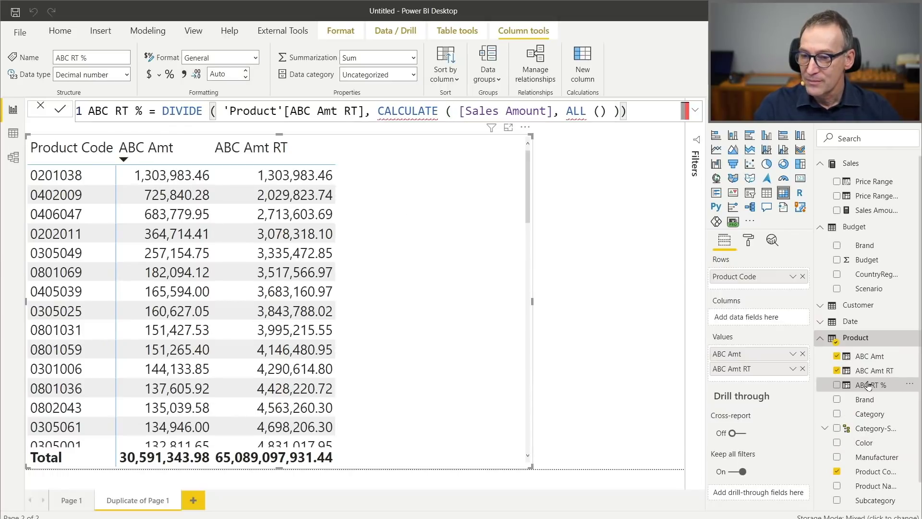
Step: Add ABC RT % to the matrix values formatted as a percentage, and widen the matrix visual
left_click_drag(870, 385, 425, 267)
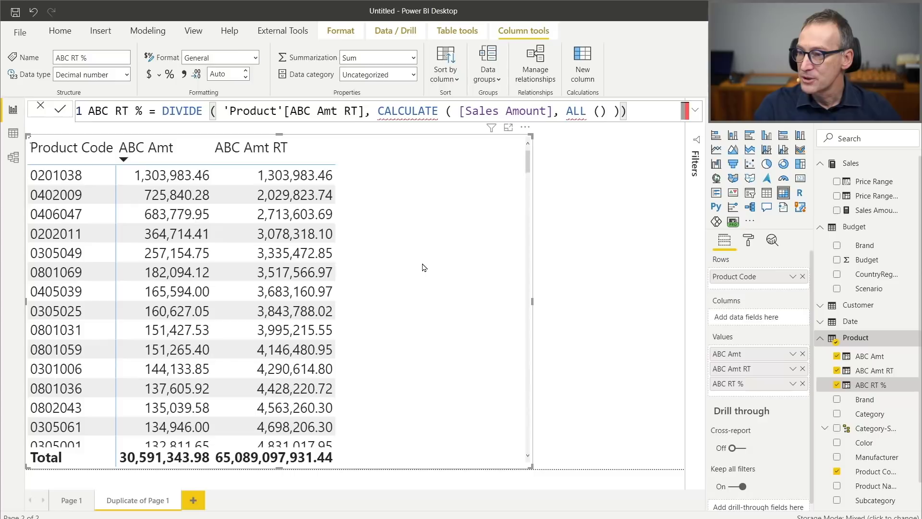
left_click(170, 74)
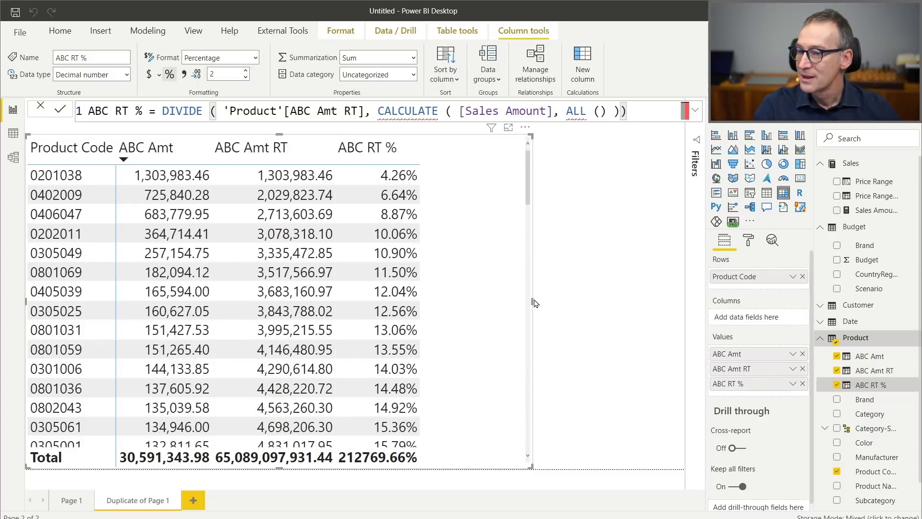
left_click_drag(531, 301, 635, 301)
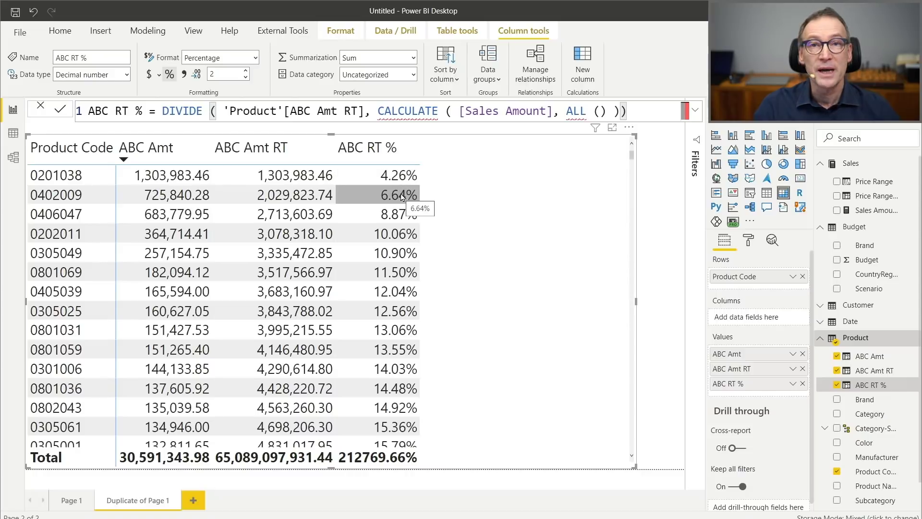
Step: Add a calculated column named ABC Class to the Product table, starting its formula with IF ( on its own line
right_click(877, 344)
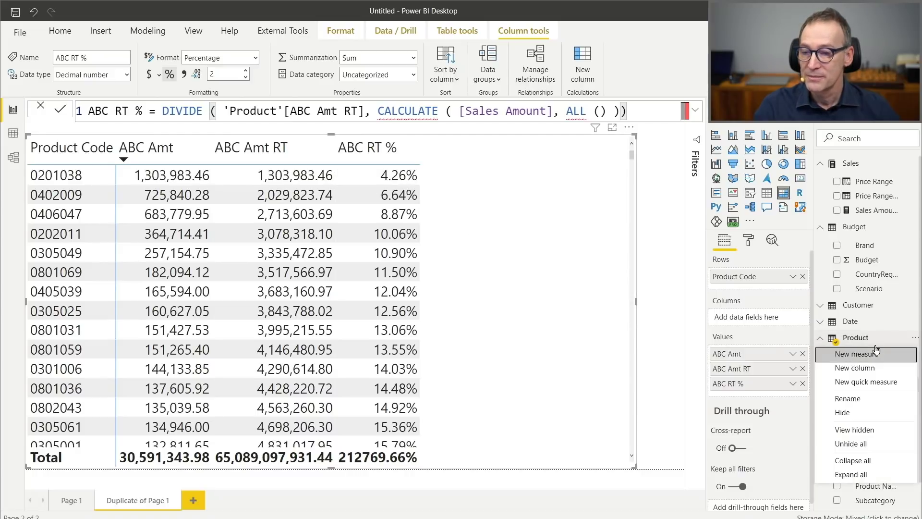
left_click(870, 368)
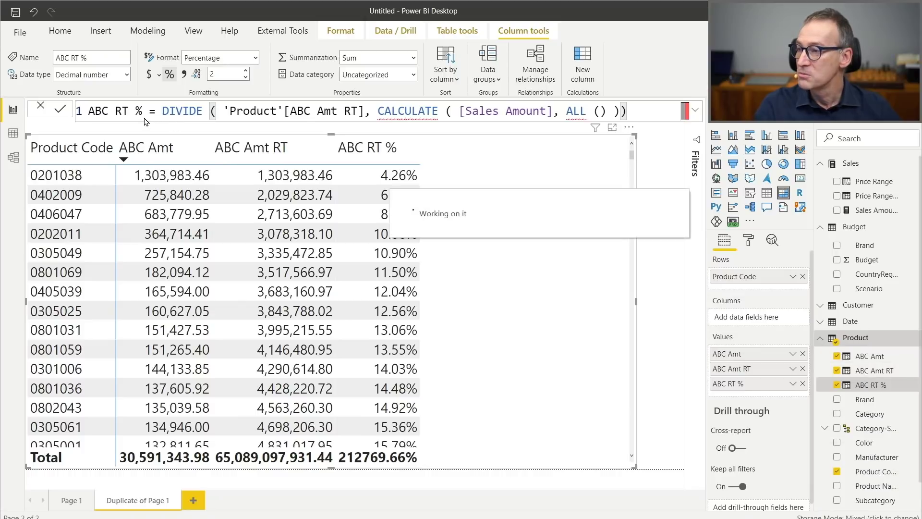
type("ABC Cla")
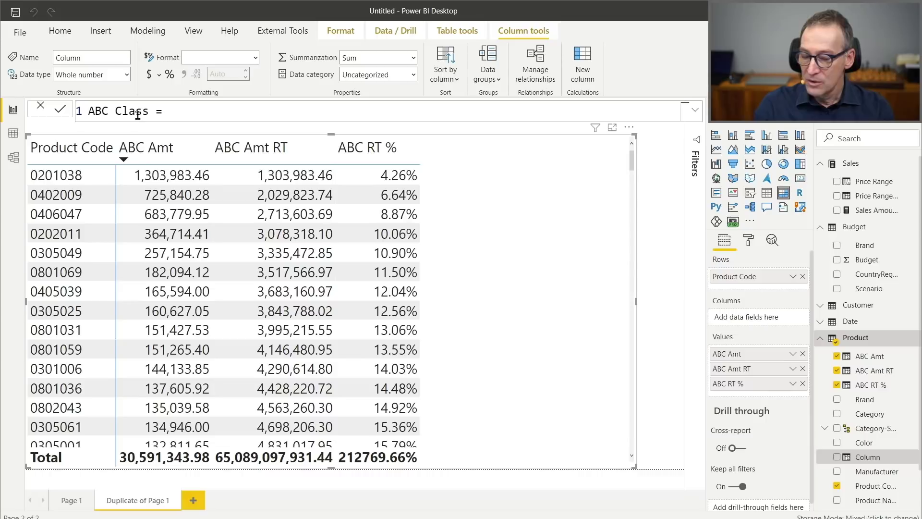
type("ss =")
key("shift+Return")
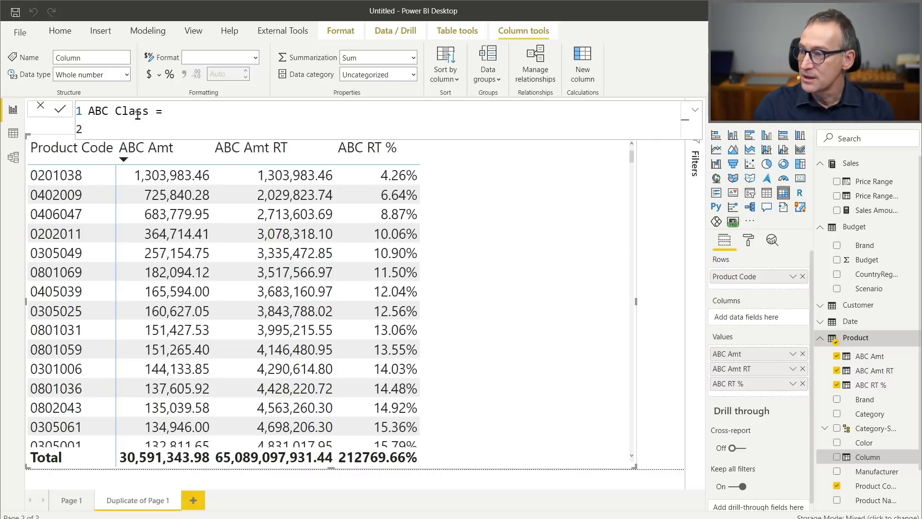
type("IF (")
key("shift+Return")
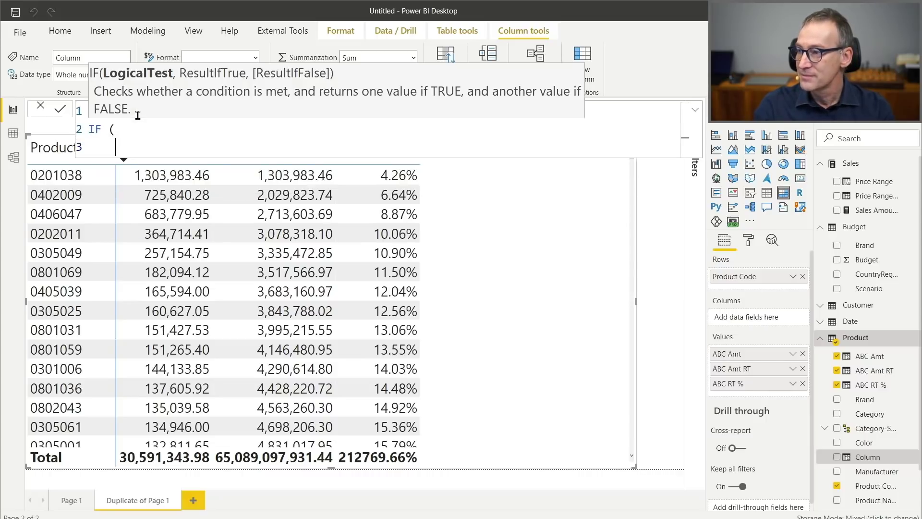
Step: Enter the first condition of ABC Class as 'Product'[ABC RT %] <= 0.7 with the result "A"
type("ABC")
key("Down")
key("Down")
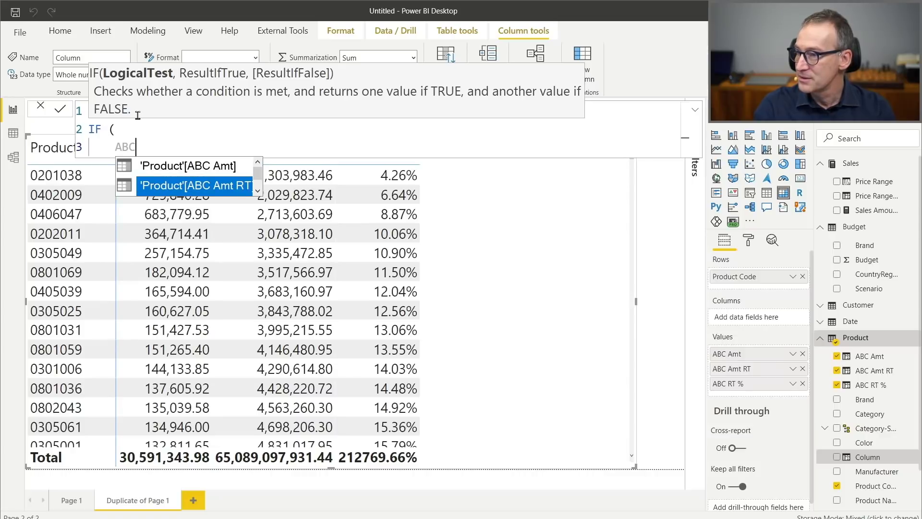
key("Tab")
type("<")
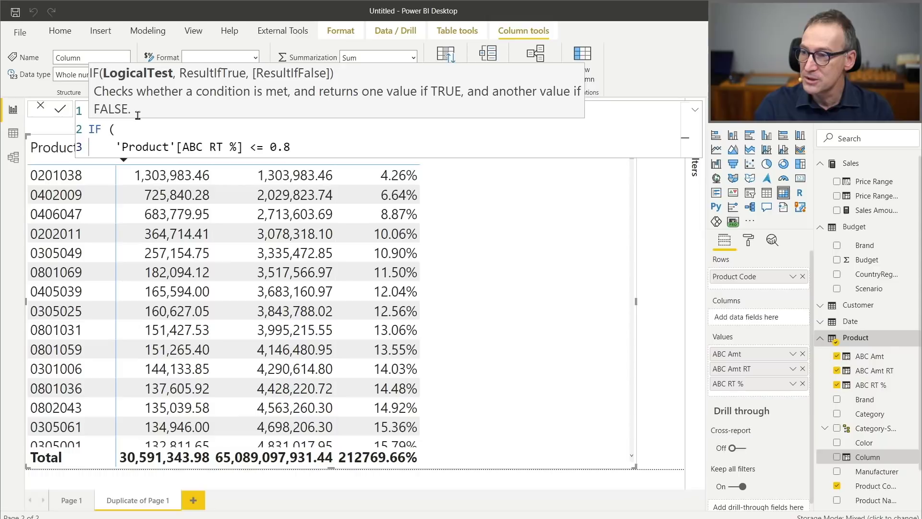
type("= 0.7, \"A\"")
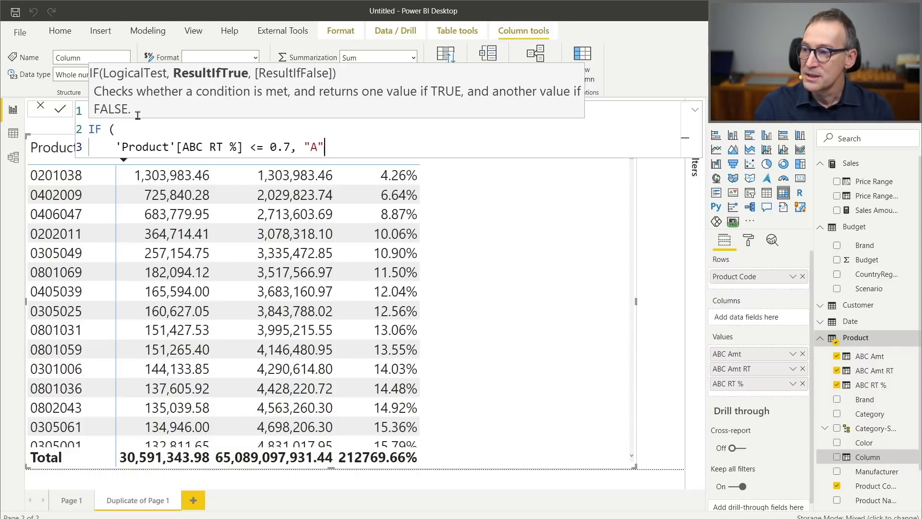
type(",")
key("shift+Return")
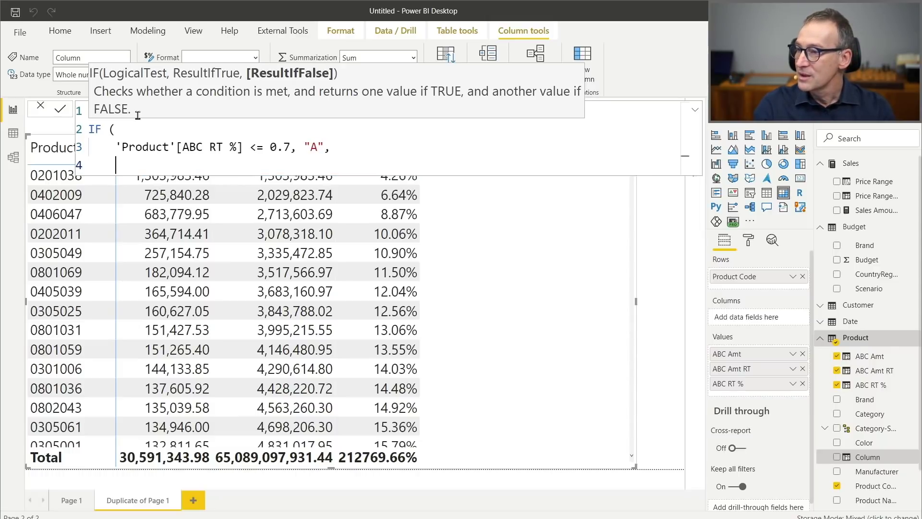
Step: Nest a second IF as the false result and copy the 'Product'[ABC RT %] <= 0.7, "A" arguments into it
type("IF ")
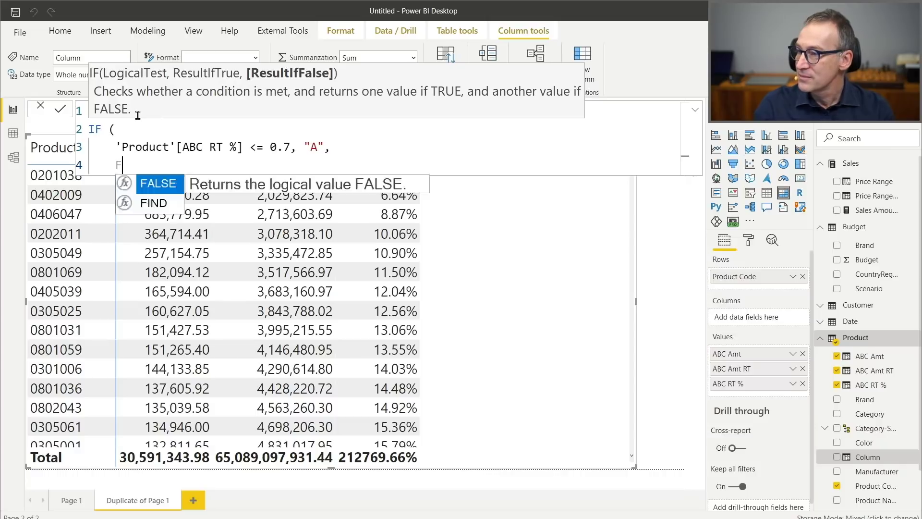
type("(")
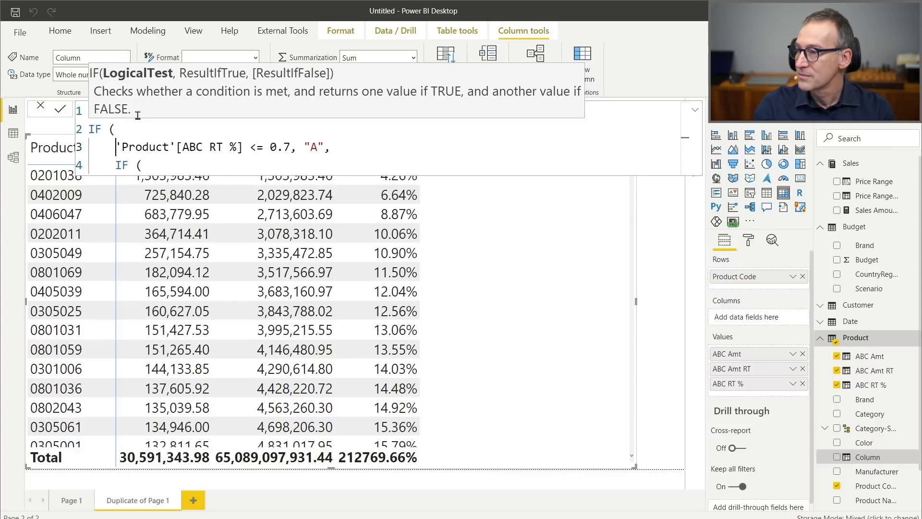
key("ctrl+shift+Right")
key("ctrl+shift+Right")
key("ctrl+shift+Right")
key("ctrl+shift+Right")
key("ctrl+shift+Right")
key("ctrl+shift+Right")
key("ctrl+shift+Right")
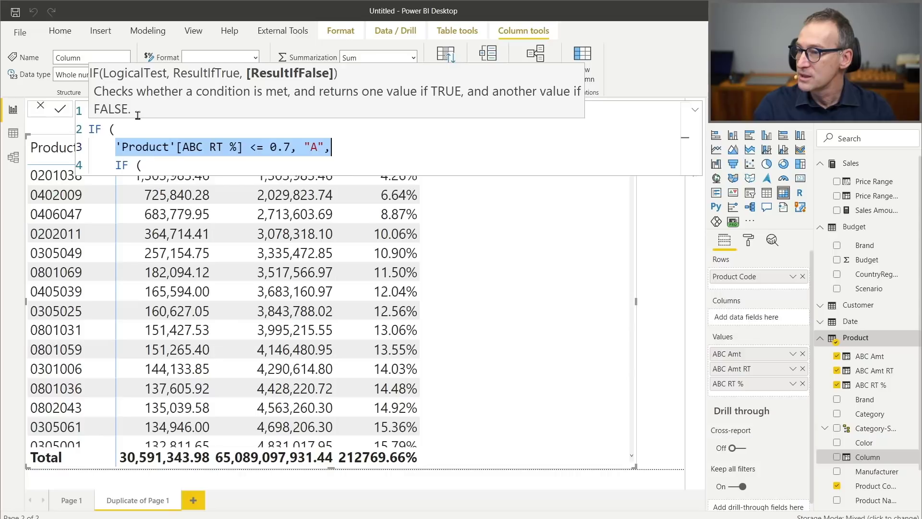
key("ctrl+x")
key("Down")
key("End")
key("ctrl+v")
Step: Change the nested IF's true result to "B" and its threshold to 0.9
key("Left")
key("Left")
key("shift+Left")
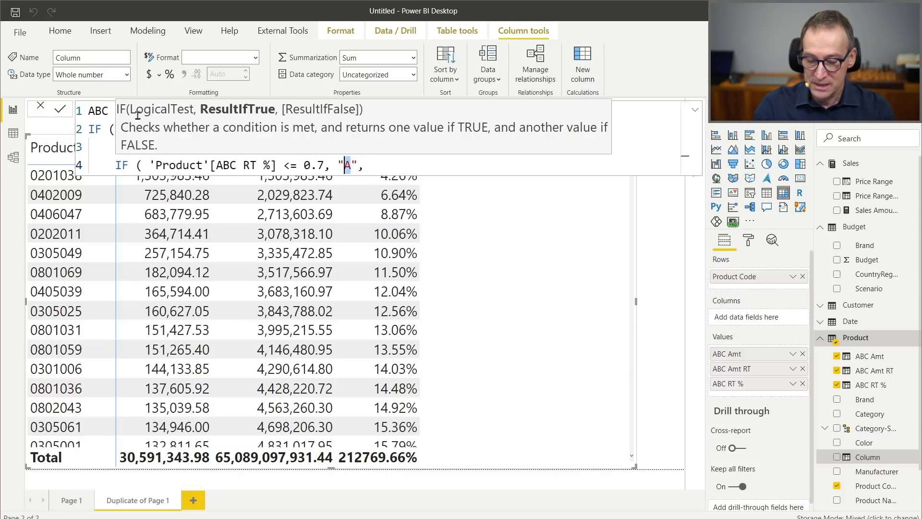
type("B")
key("Left")
key("Left")
key("Left")
key("Left")
key("shift+Left")
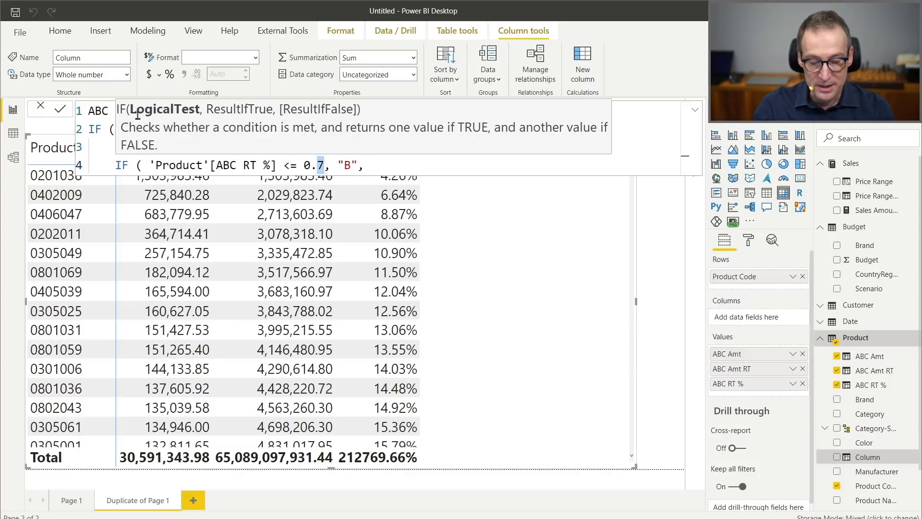
type("9")
Step: Complete the nested IF with the false result "C", close the outer IF and commit the ABC Class column
key("End")
type(", \"C\" )")
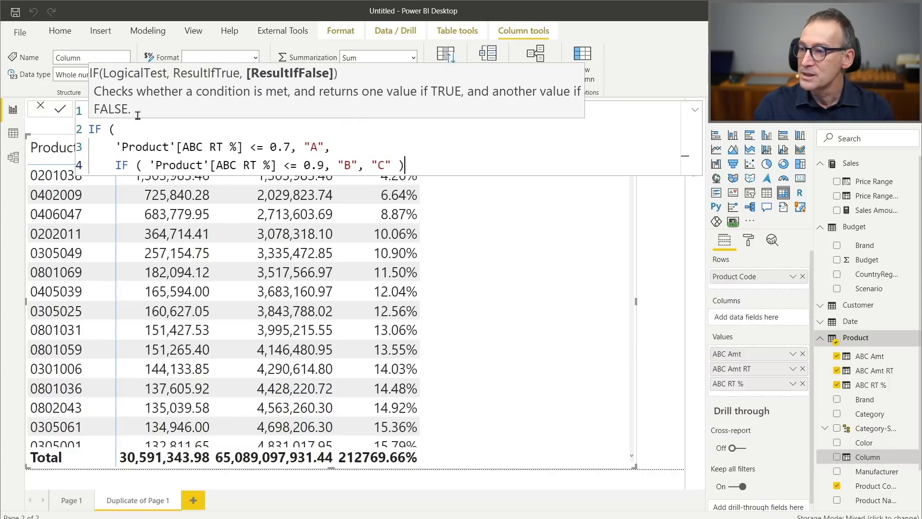
key("Return")
type(")")
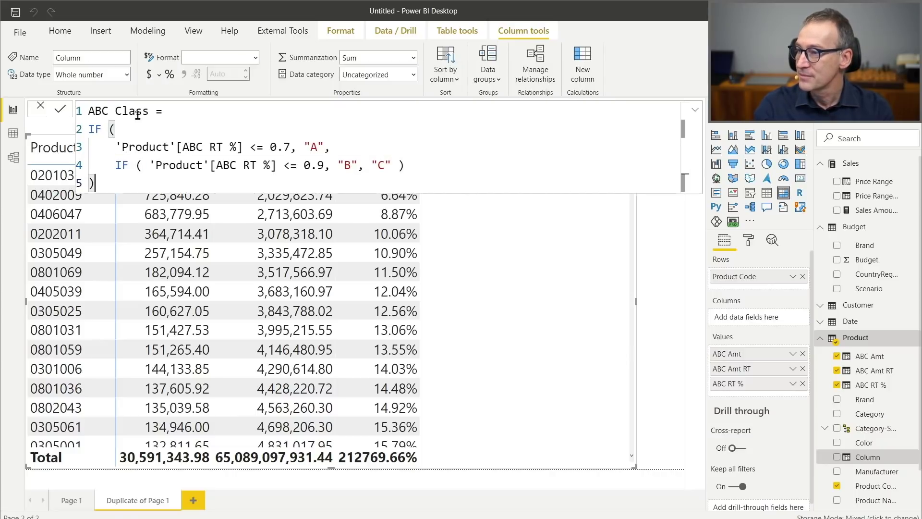
key("Return")
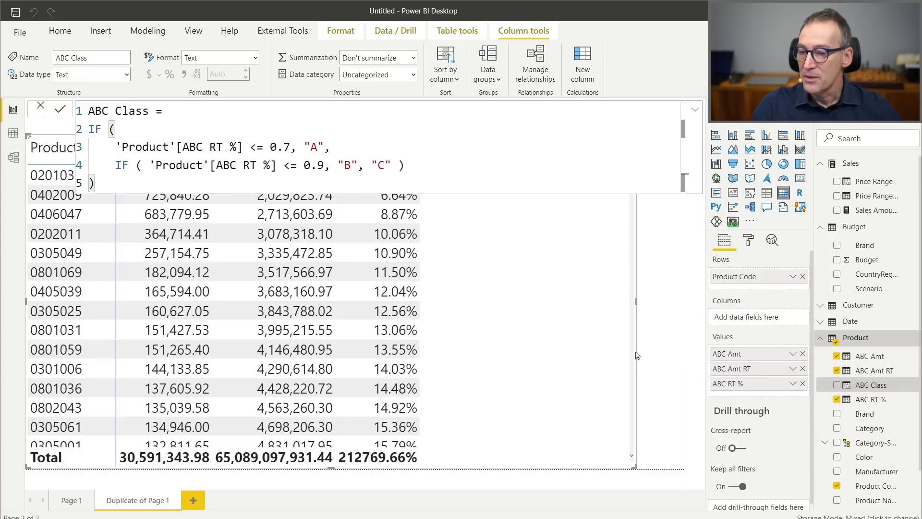
Step: Add ABC Class to the matrix columns and convert the visual to a table
left_click_drag(877, 387, 750, 317)
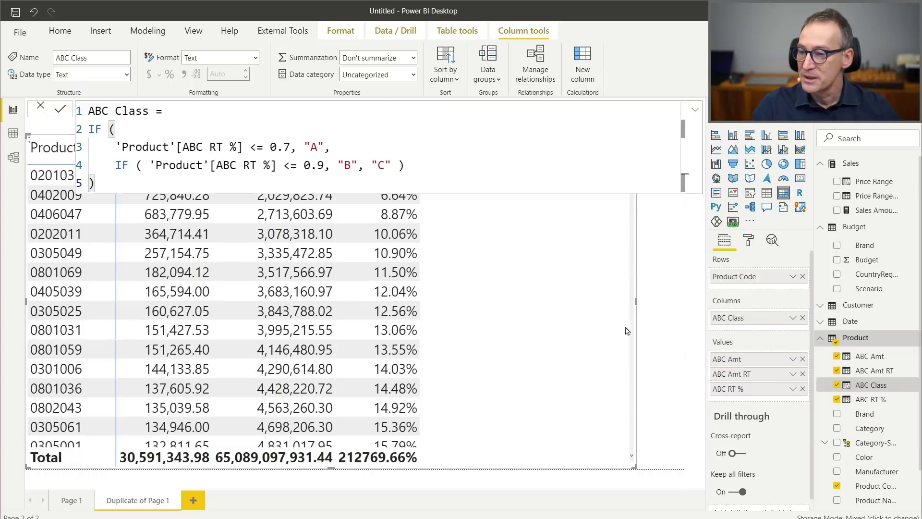
left_click(658, 324)
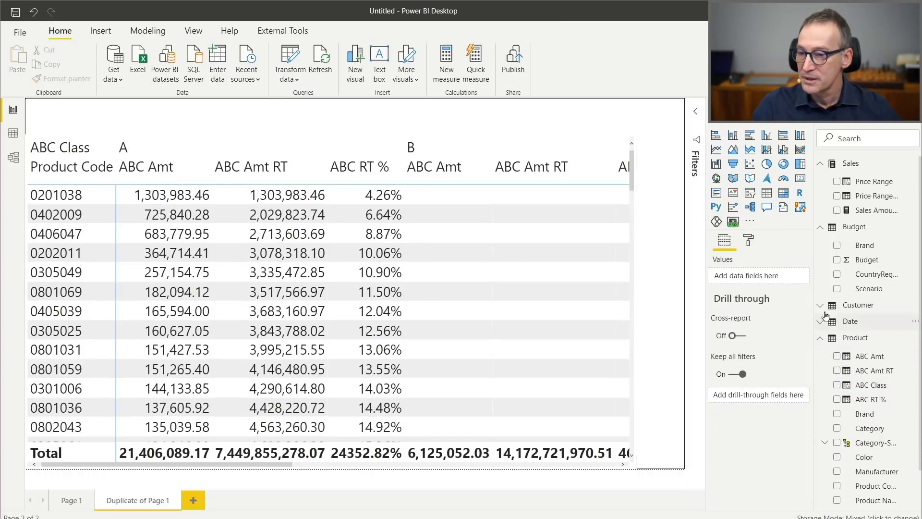
left_click(550, 143)
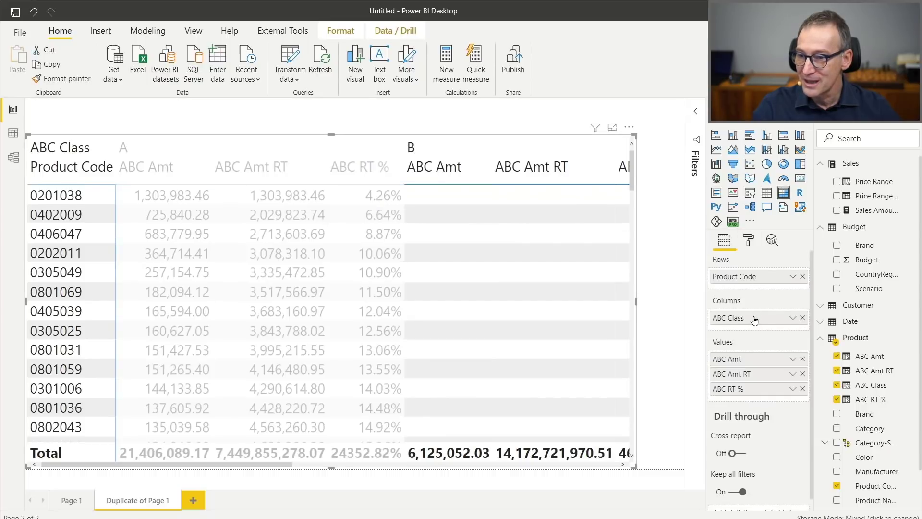
left_click(766, 194)
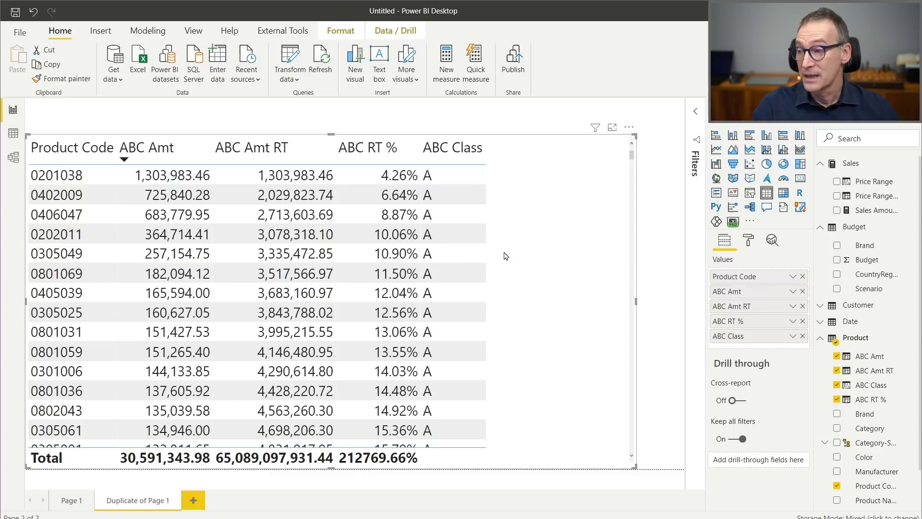
Step: Remove every field except ABC Class from the table, and convert it to a matrix with Sales Amount as values
left_click(803, 277)
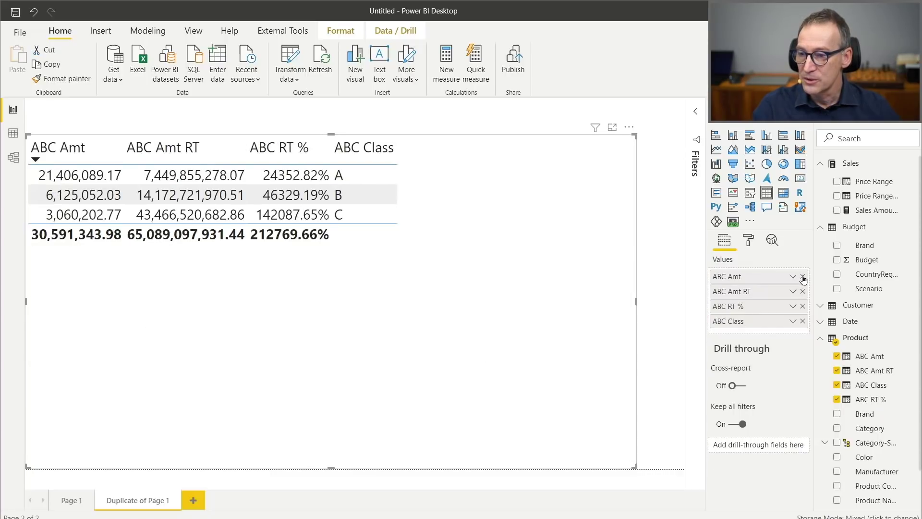
left_click(802, 277)
left_click(803, 277)
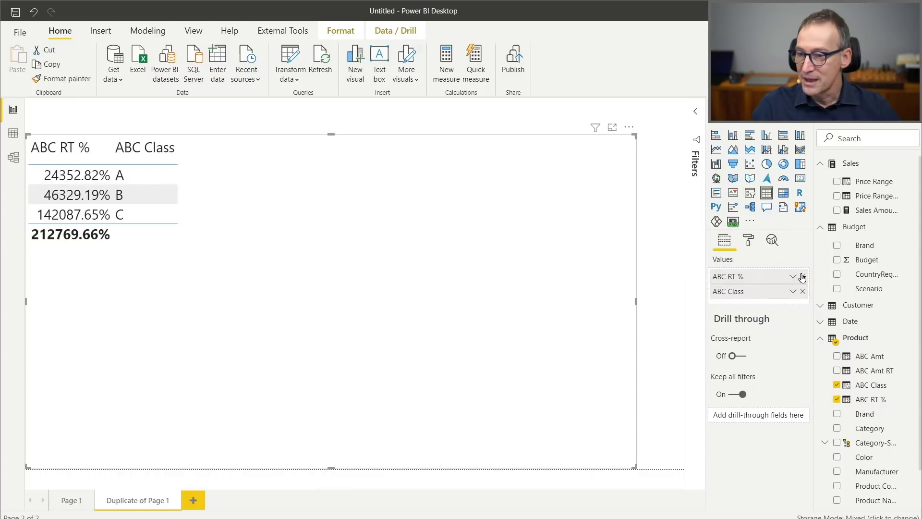
left_click(802, 277)
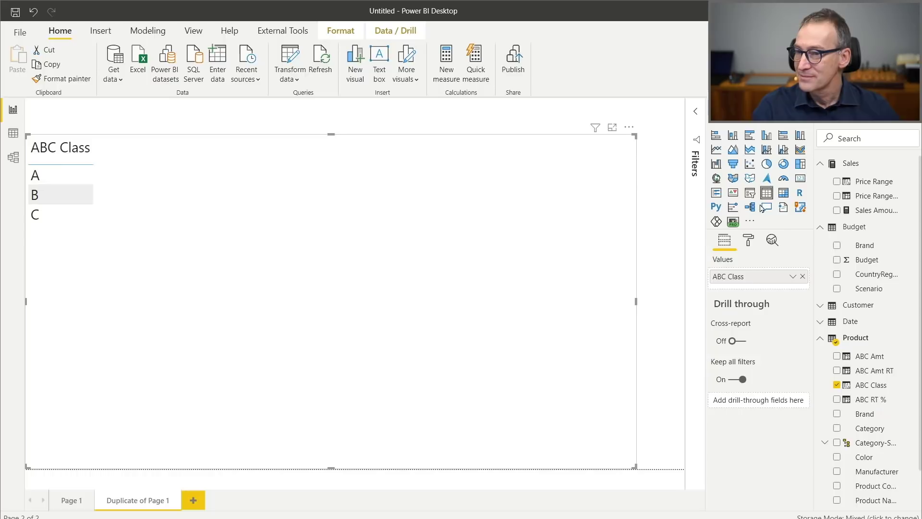
left_click(783, 193)
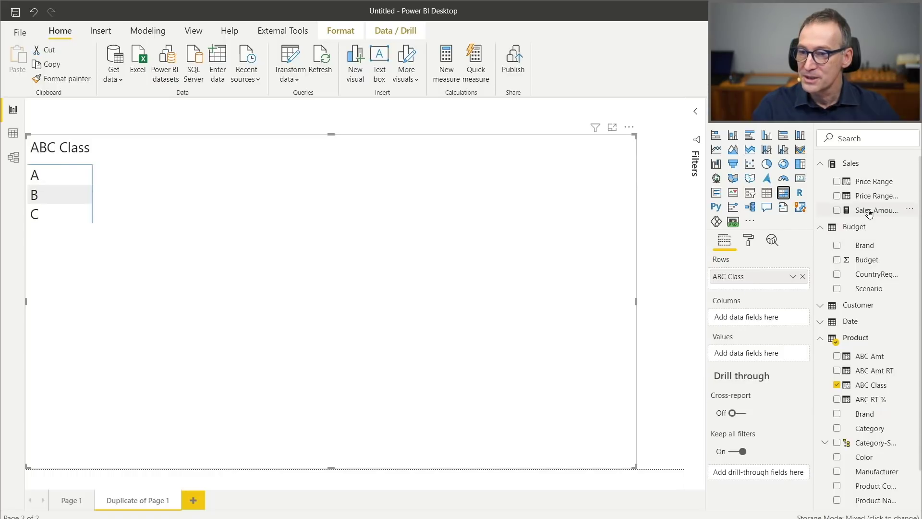
left_click_drag(872, 210, 188, 230)
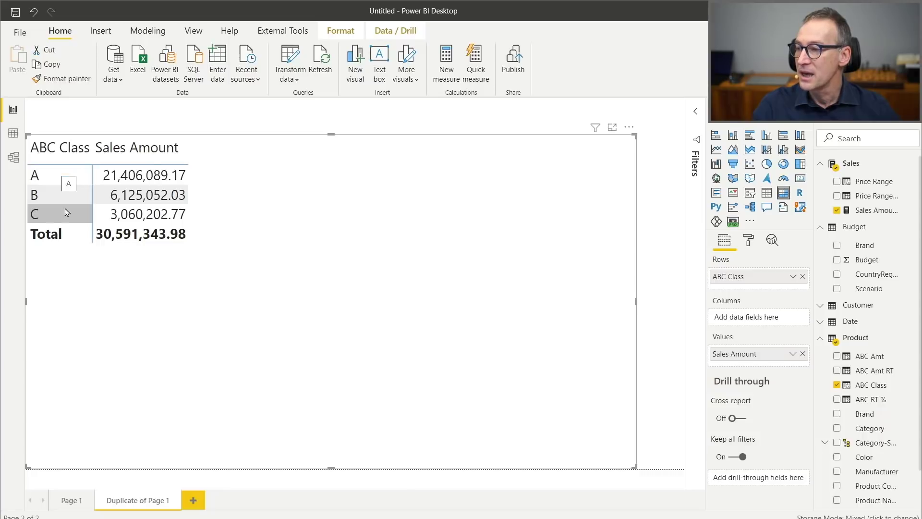
Step: Create a measure in the Sales table defined as #Prods = COUNTROWS ( 'Product' )
right_click(877, 169)
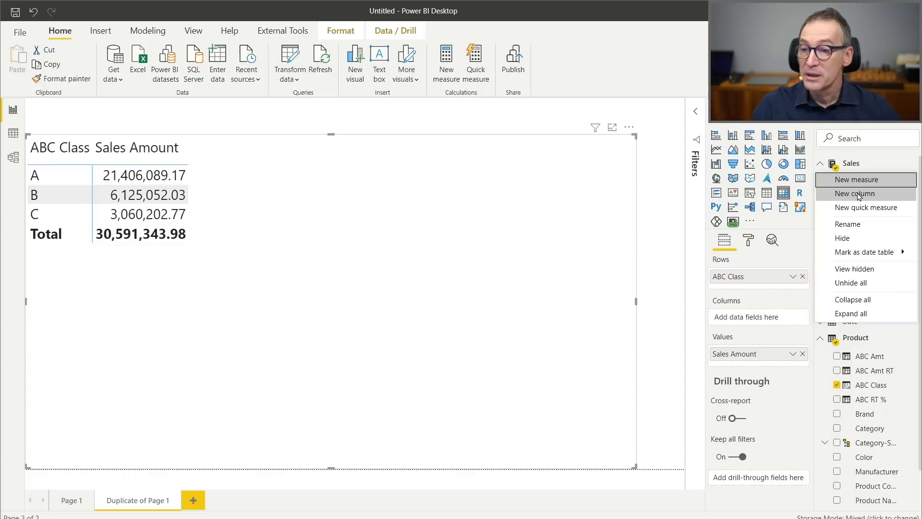
left_click(858, 181)
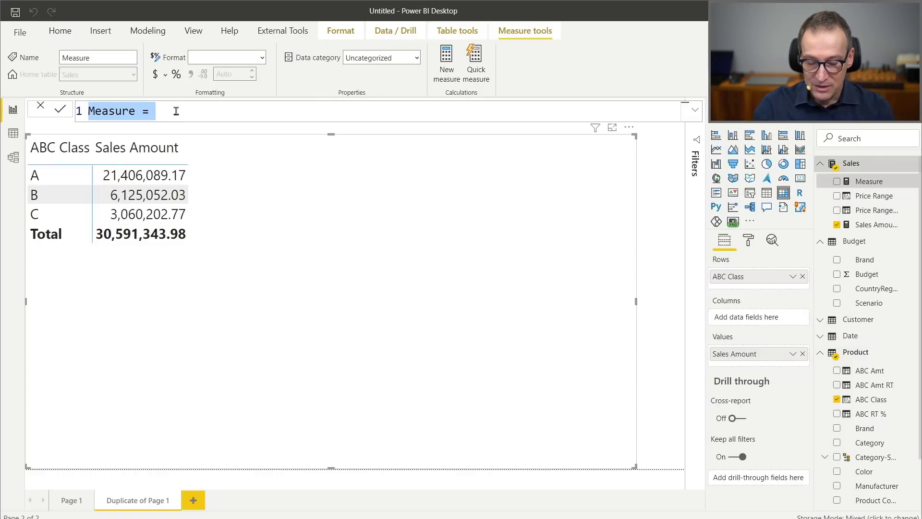
type("#Prods =")
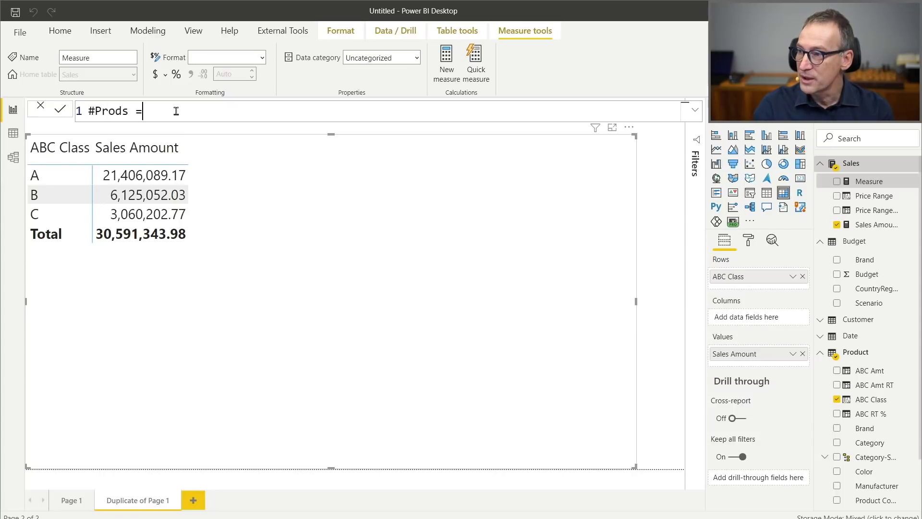
type(" COUNTROWS ( ")
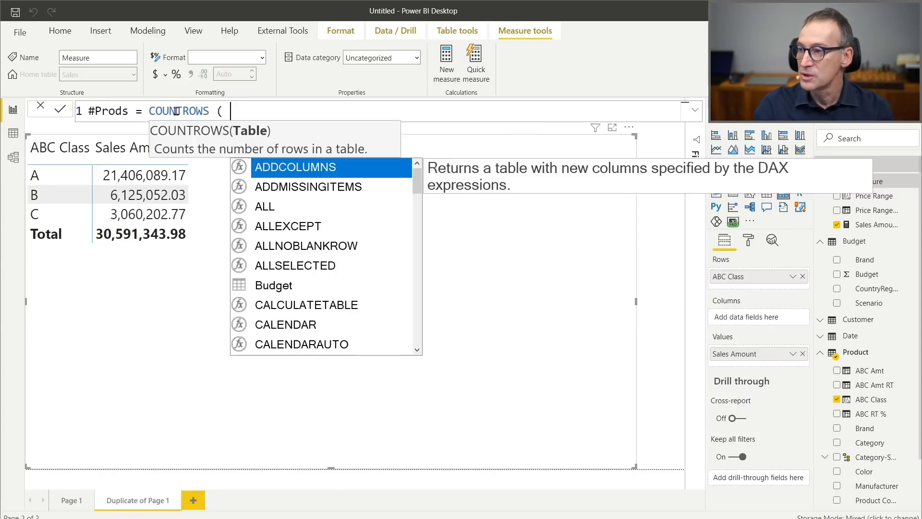
type("'Pro")
key("Tab")
type(")")
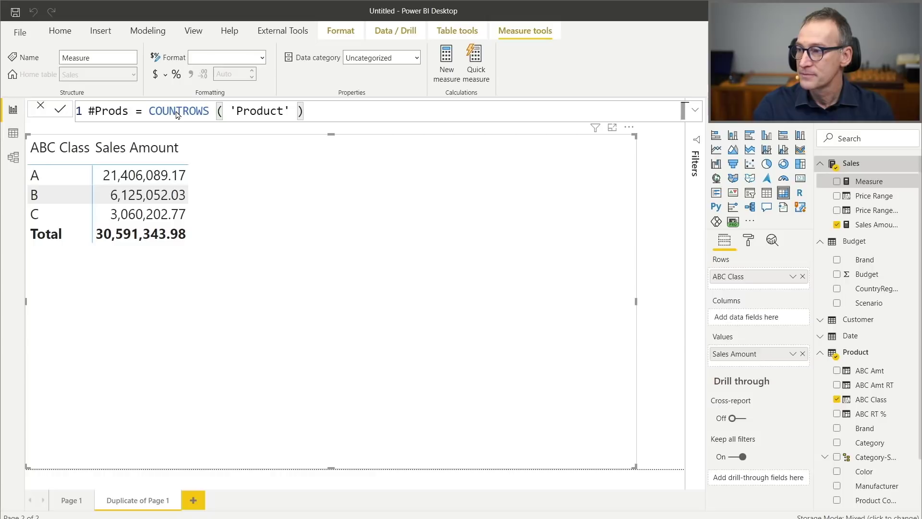
key("Return")
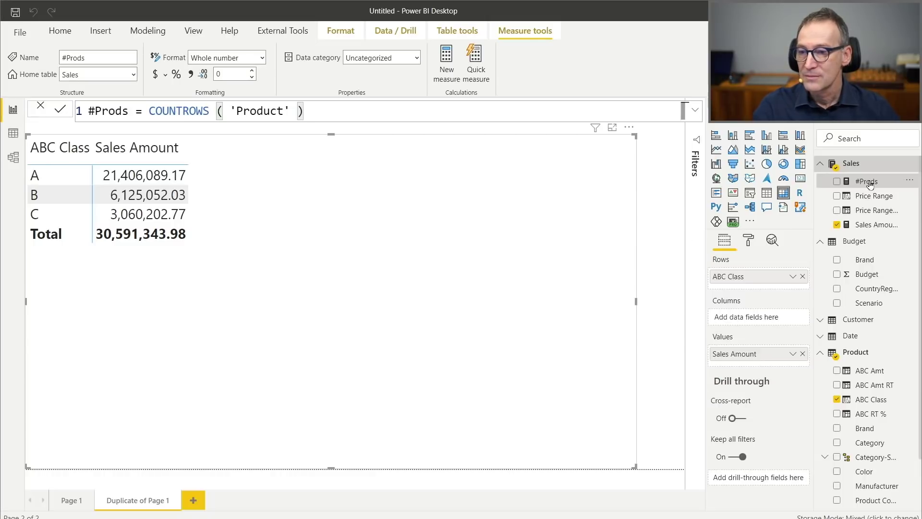
Step: Add #Prods to the matrix values, and shrink and reposition the matrix on the page
left_click_drag(870, 184, 376, 257)
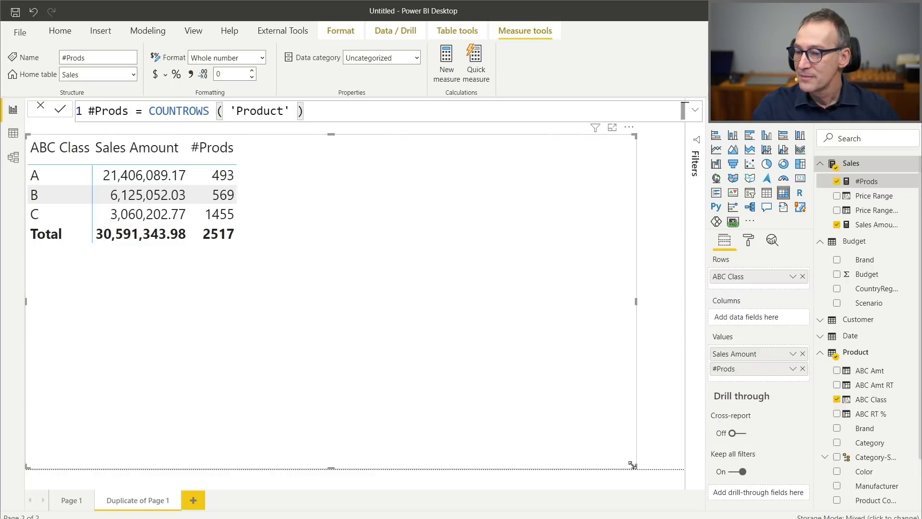
left_click_drag(632, 464, 400, 343)
left_click_drag(327, 286, 486, 366)
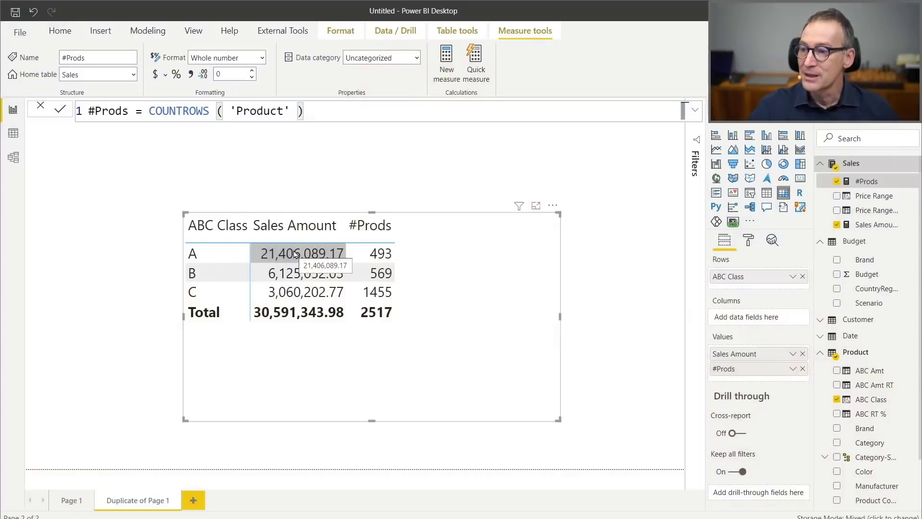
left_click_drag(473, 325, 381, 260)
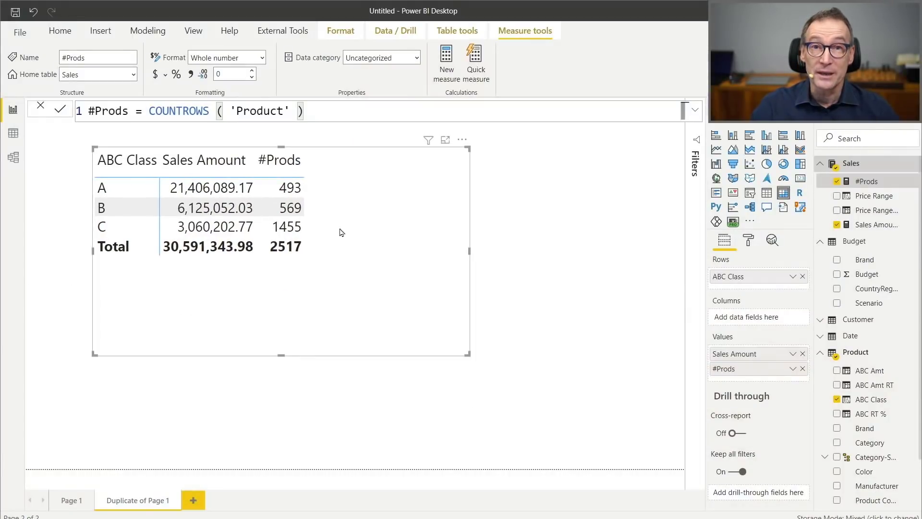
Step: Record a refresh of the visuals with Performance analyzer and copy the Matrix query
left_click(193, 31)
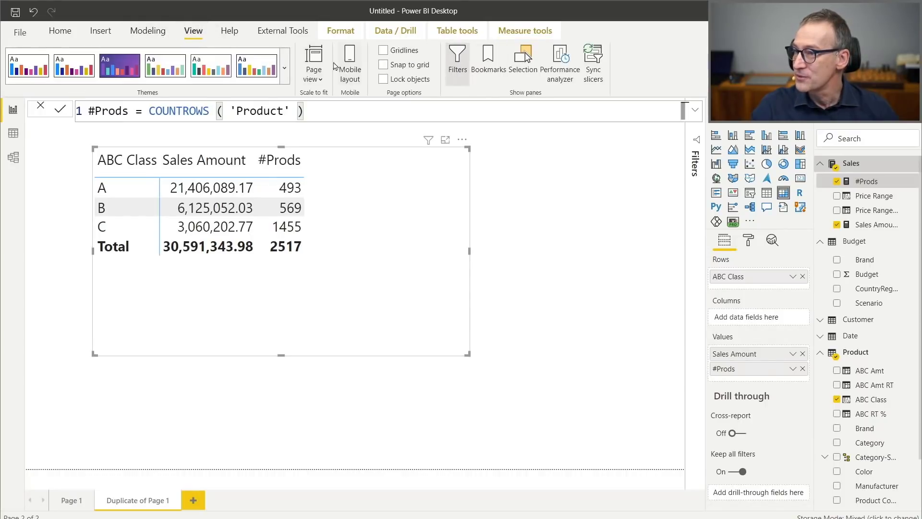
left_click(562, 67)
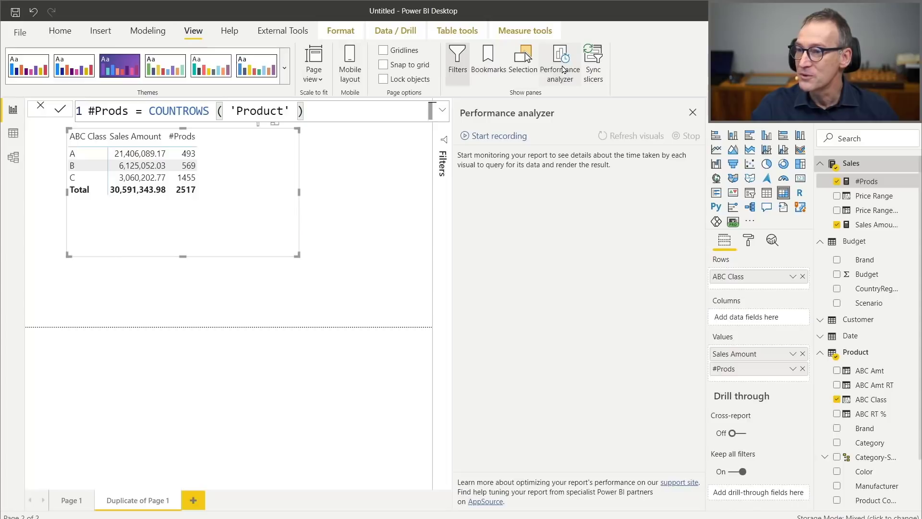
left_click(497, 141)
left_click(649, 137)
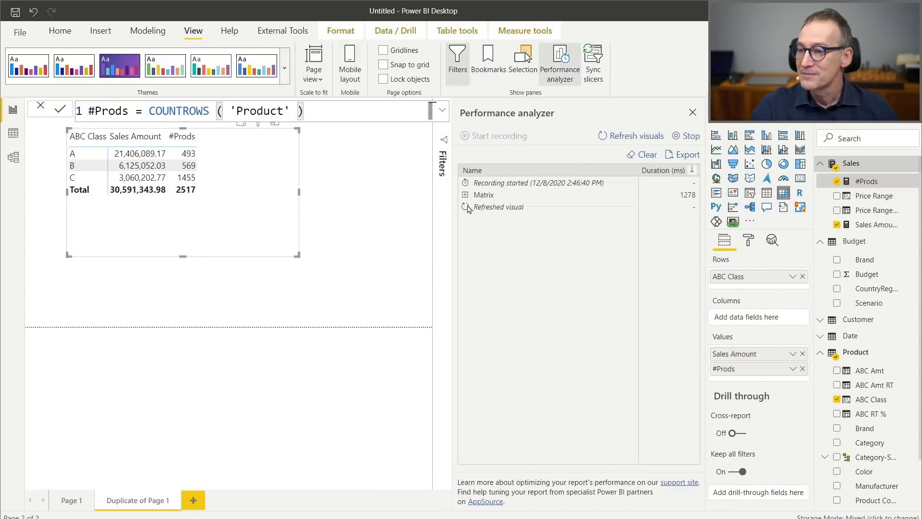
left_click(465, 195)
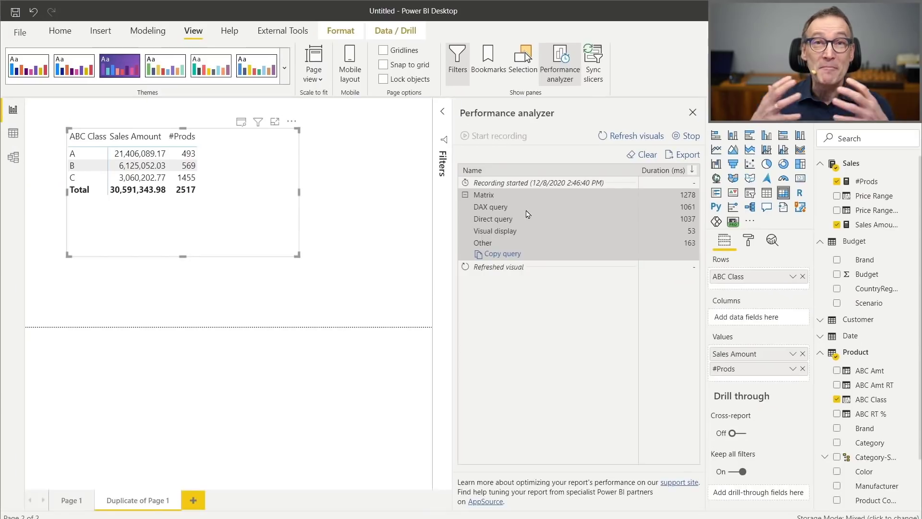
left_click(502, 253)
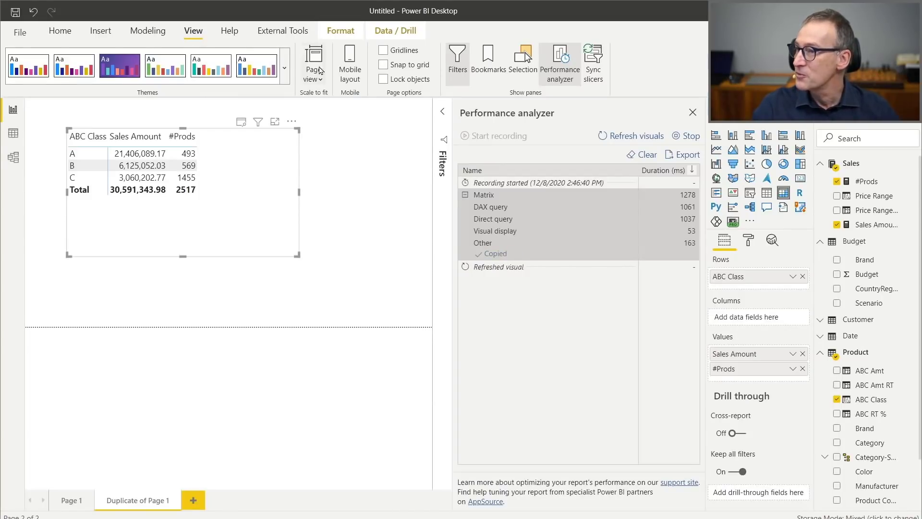
Step: Launch DAX Studio from the report, paste the copied matrix query into the maximized window, and enlarge the query editor area
left_click(282, 31)
left_click(51, 66)
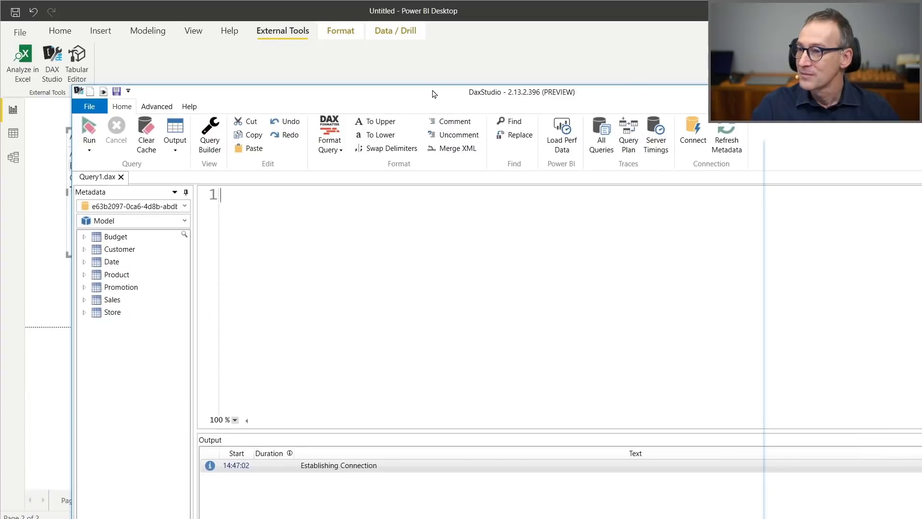
double_click(434, 94)
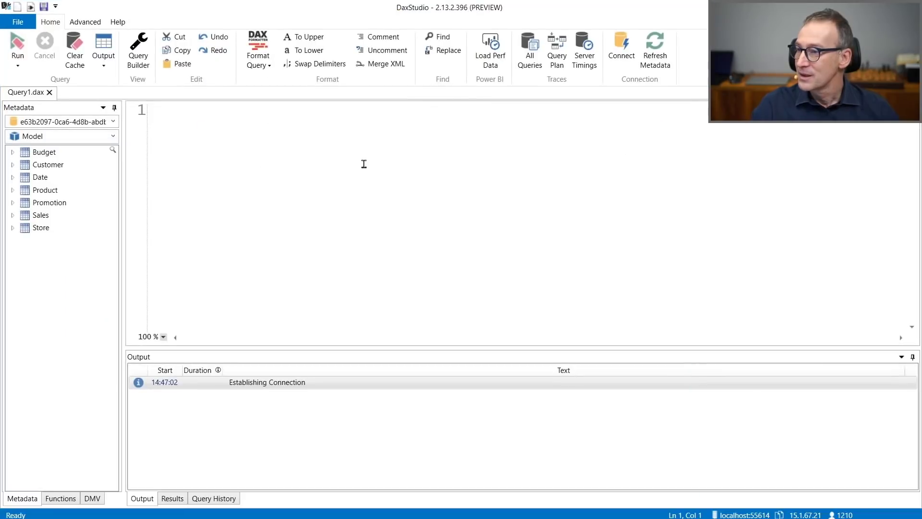
key("ctrl+v")
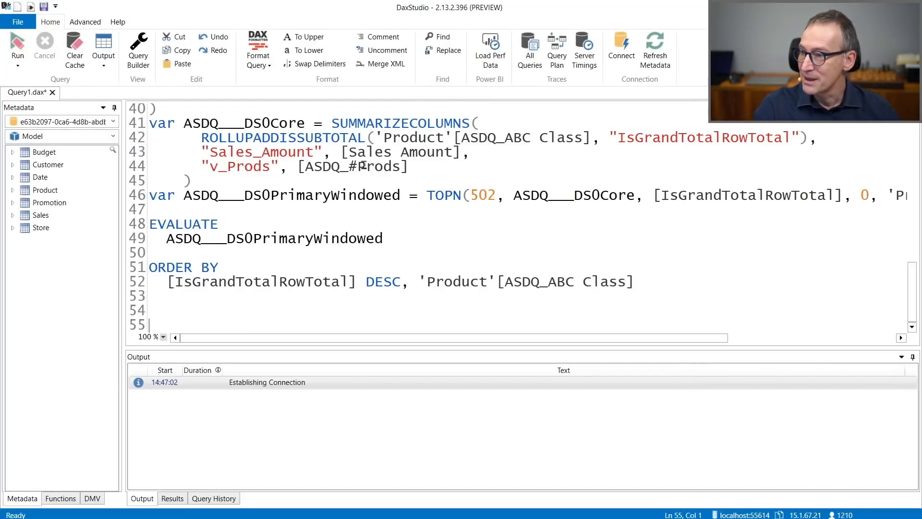
scroll(364, 165, "up", 13)
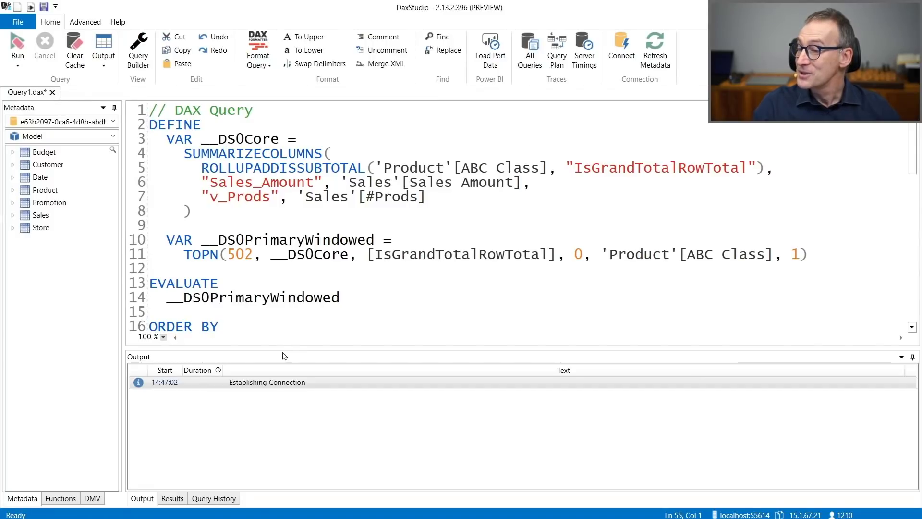
left_click_drag(283, 349, 279, 407)
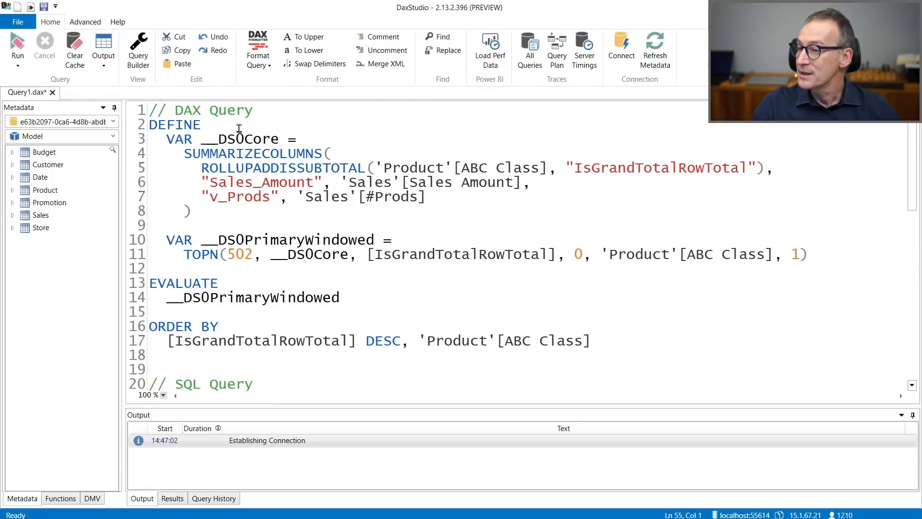
Step: Examine the DAX Query section and the SQL Query section, including its MEASURE and COLUMN definitions and the final EVALUATE
left_click_drag(239, 128, 246, 198)
left_click(358, 215)
left_click_drag(410, 143, 425, 211)
left_click(408, 283)
scroll(408, 287, "down", 4)
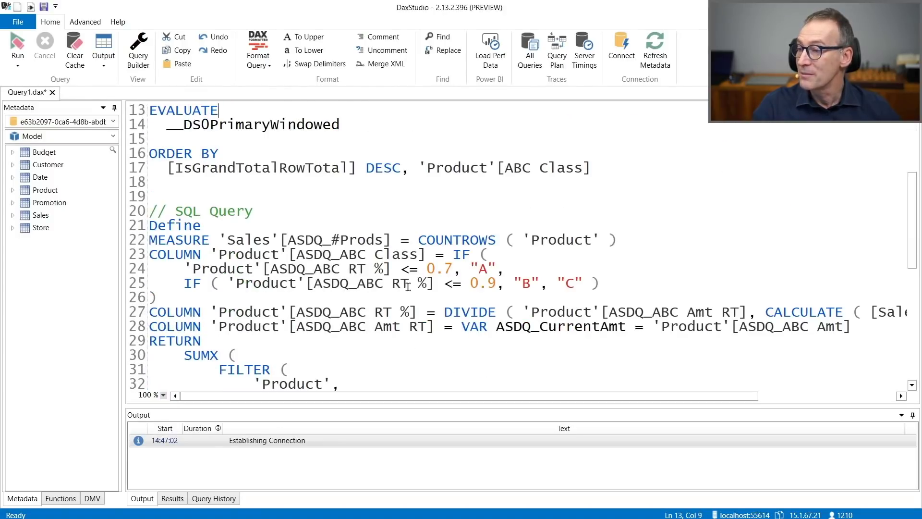
scroll(408, 287, "up", 1)
scroll(407, 287, "down", 1)
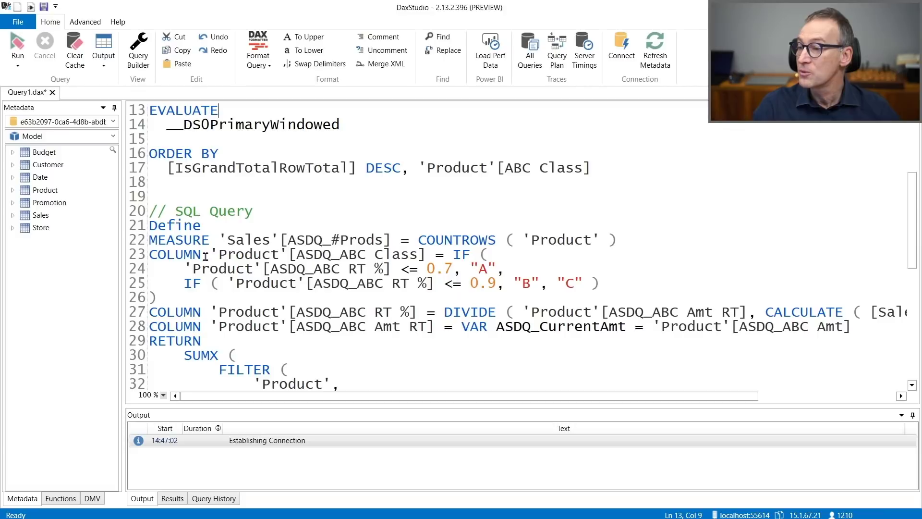
scroll(269, 279, "down", 1)
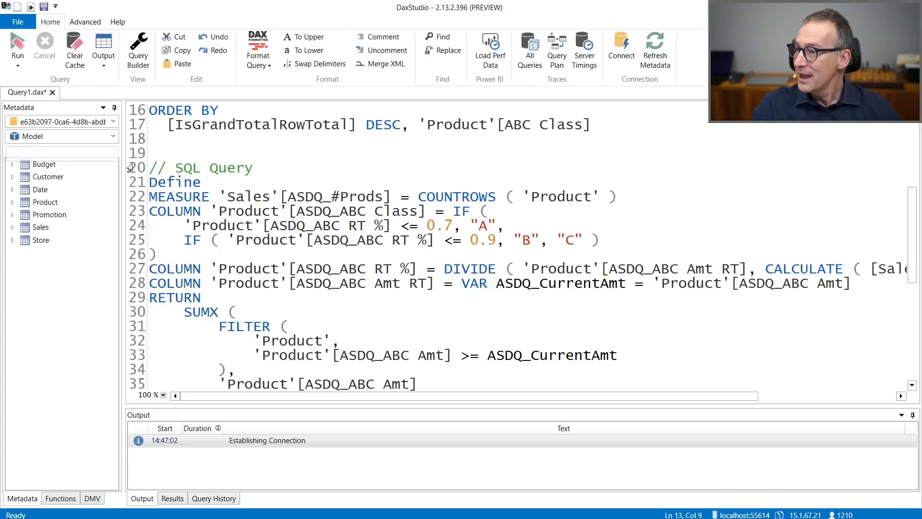
double_click(176, 195)
double_click(180, 212)
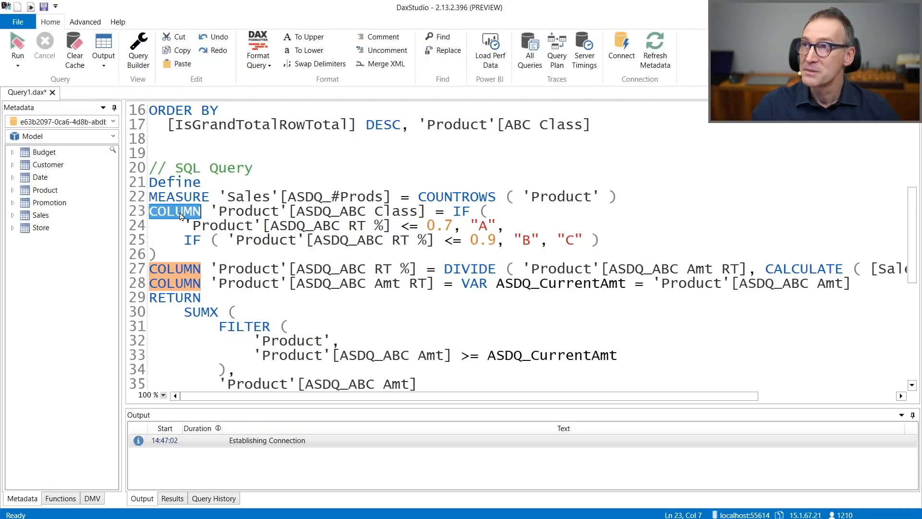
scroll(206, 301, "down", 3)
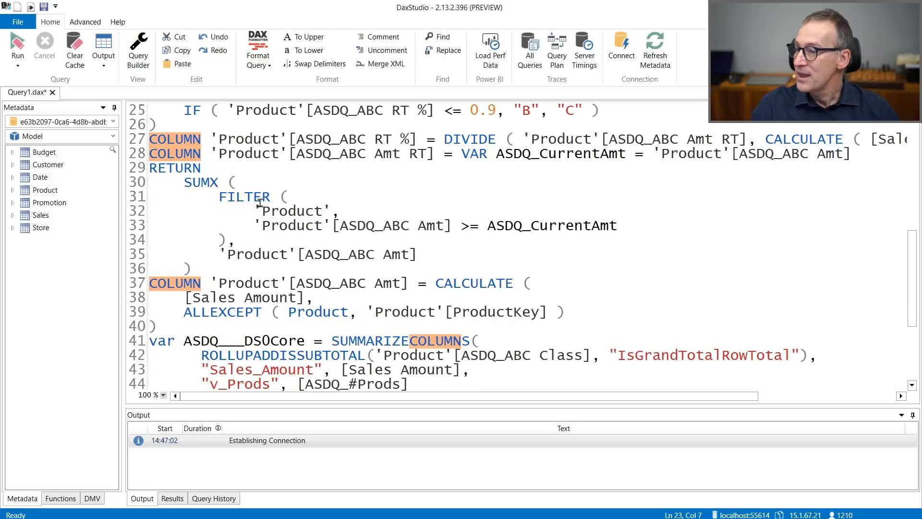
scroll(270, 283, "down", 4)
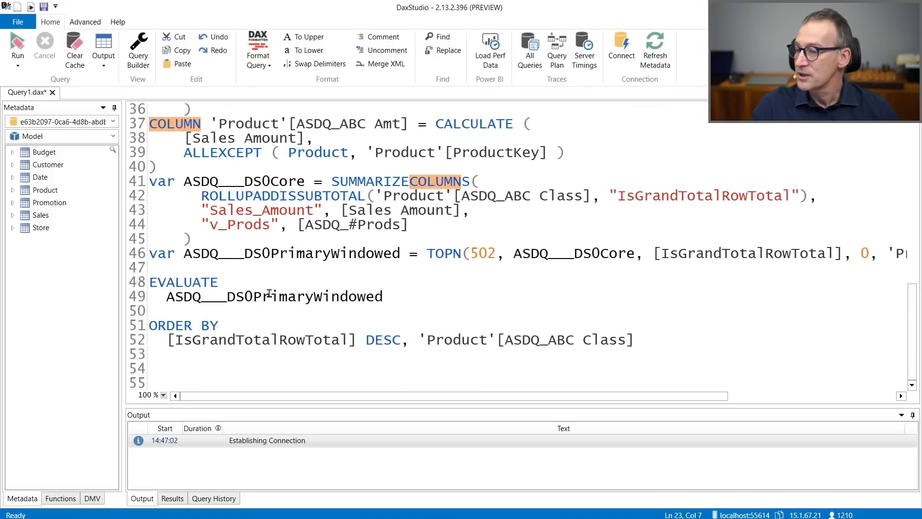
scroll(270, 294, "up", 7)
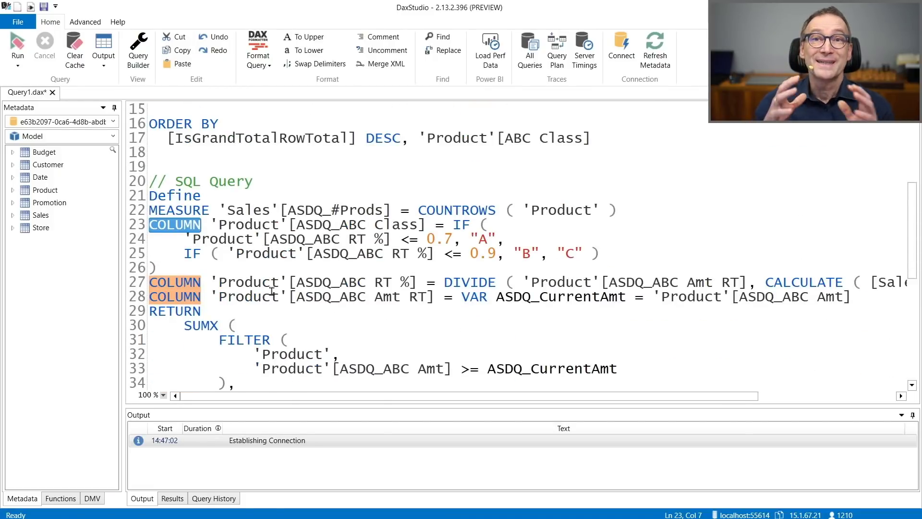